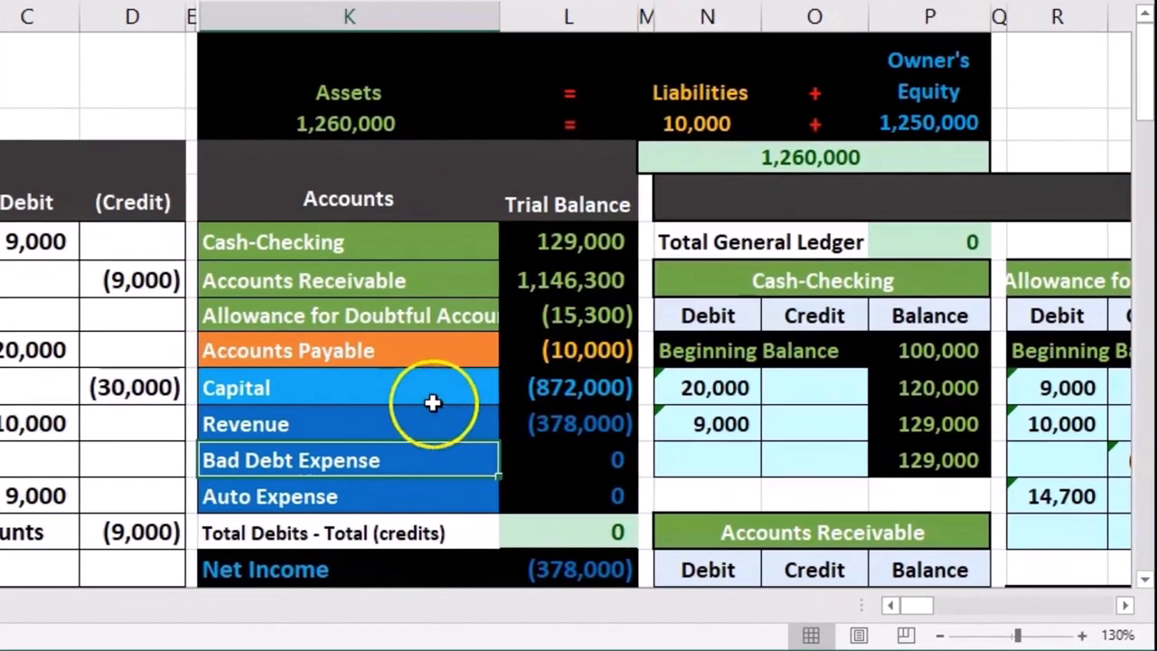
- Examine the trial balance rows for Accounts Receivable, Allowance for Doubtful Accounts, Revenue and Bad Debt Expense
left_click(392, 466)
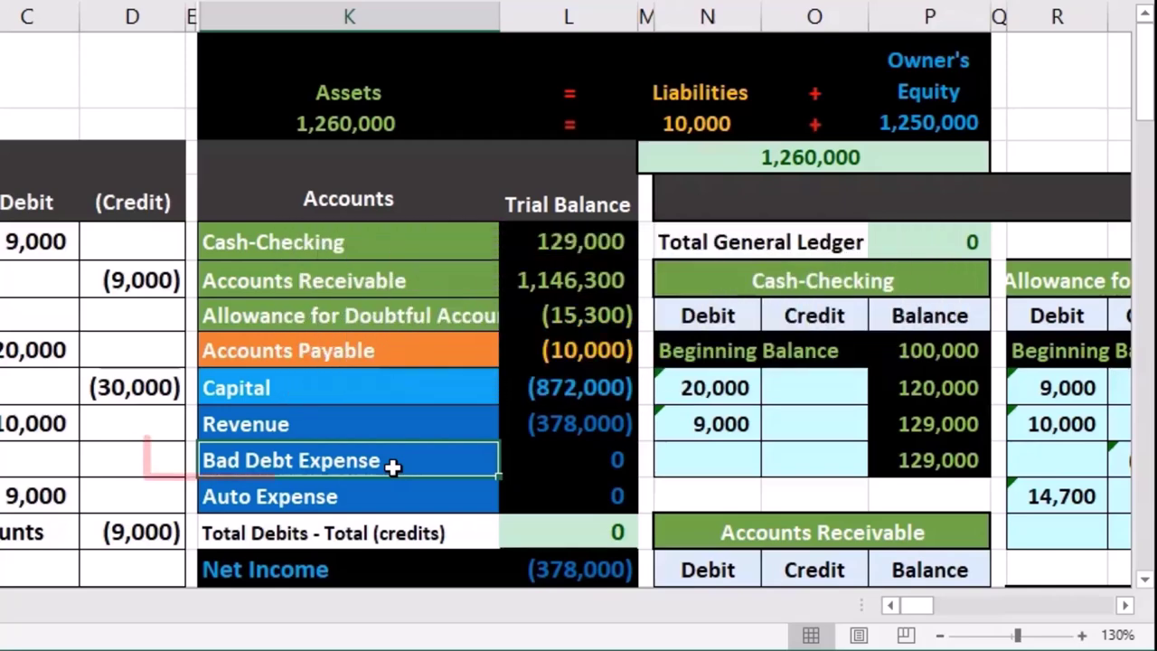
left_click(411, 316)
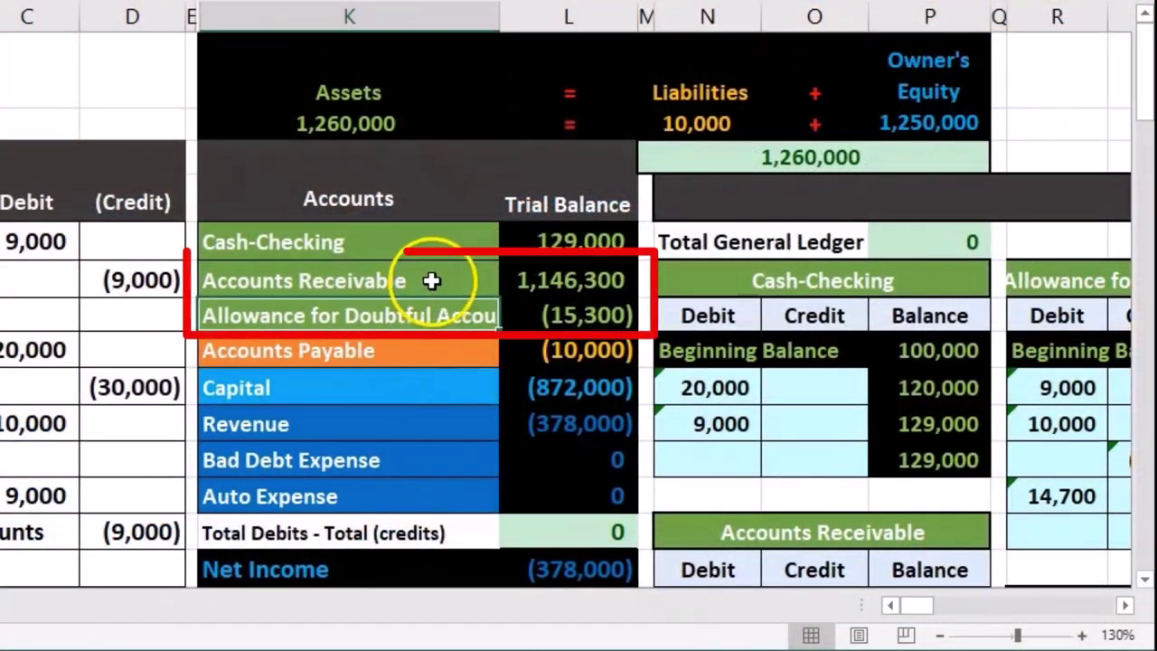
left_click_drag(431, 279, 431, 305)
left_click_drag(400, 421, 395, 460)
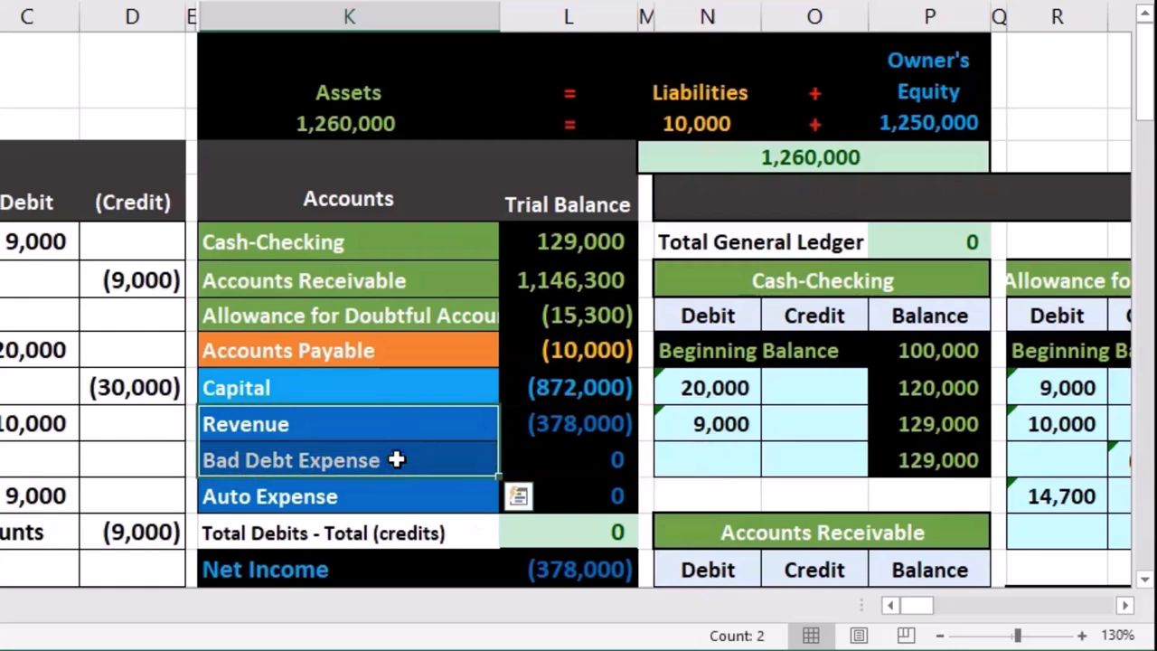
left_click_drag(436, 280, 433, 312)
left_click(434, 284)
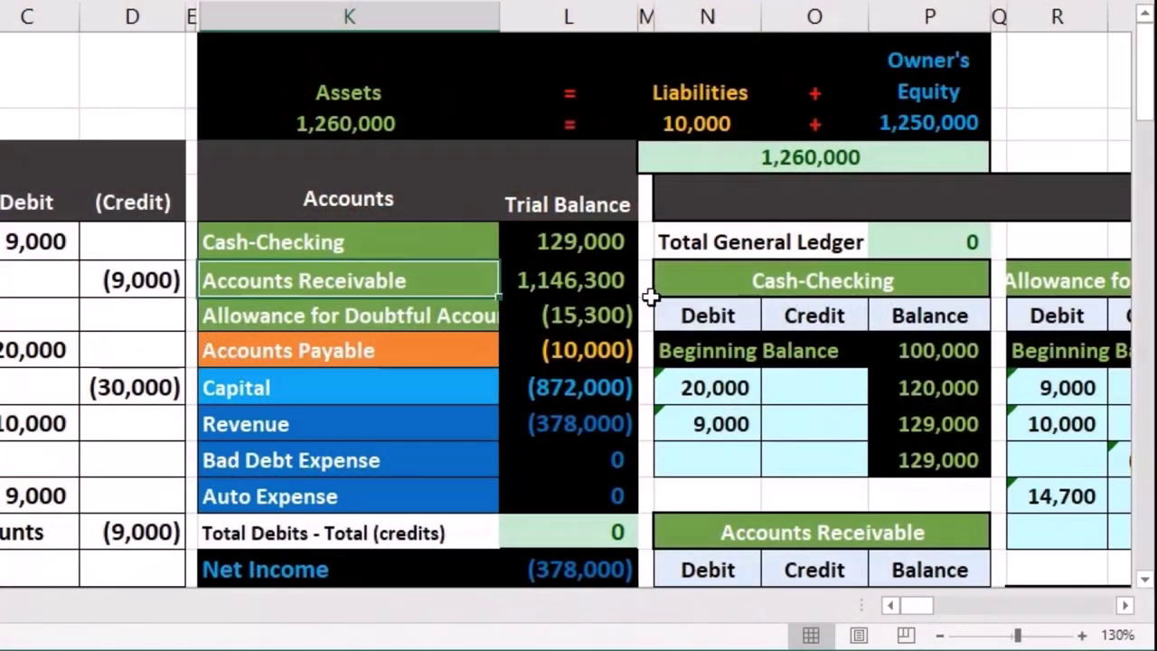
left_click(614, 282)
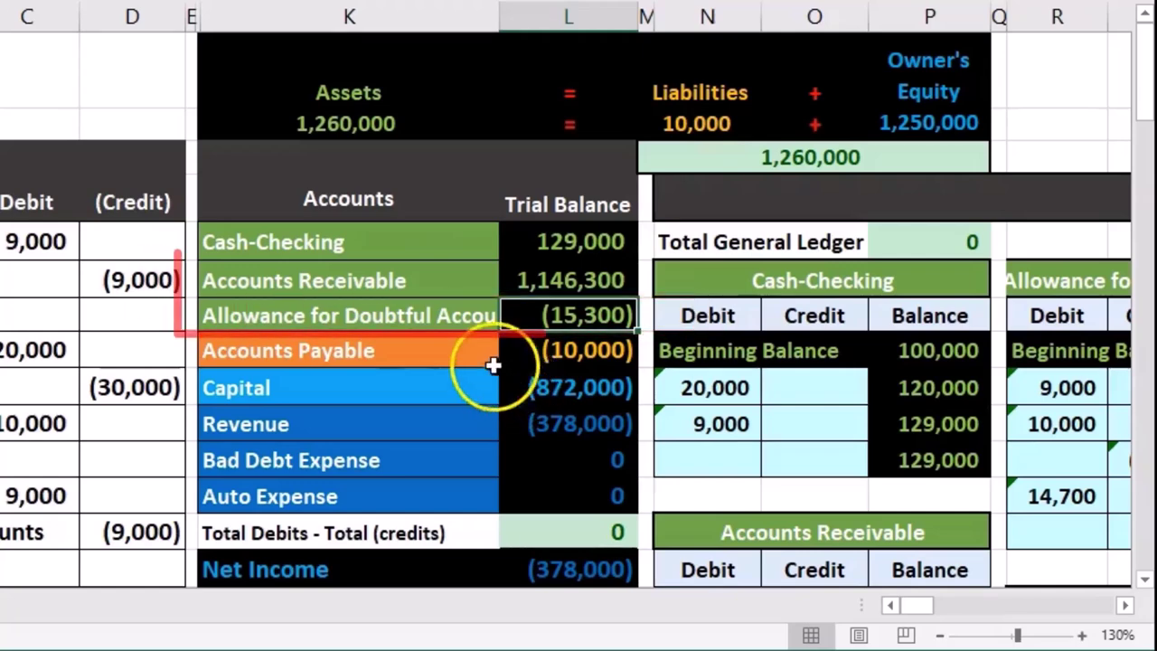
left_click_drag(388, 280, 528, 284)
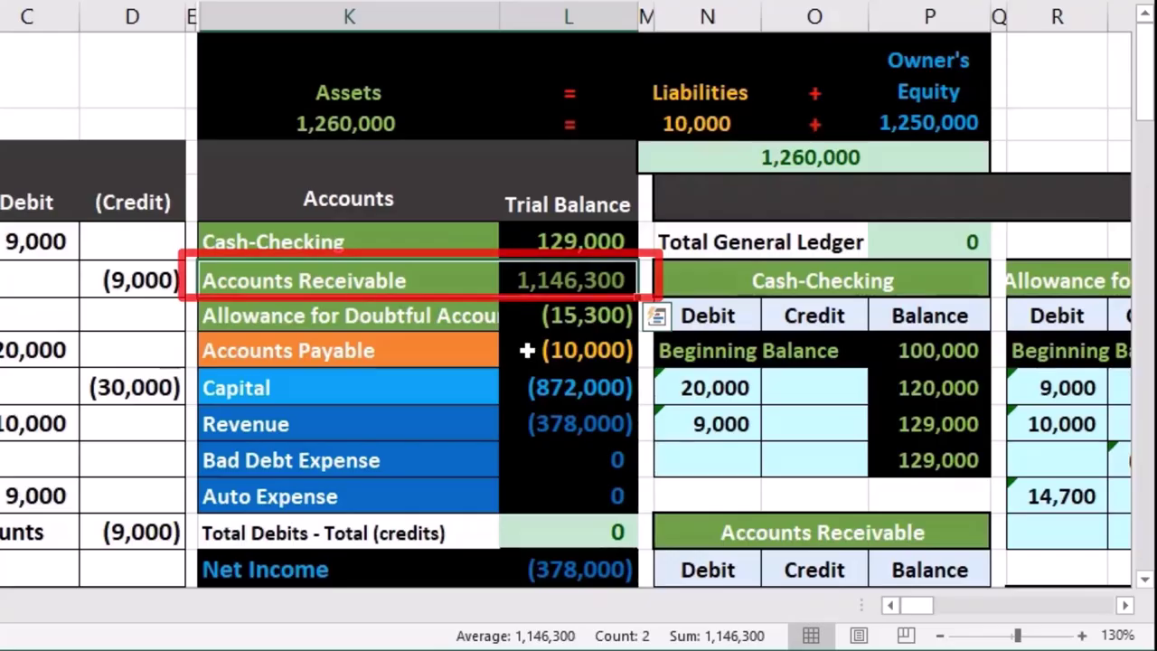
left_click(525, 279)
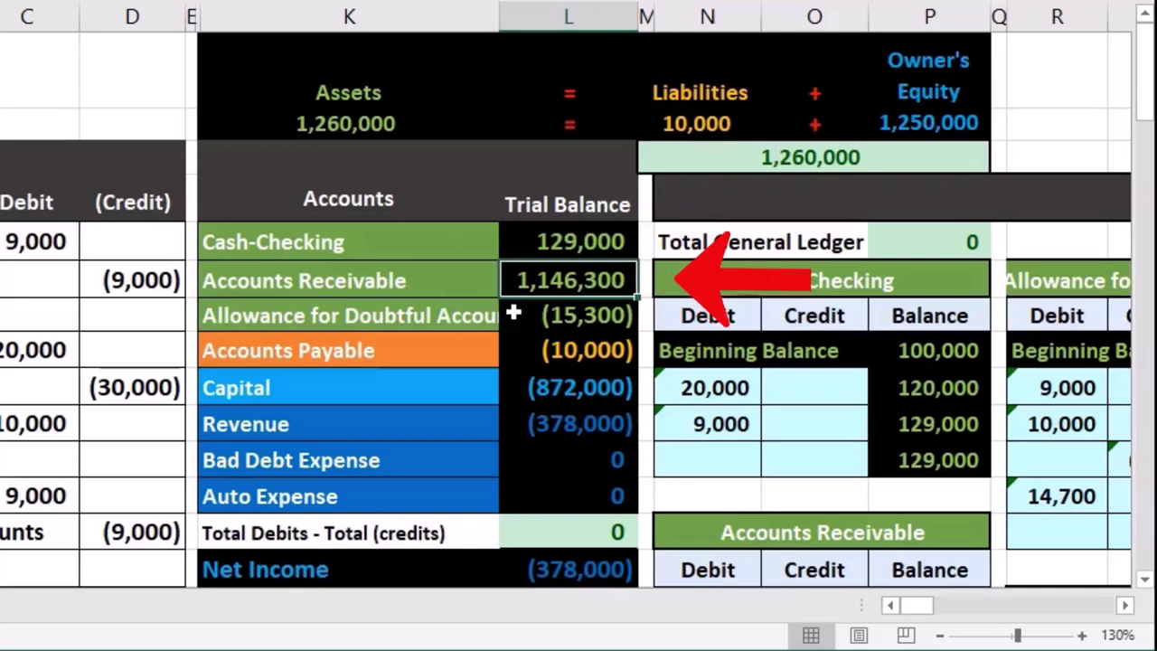
- View the accounts receivable subsidiary ledger by customer and return to the trial balance
left_click(1125, 604)
scroll(952, 513, "down", 5)
scroll(951, 514, "down", 2)
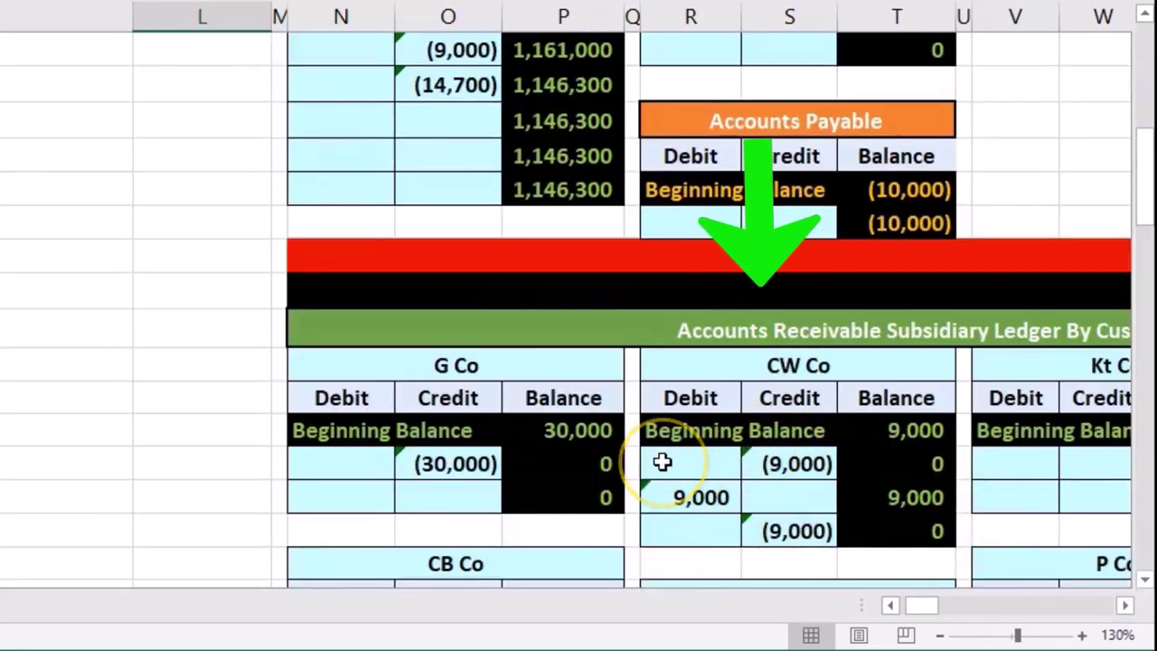
scroll(229, 449, "up", 7)
scroll(265, 444, "left", 4)
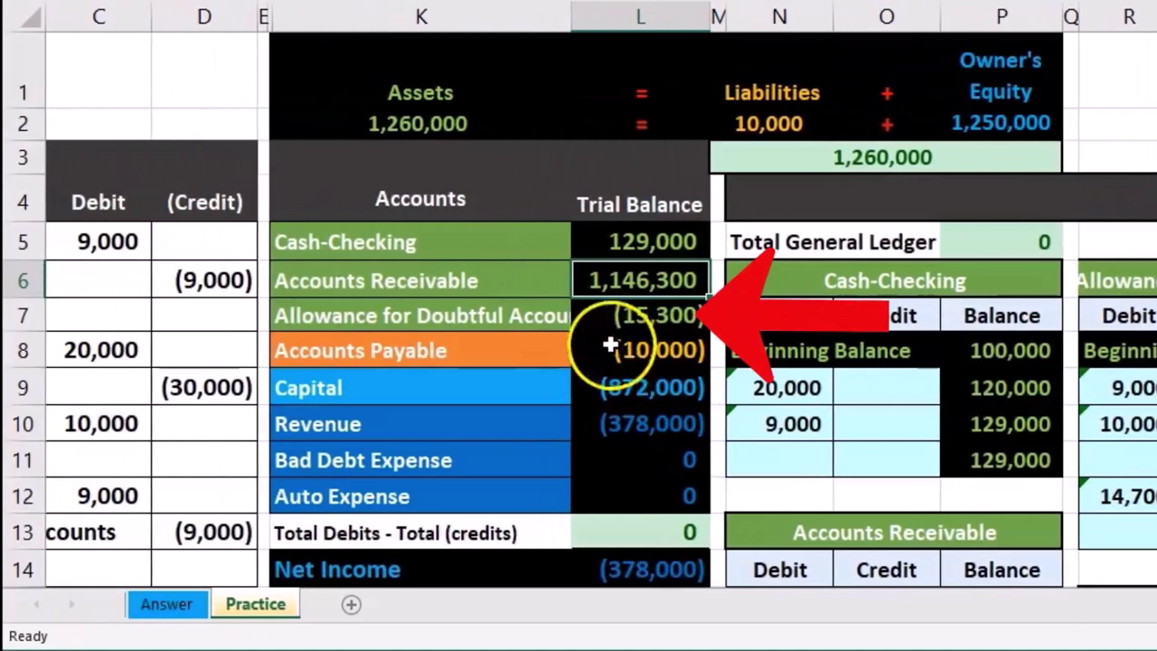
- Compare the receivable and allowance balances with the Revenue, Bad Debt Expense and Capital rows in the trial balance
left_click(520, 325)
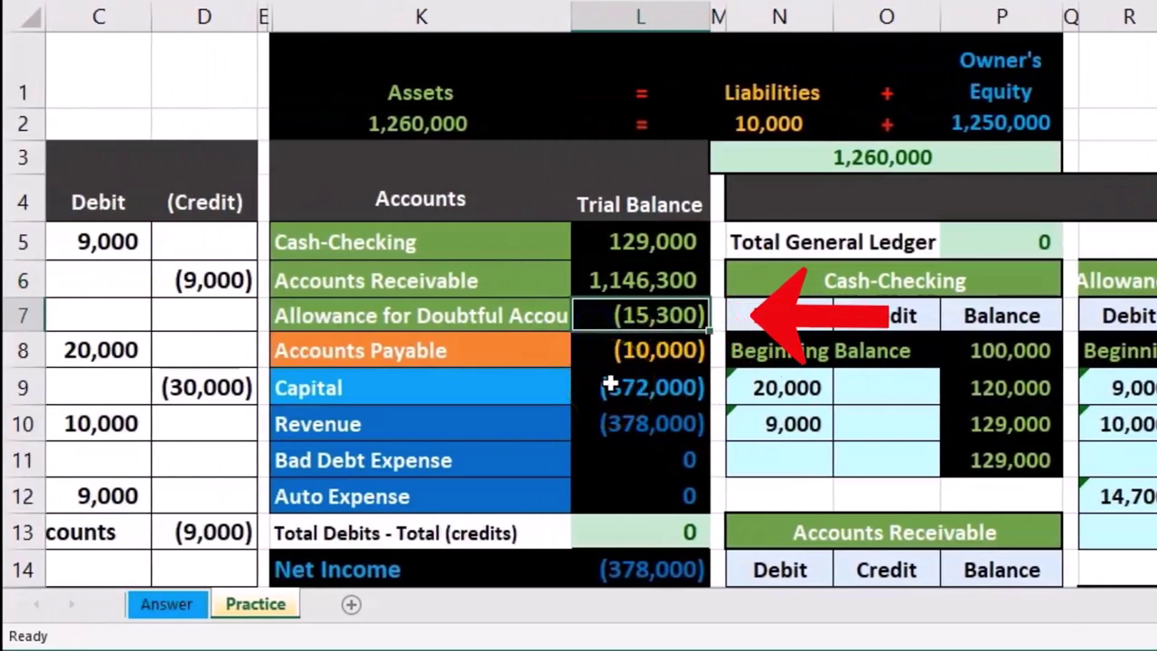
left_click(594, 280)
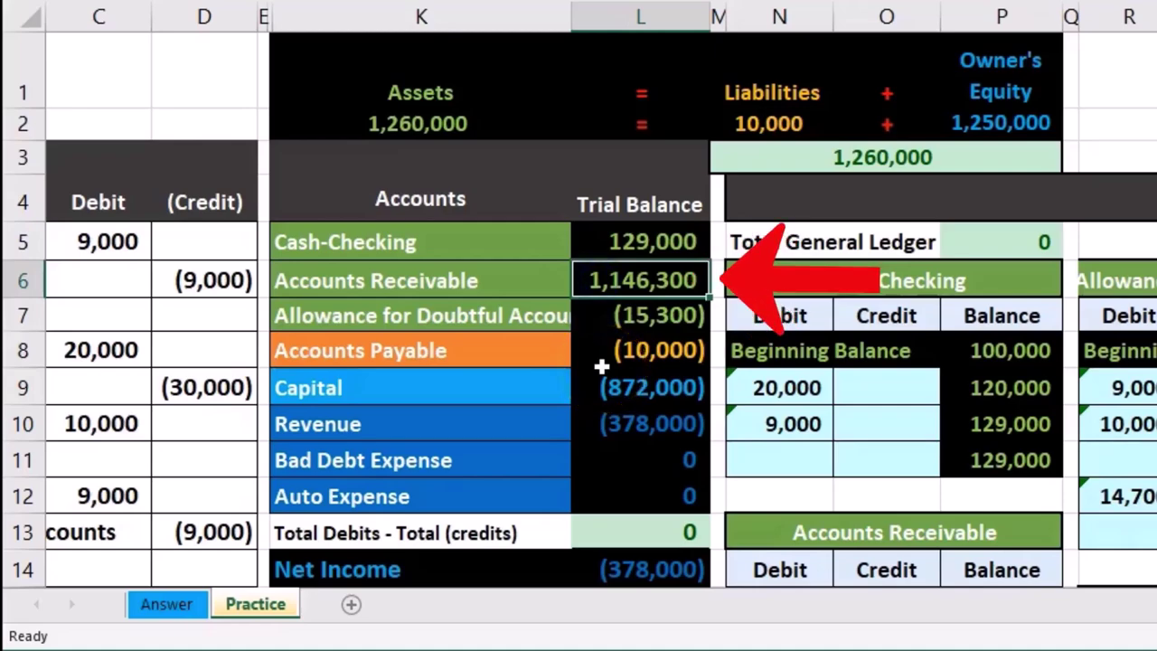
left_click(588, 315)
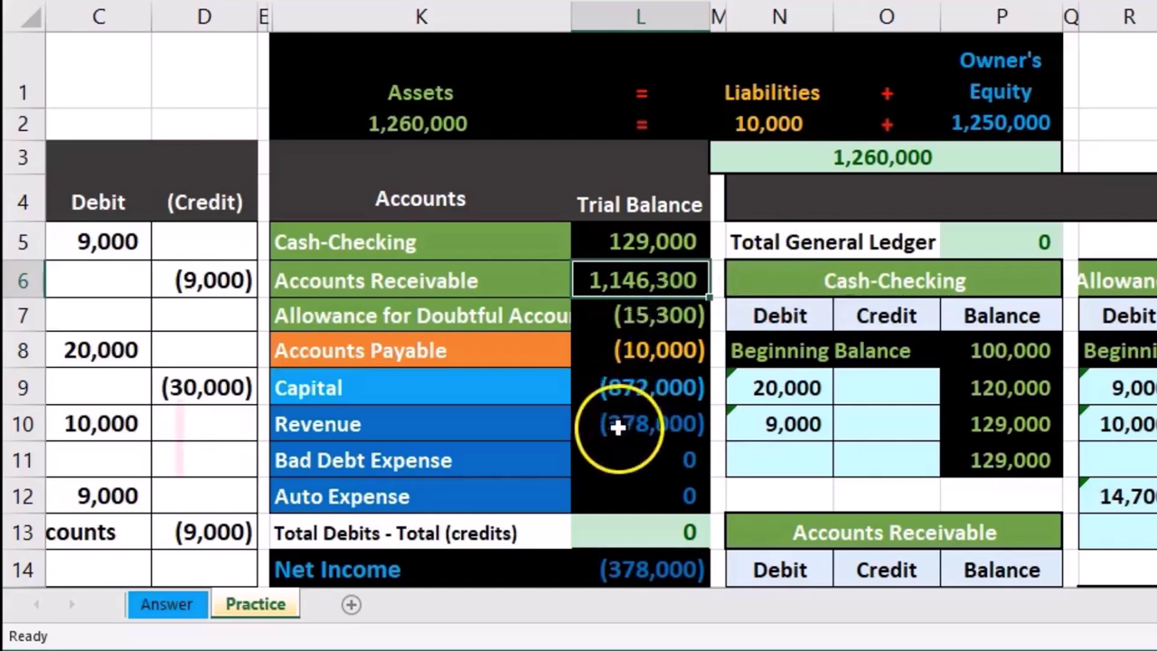
left_click_drag(599, 427, 613, 442)
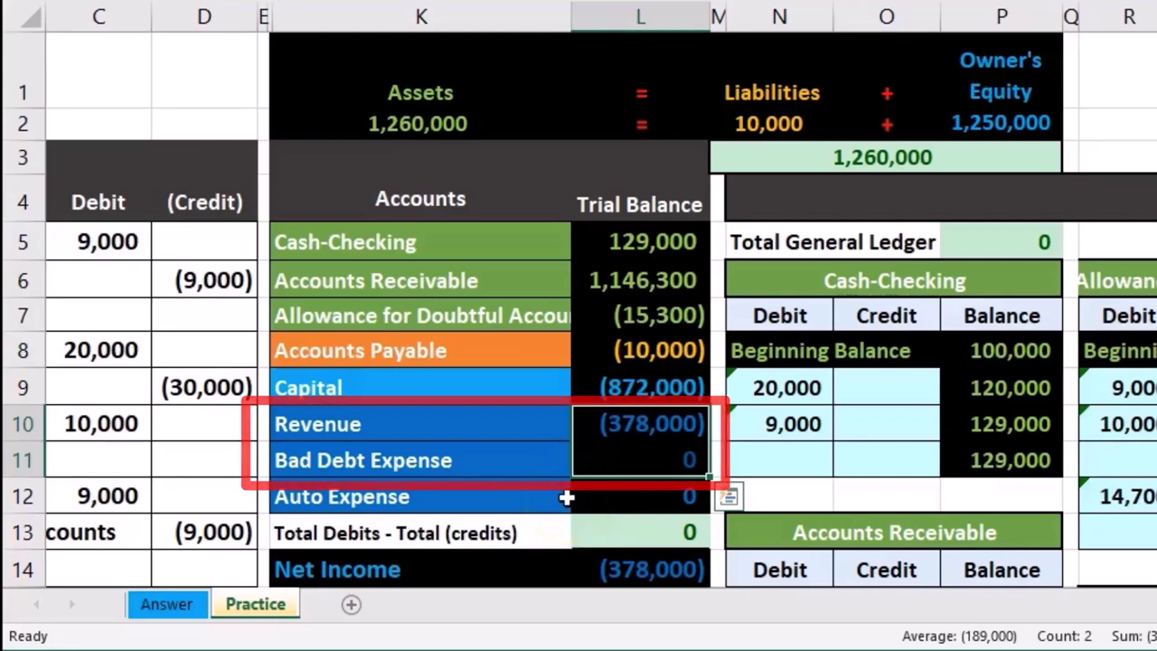
left_click(589, 424)
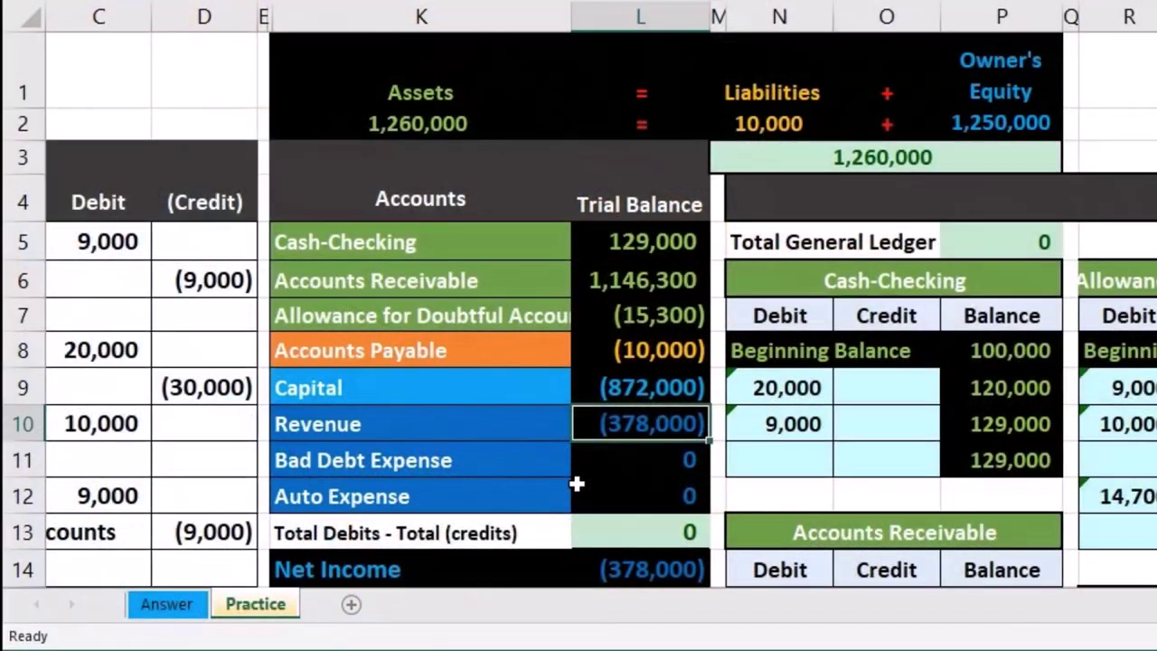
left_click(593, 462)
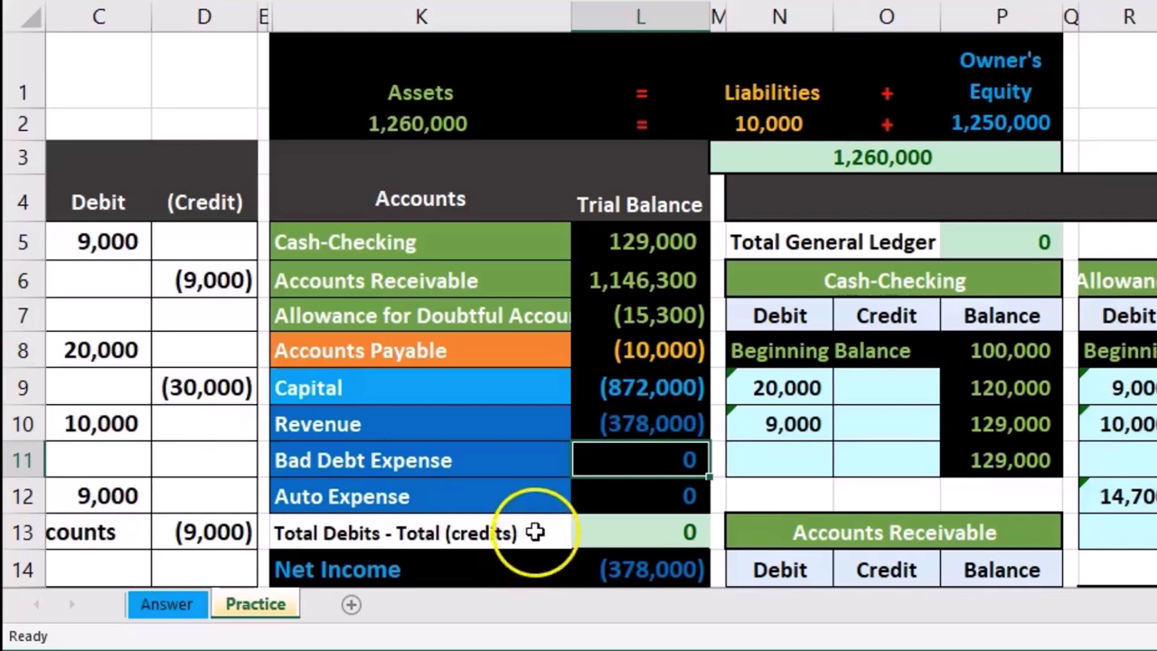
left_click_drag(581, 457, 586, 432)
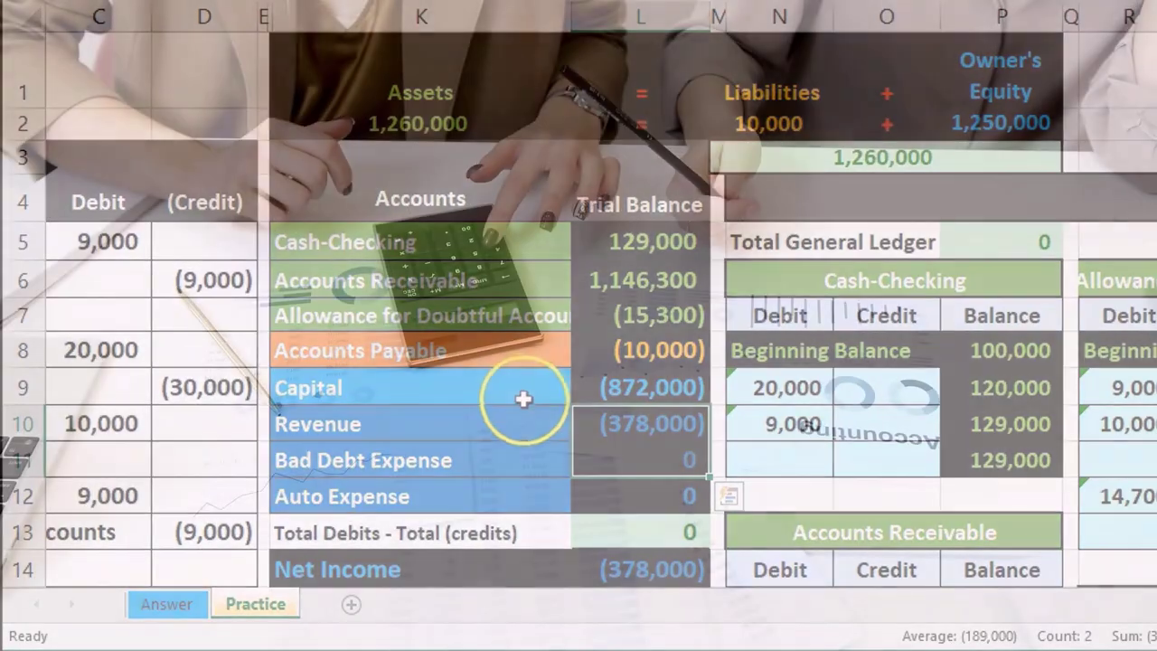
left_click(529, 389)
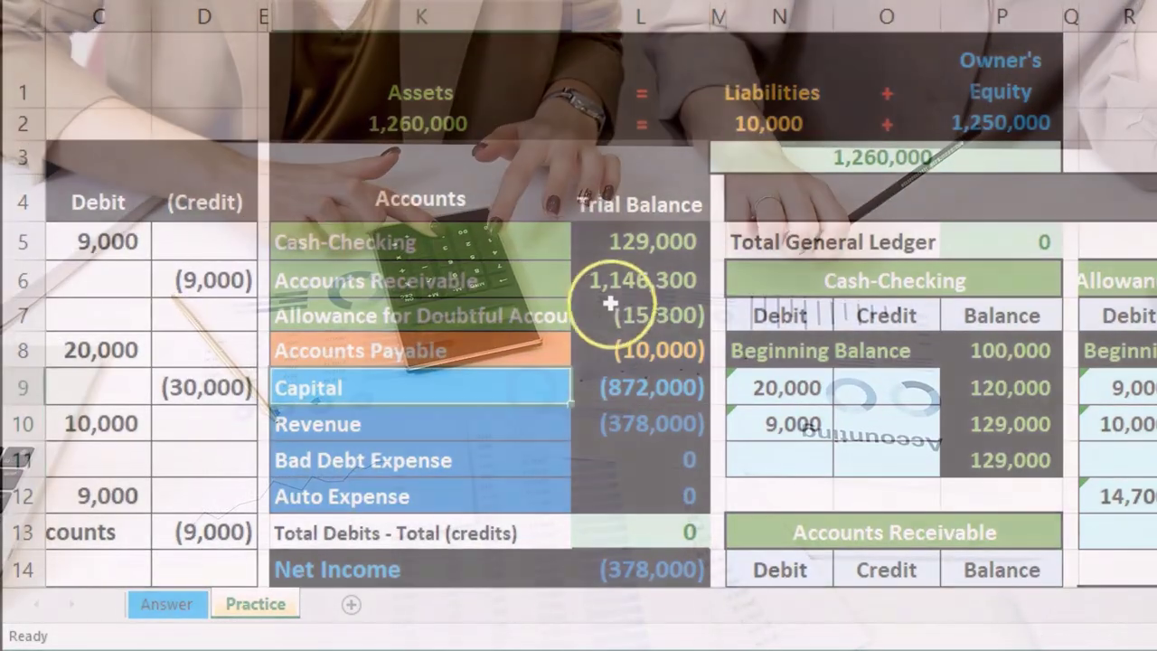
left_click(628, 282)
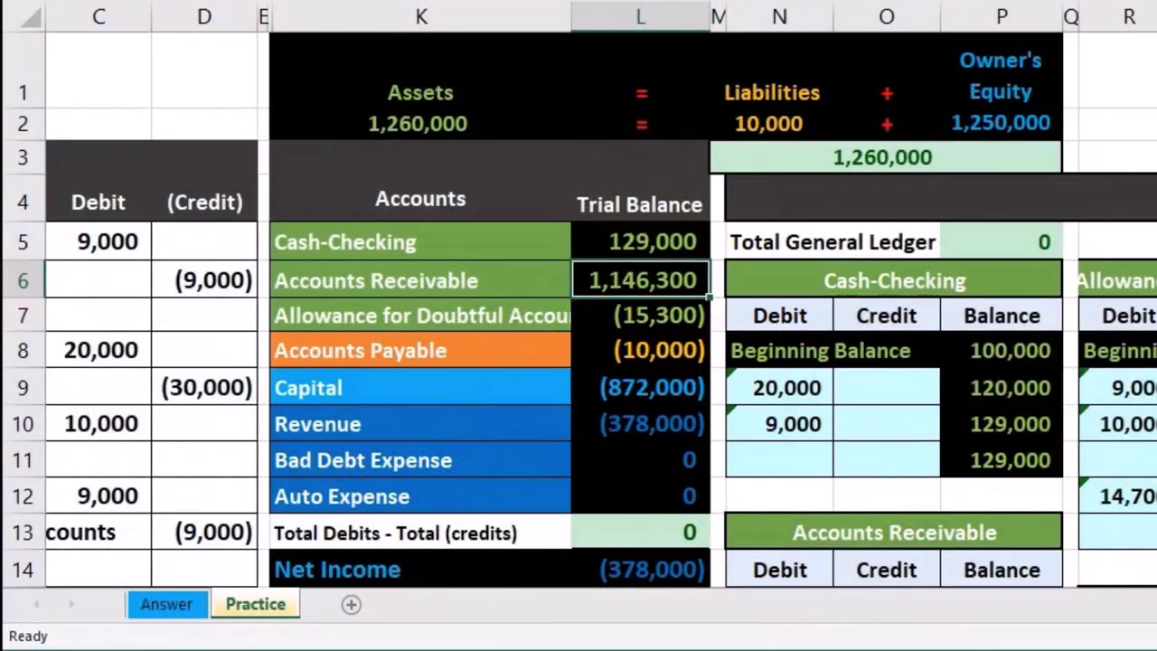
- In the Account Receivable Aging table's first row, enter 917,040 for < 30 days and 171,945 for 30-60 days
scroll(578, 307, "right", 10)
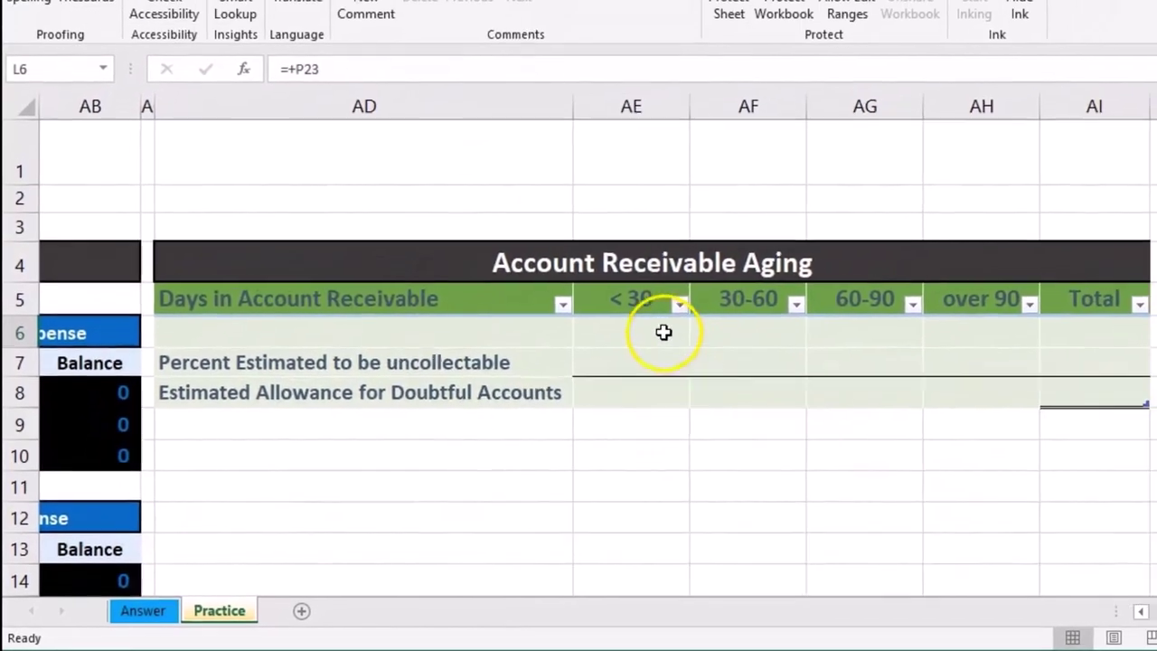
left_click(749, 288)
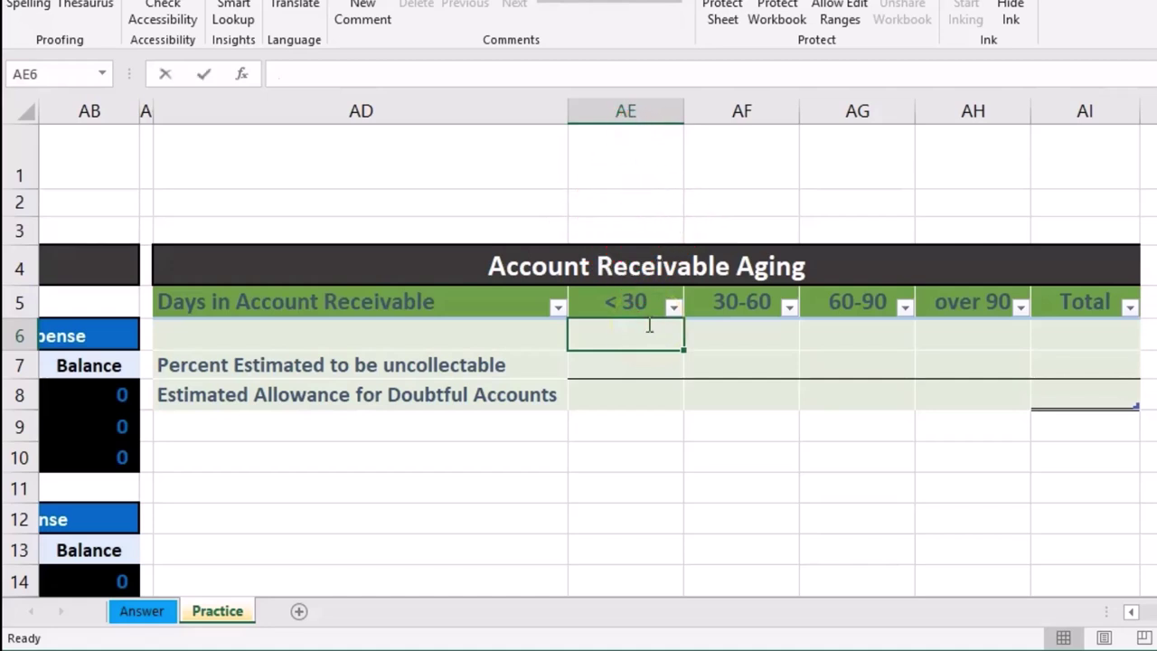
type("917040")
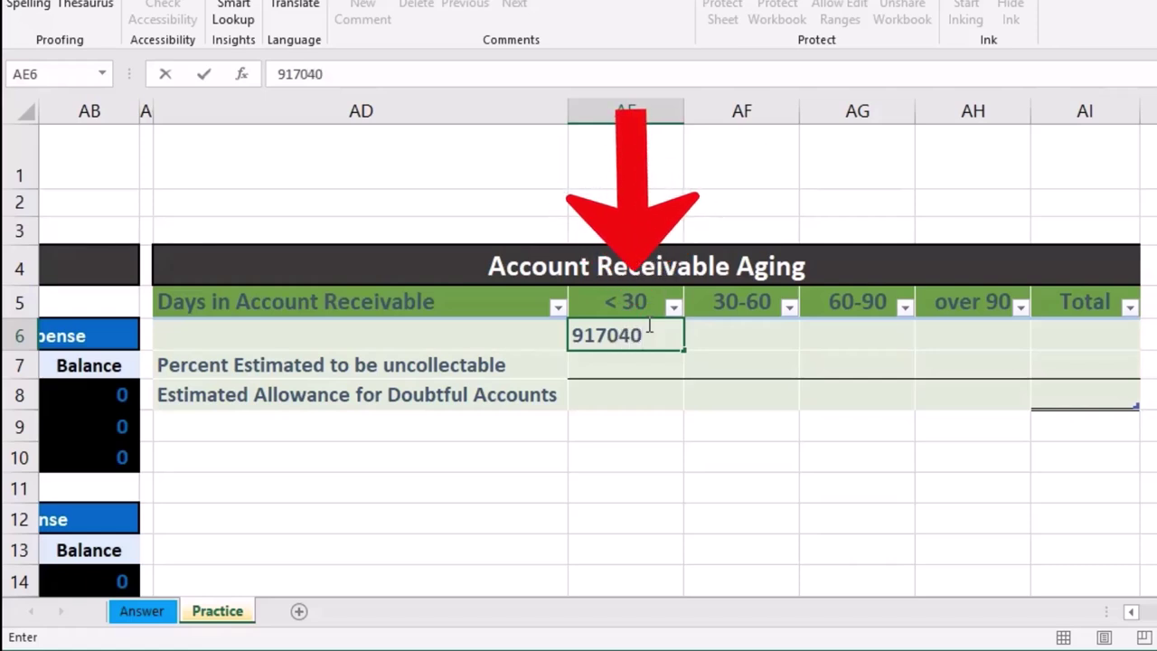
key("Tab")
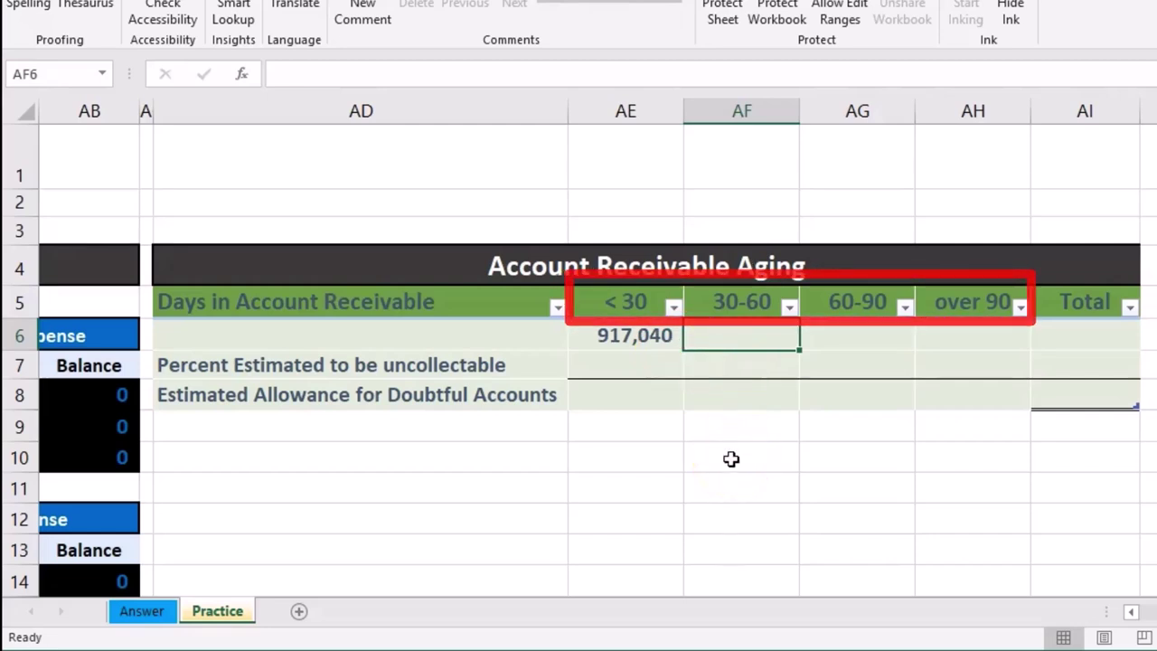
type("171945")
key("Tab")
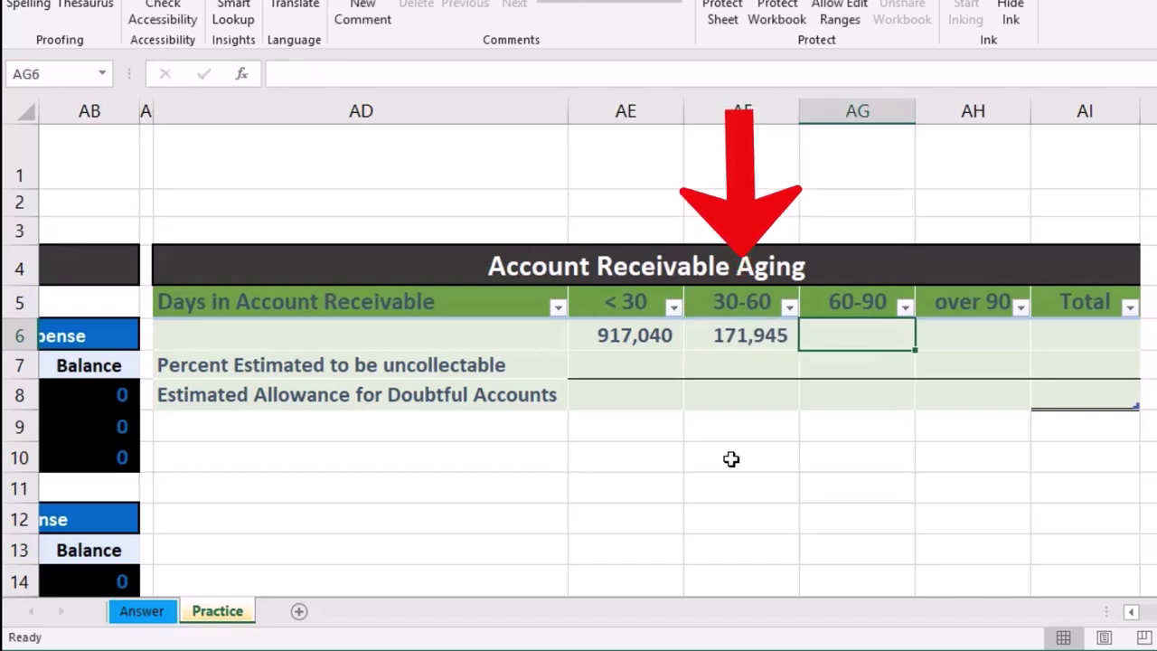
- Enter 34,389 for 60-90 days and 22,925 for over 90 days in the aging table's first row
left_click(824, 342)
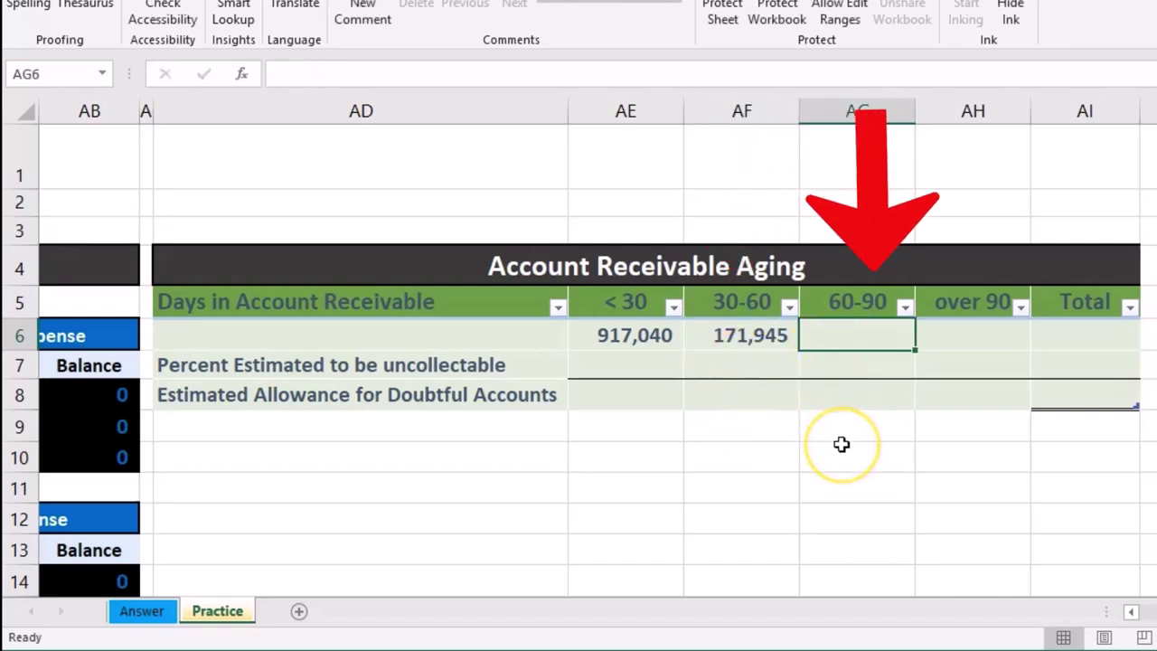
type("34389")
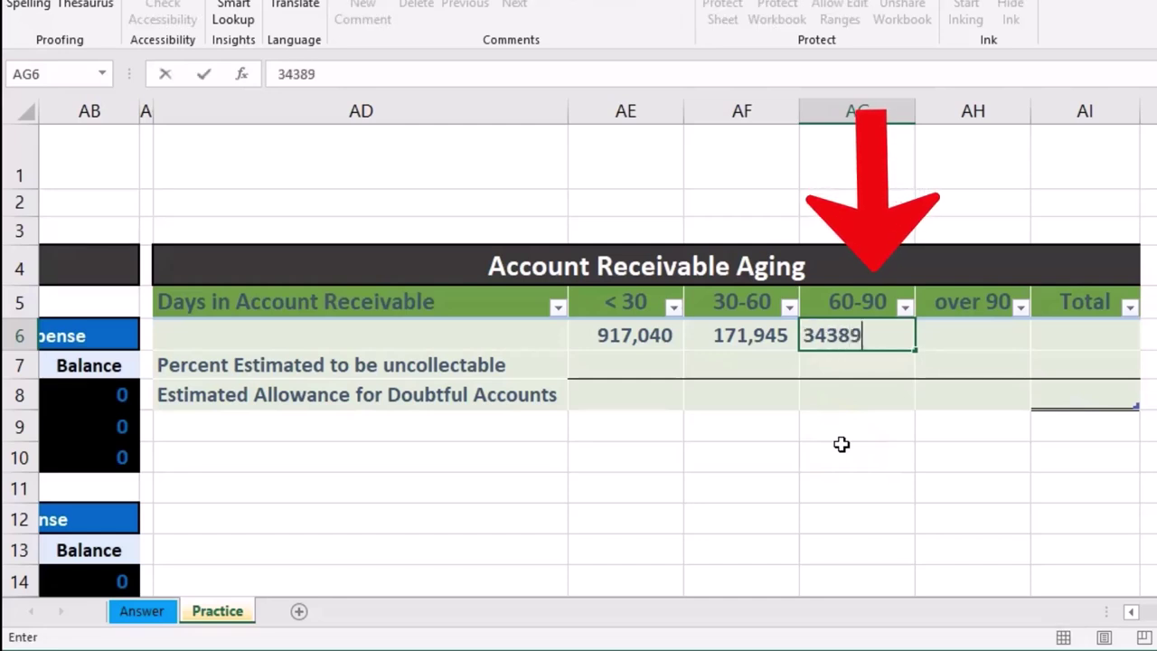
key("Tab")
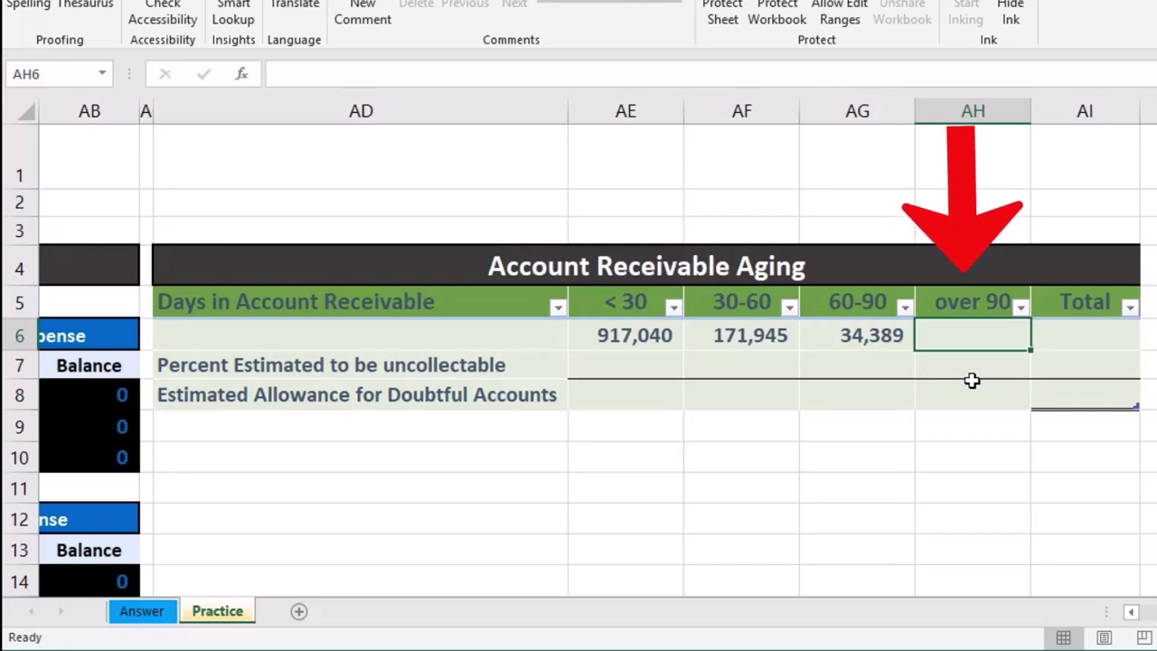
type("22926")
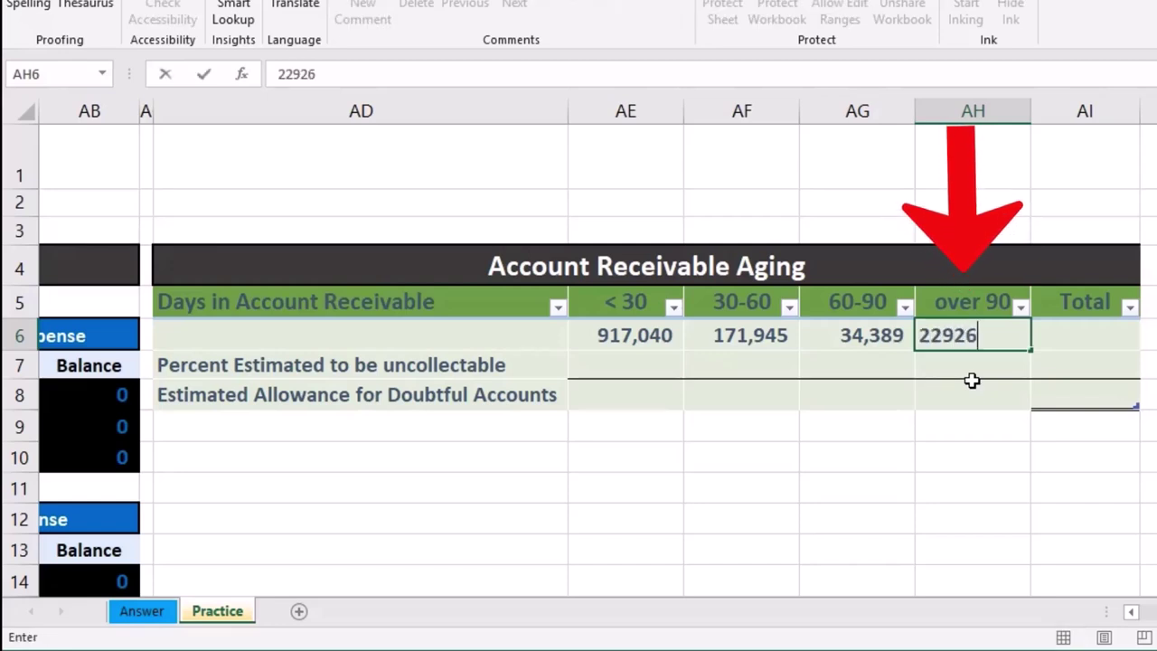
key("BackSpace")
type("5")
key("Tab")
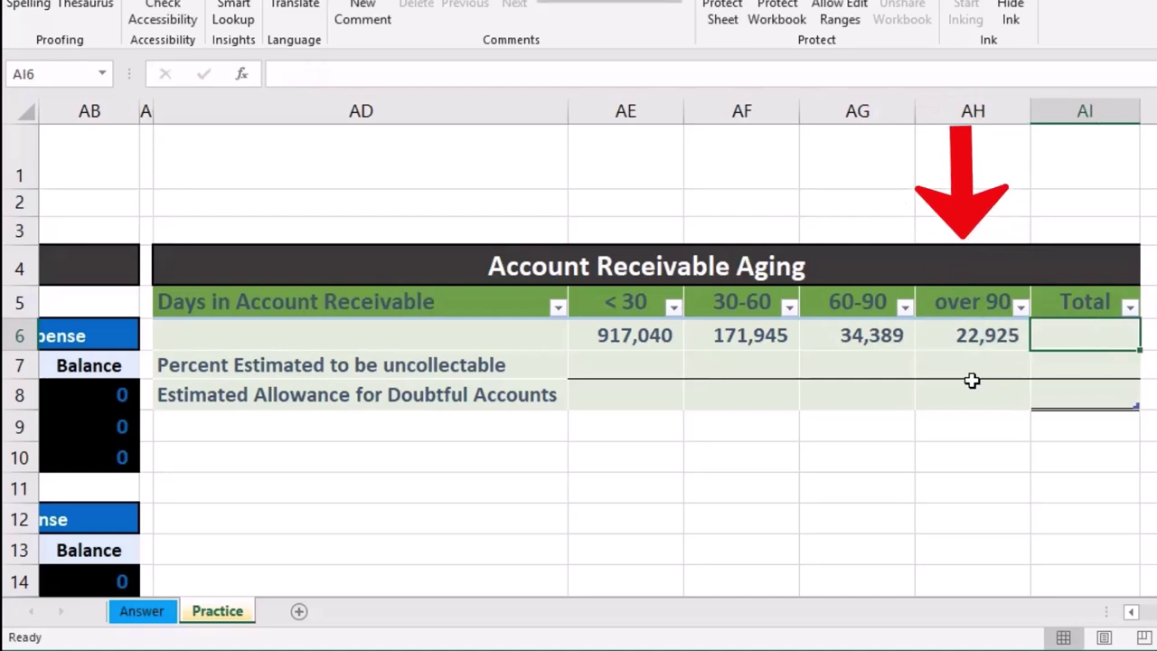
- Check the sum of the four aging amounts and correct the over 90 days amount to 22,926
left_click_drag(653, 333, 952, 338)
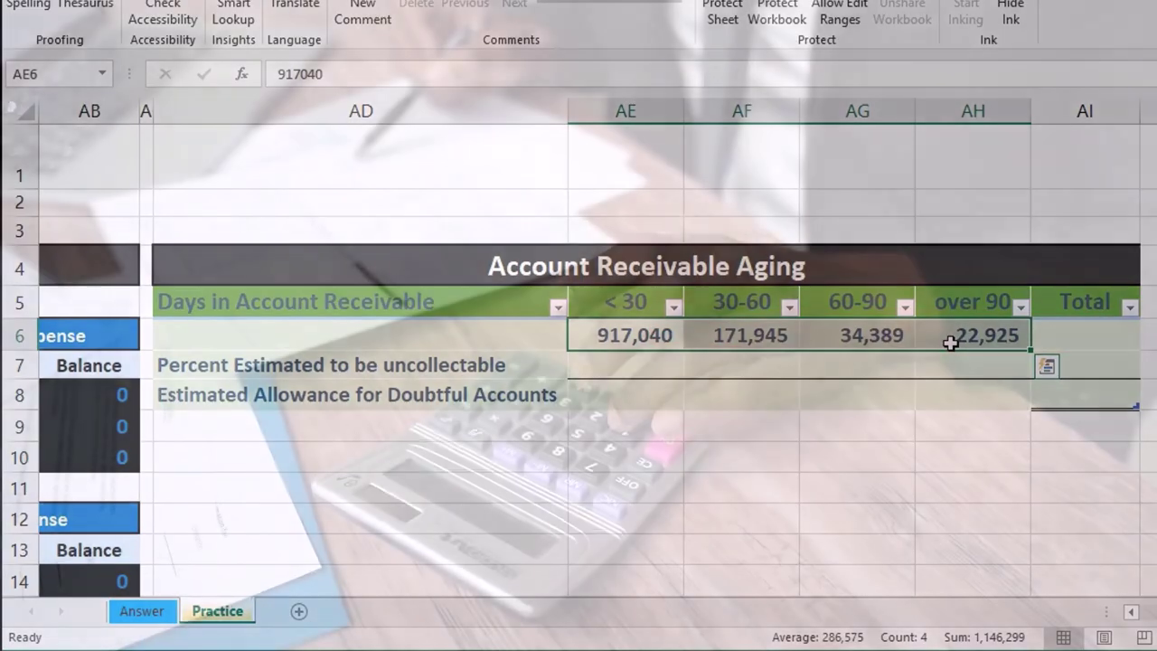
left_click(1062, 340)
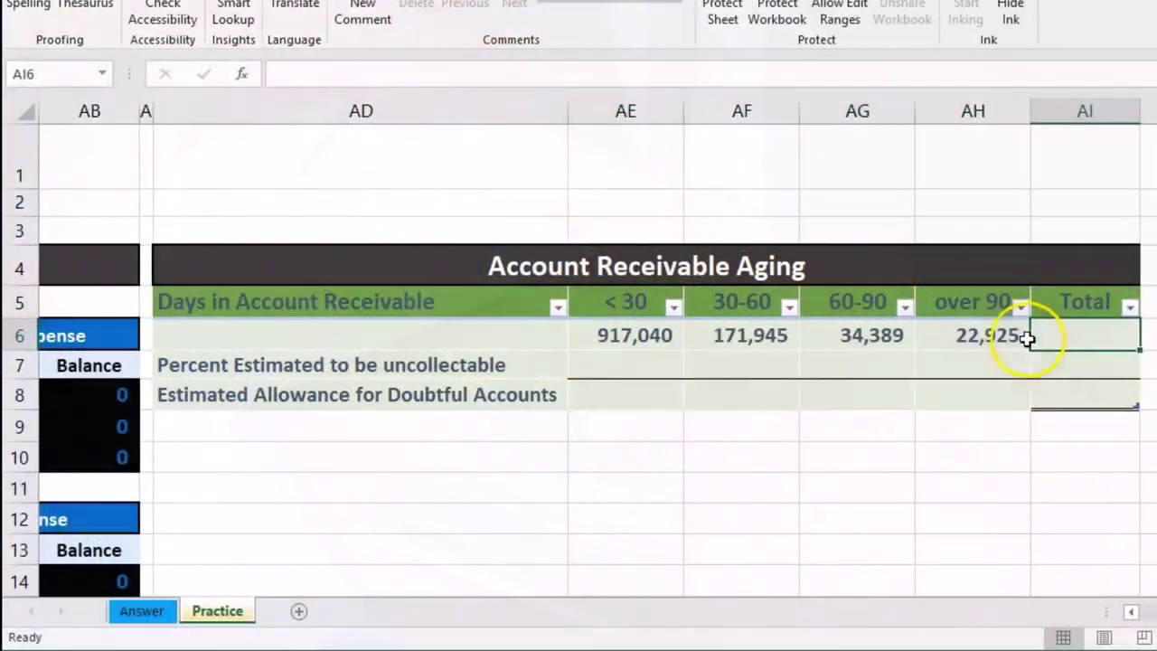
double_click(1021, 336)
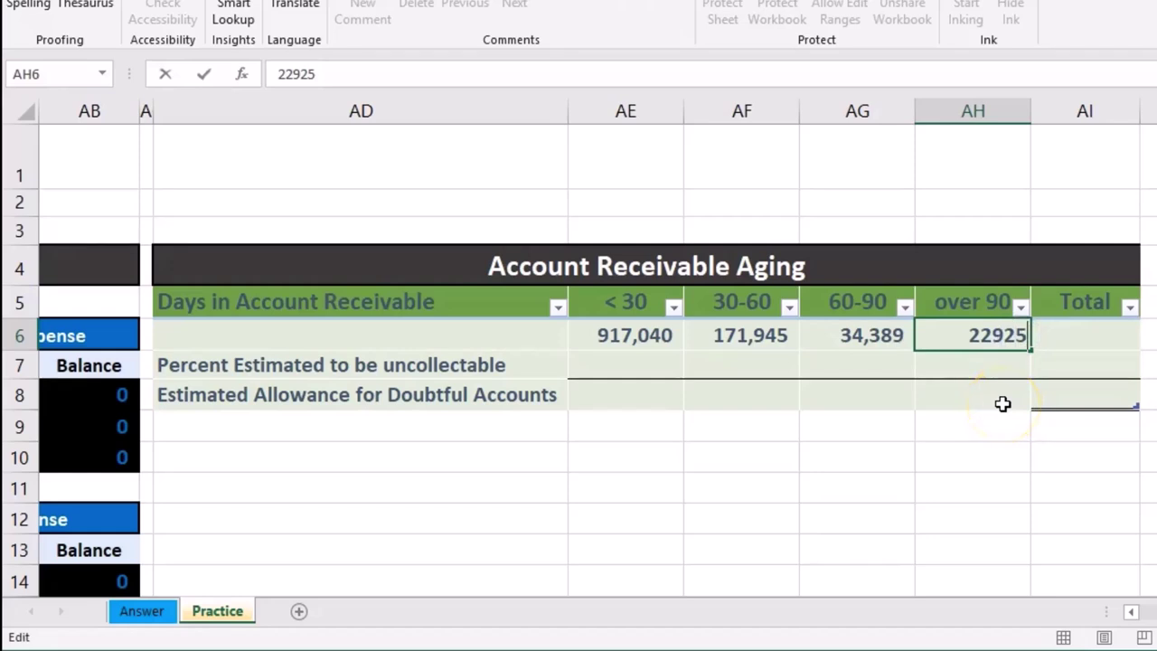
type("6")
key("Return")
key("Up")
key("Right")
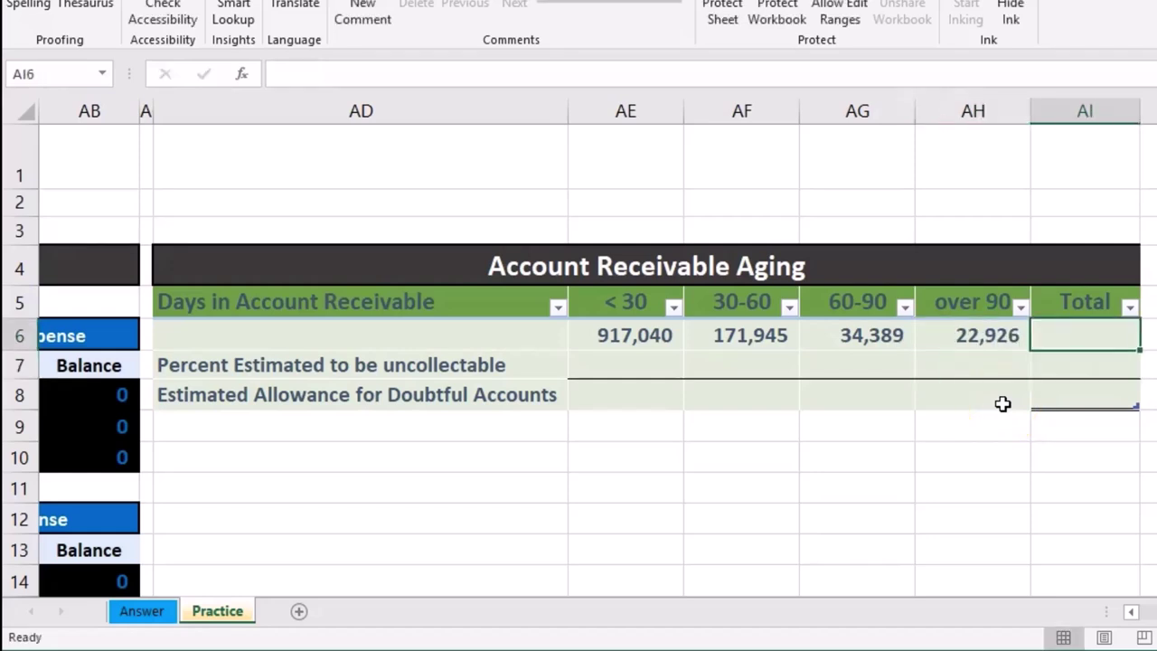
- In the first row's Total cell AI6, sum the aging amounts from < 30 through over 90
type("=sum(")
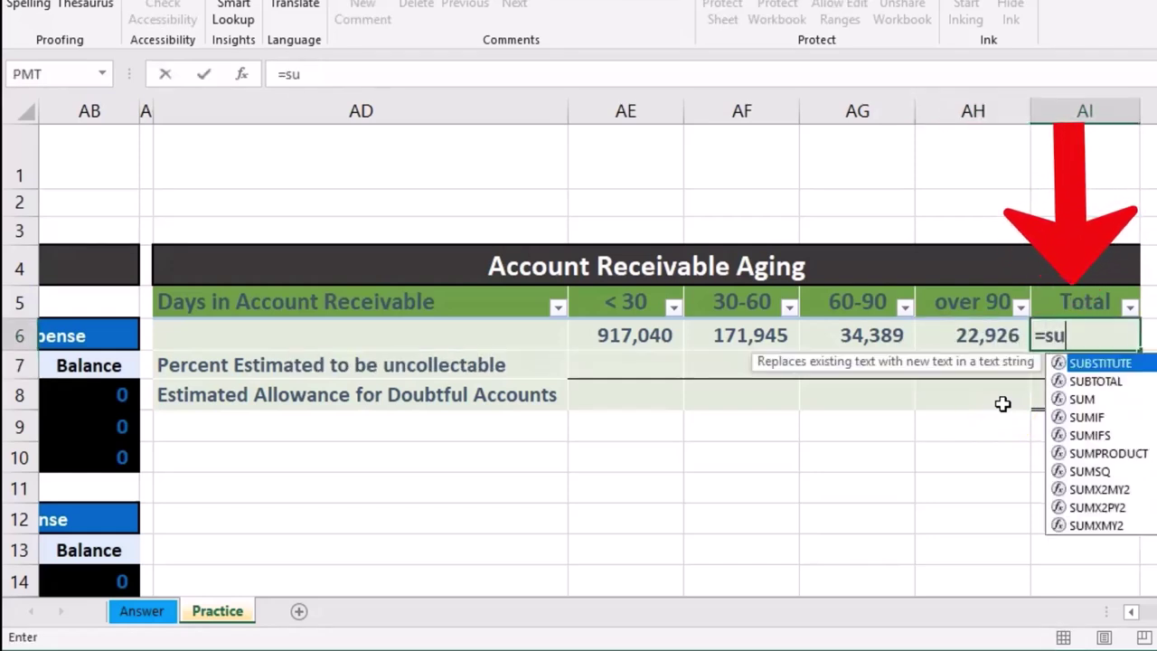
left_click_drag(671, 336, 953, 329)
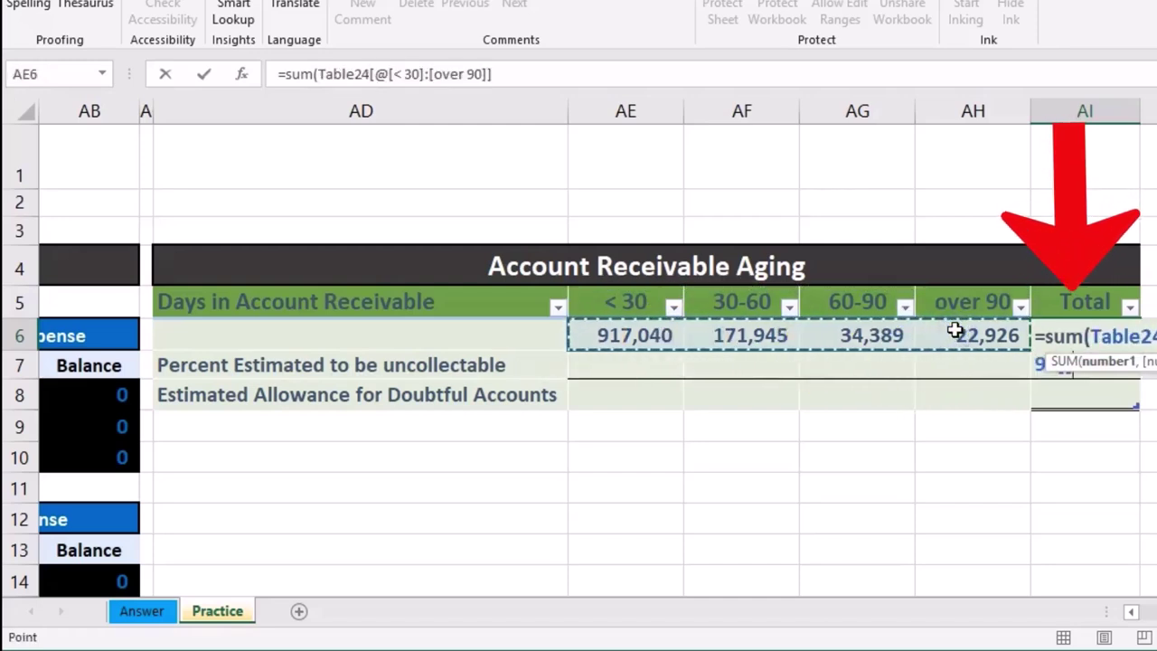
key("Return")
left_click(1072, 327)
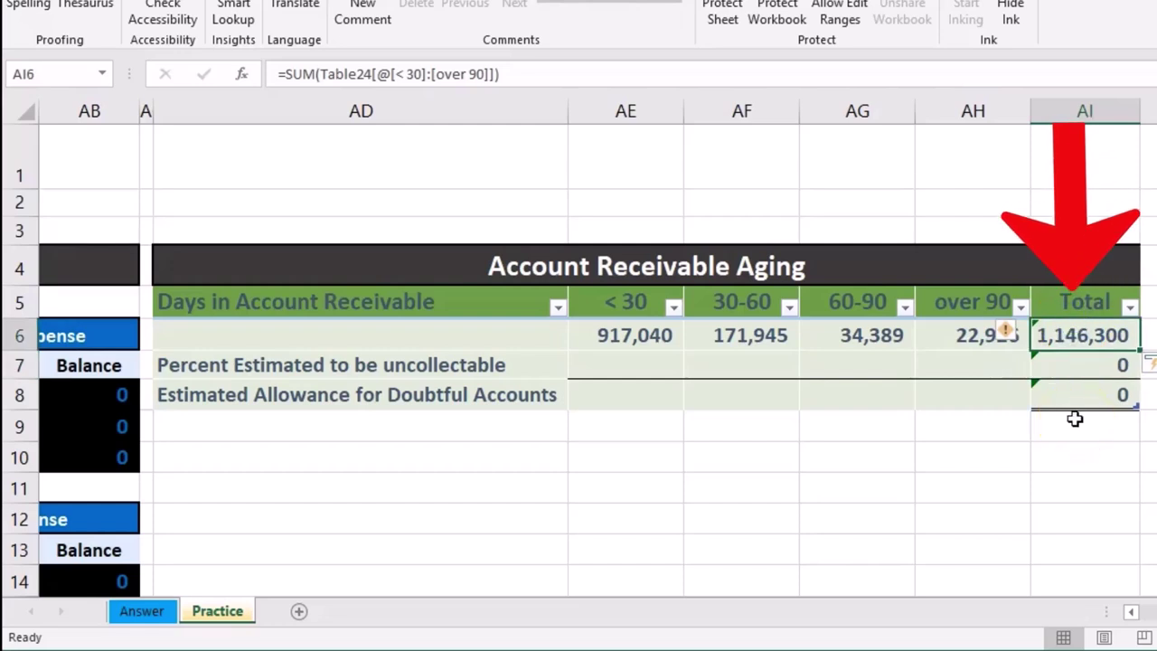
- Compare the aging table's total with the Accounts Receivable balance in the trial balance and in the general ledger account
key("Left")
key("Left")
key("Left")
key("Left")
key("Left")
key("Left")
key("Left")
key("Left")
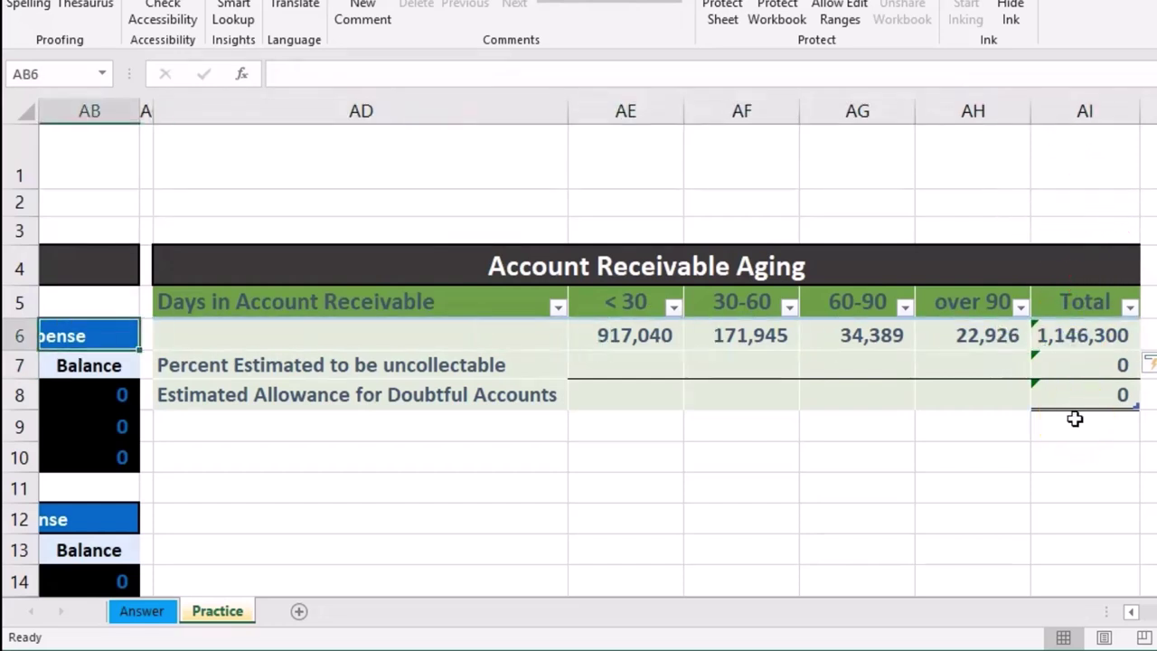
key("Left")
key("Left")
key("Left")
key("Left")
key("Left")
key("Left")
key("Left")
key("Left")
key("Left")
key("Left")
key("Left")
key("Left")
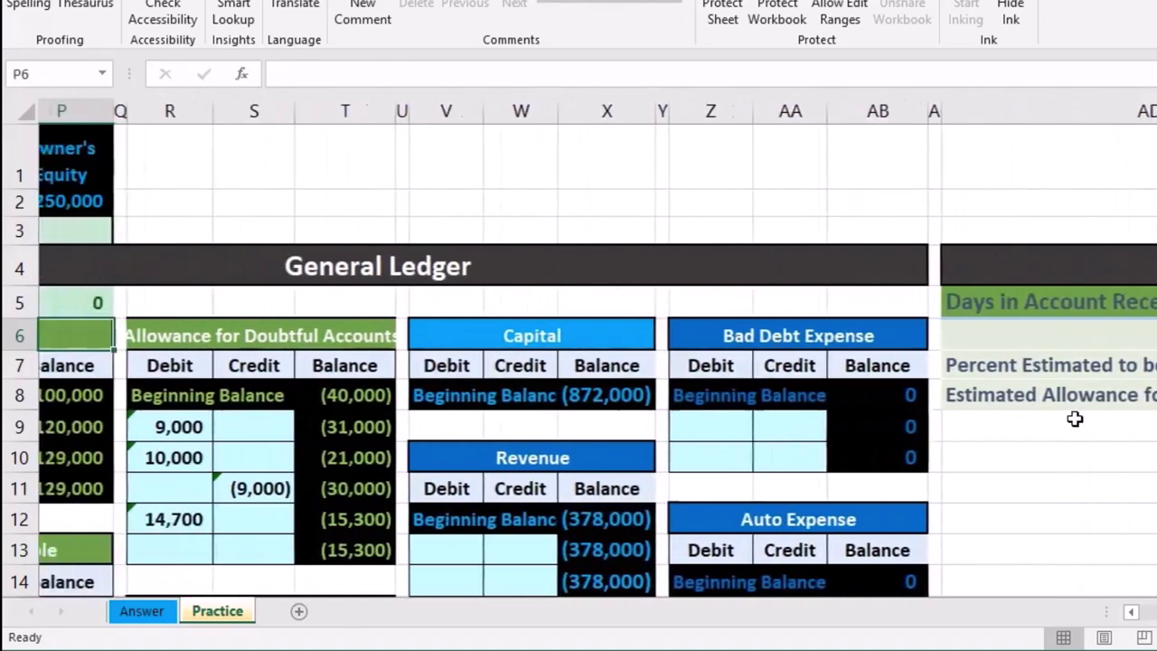
key("Left")
key("Left")
key("Left")
key("Left")
key("Left")
key("Left")
key("Left")
key("Left")
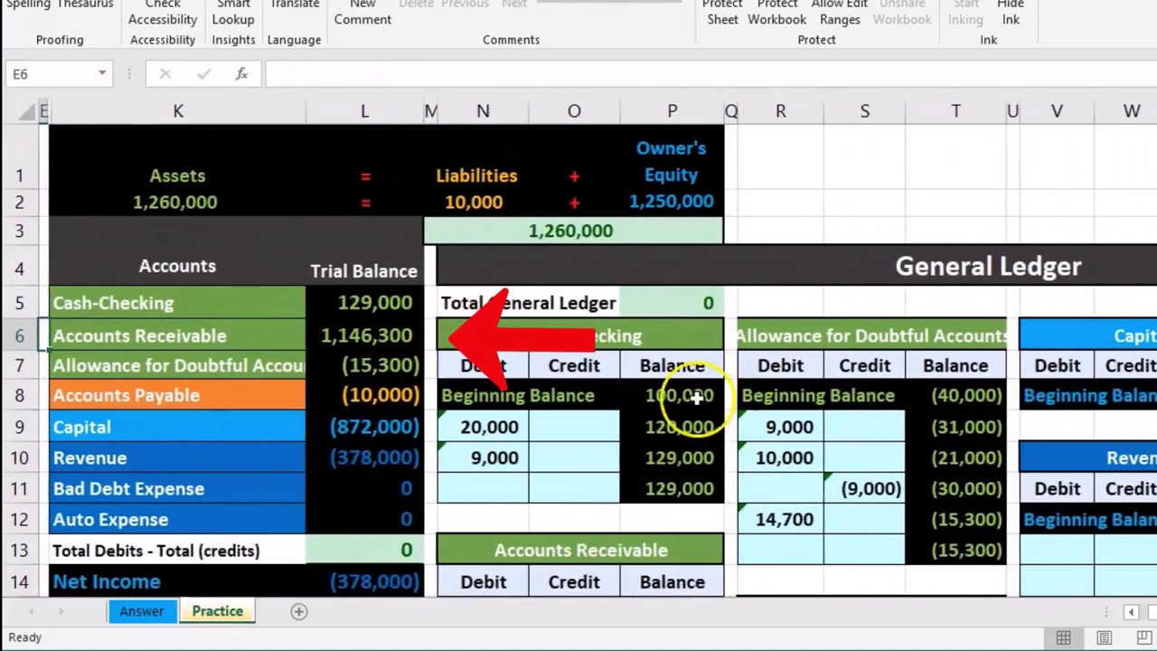
left_click(388, 335)
scroll(744, 407, "down", 2)
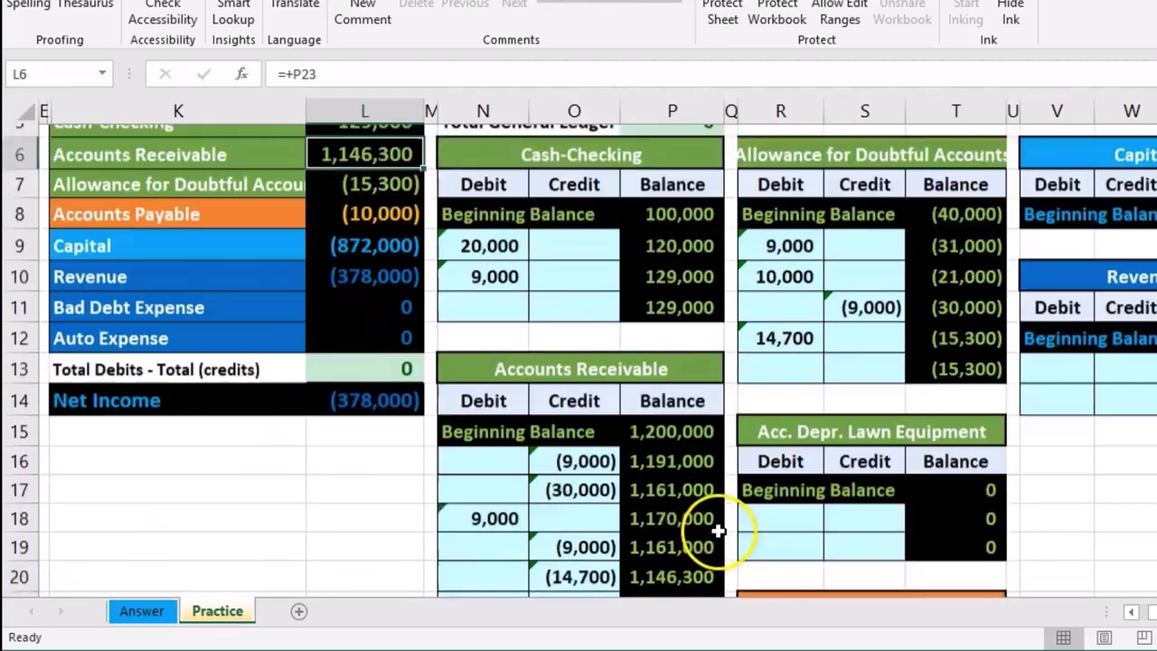
scroll(718, 531, "down", 3)
left_click(691, 531)
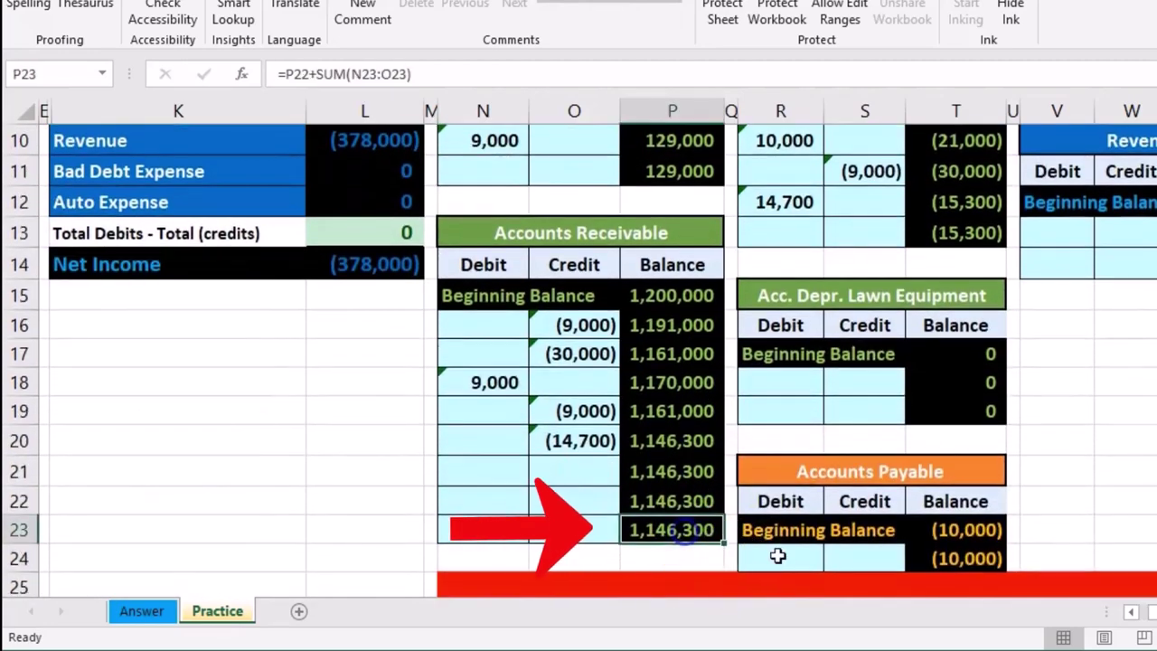
scroll(832, 537, "up", 3)
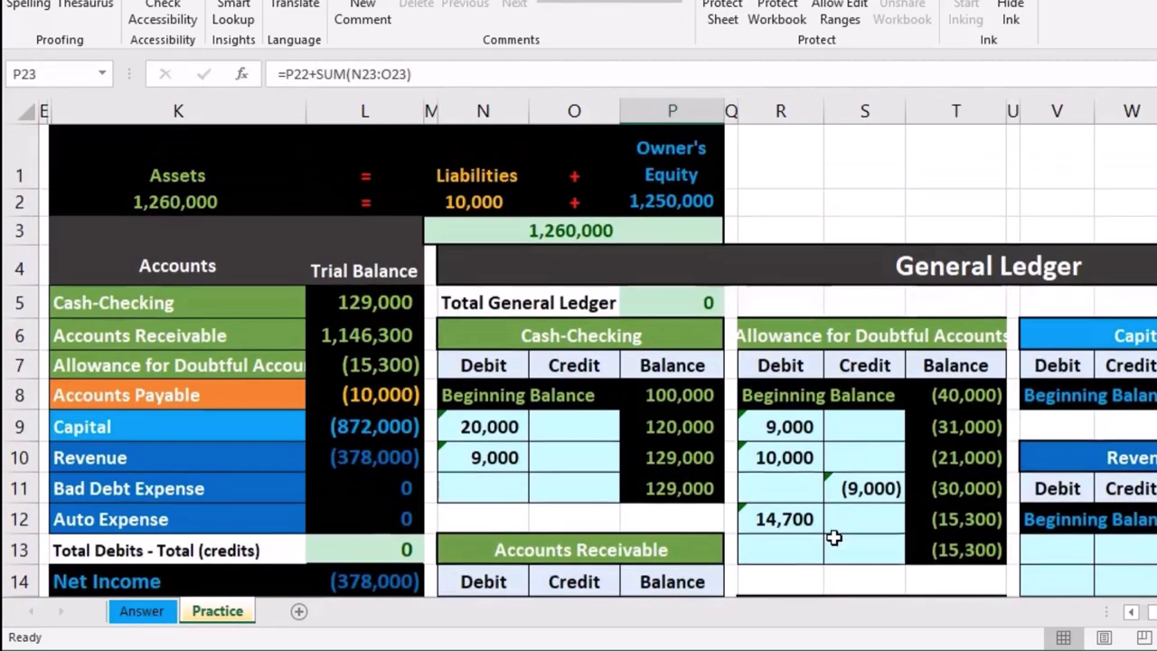
scroll(814, 496, "right", 10)
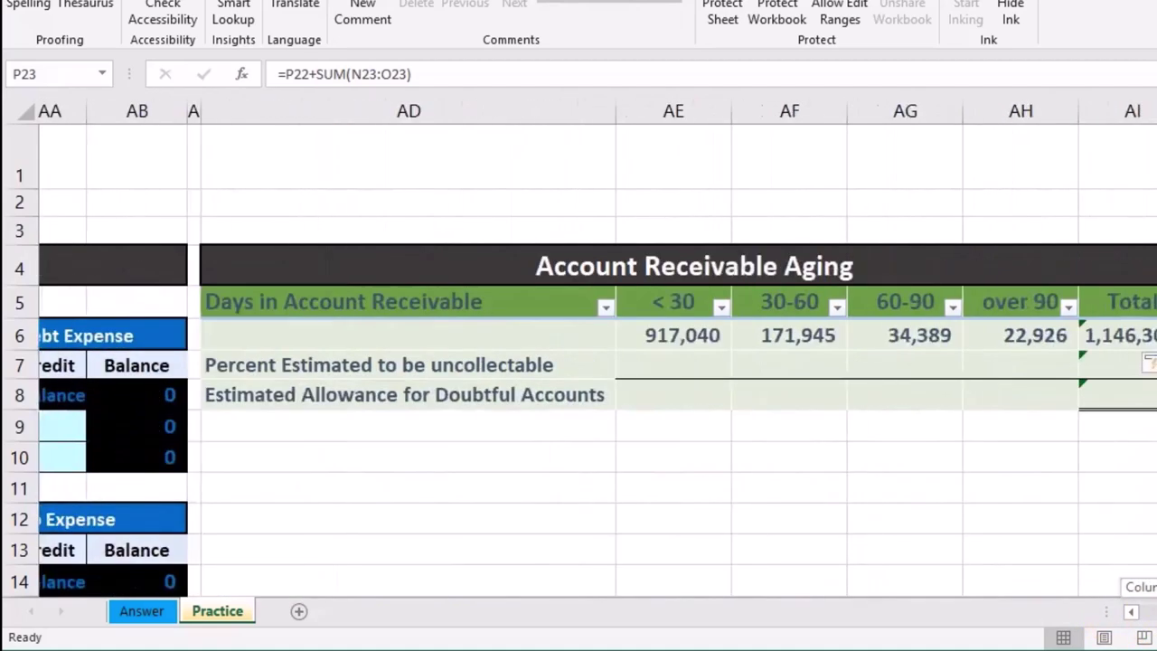
- In the Percent Estimated to be uncollectable row, enter 2% for < 30 days and 4% for 30-60 days
left_click(807, 495)
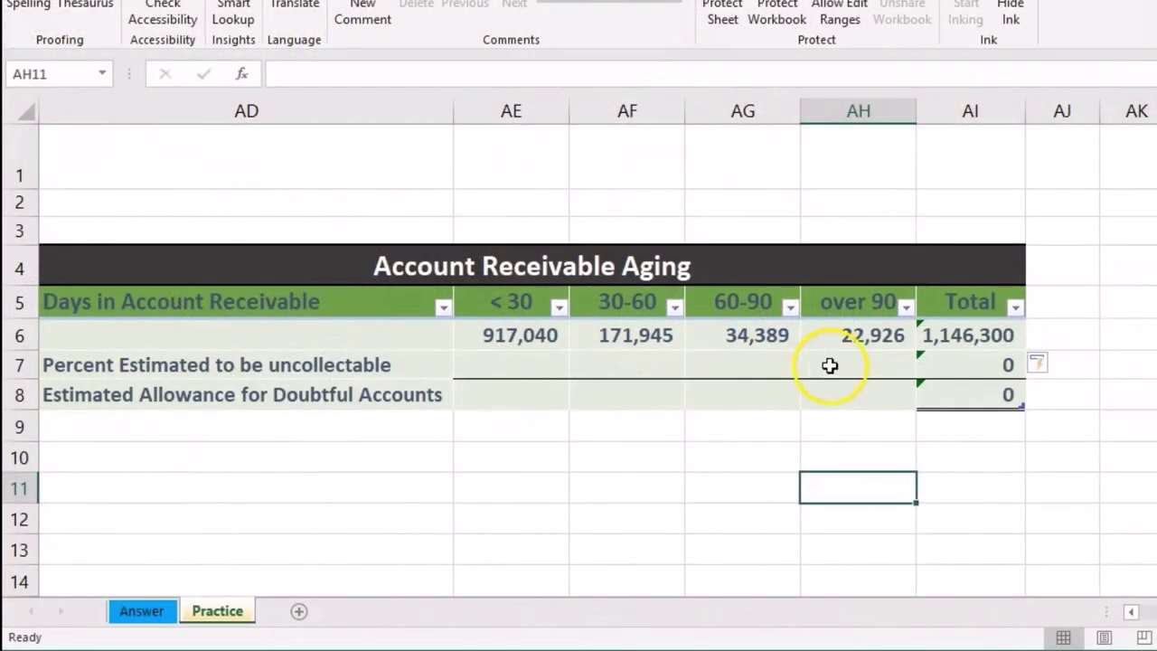
left_click(833, 365)
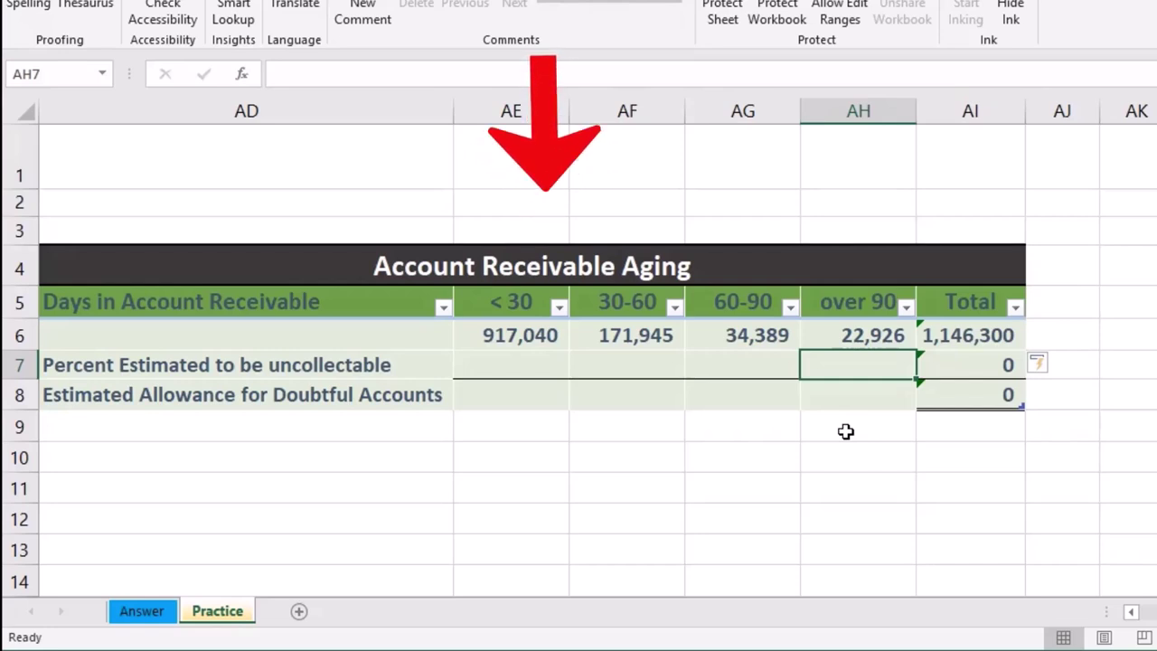
left_click(532, 363)
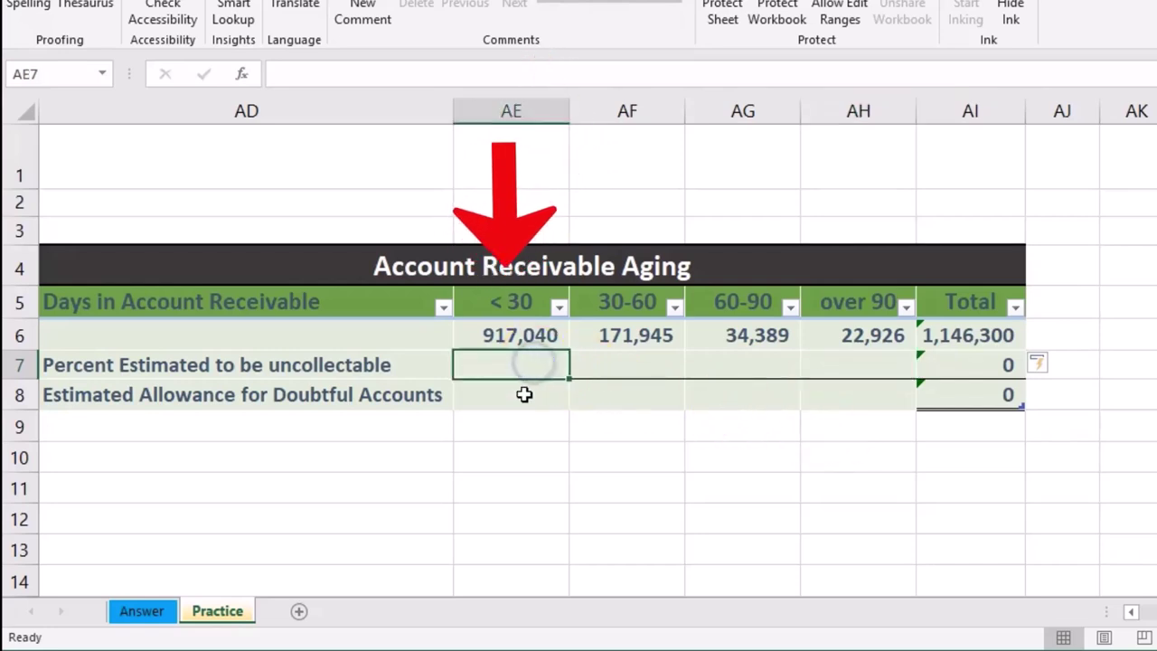
type("2%")
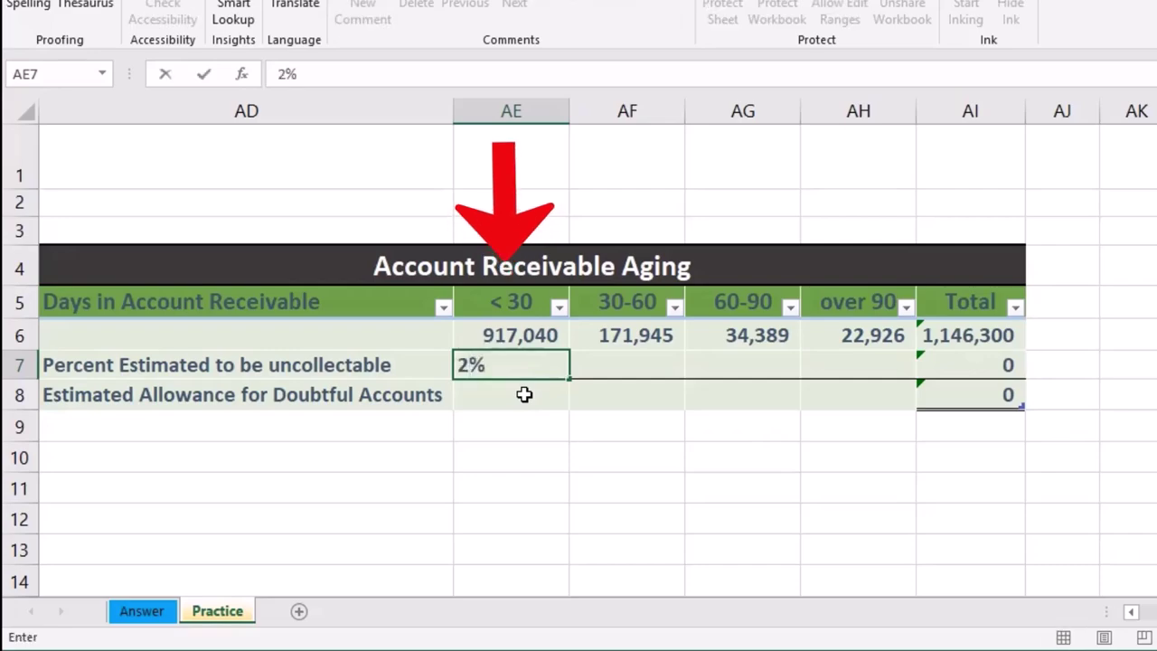
key("Tab")
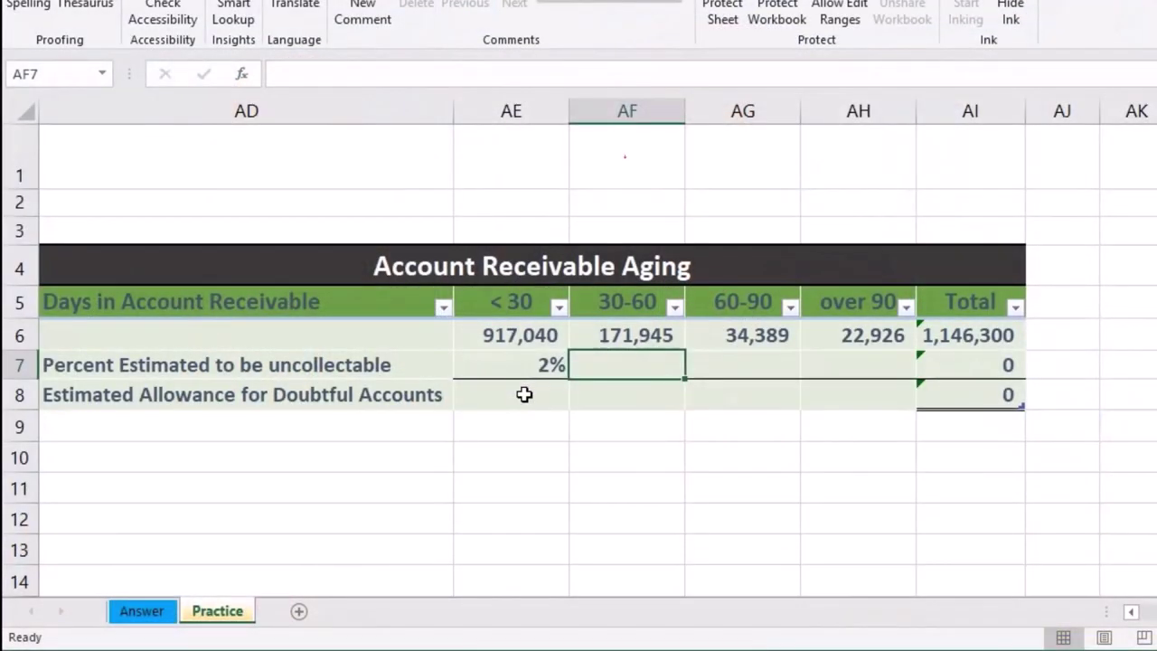
type("4%")
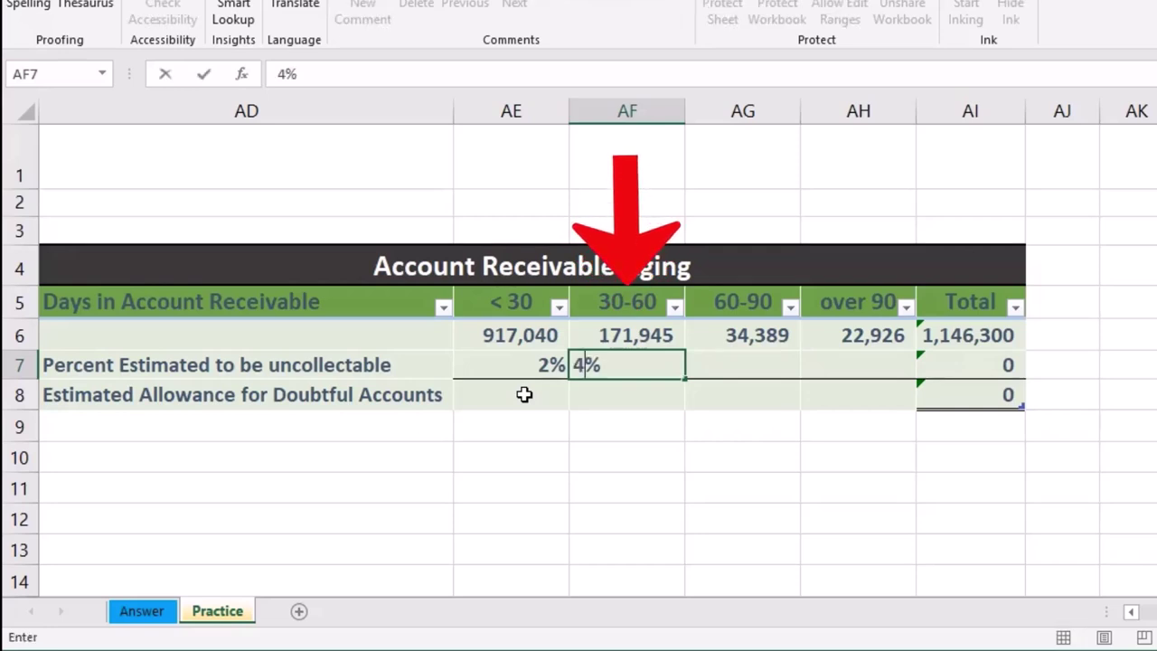
key("Tab")
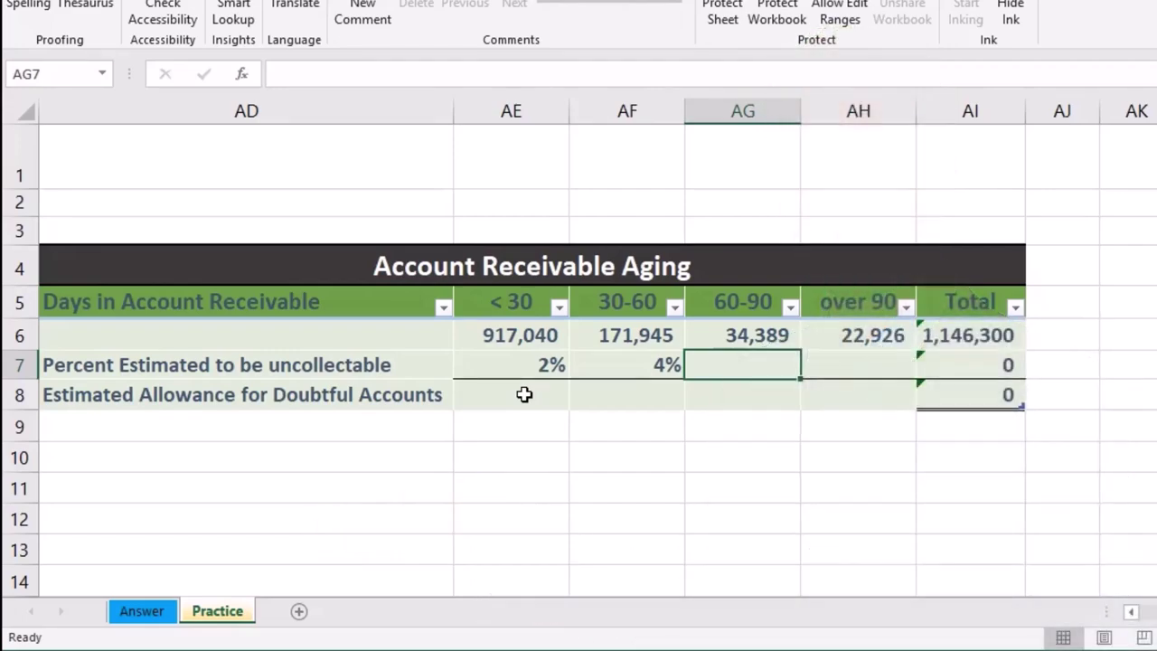
- Enter 10% for 60-90 days and 95% for over 90 days in the Percent Estimated to be uncollectable row
type("4%")
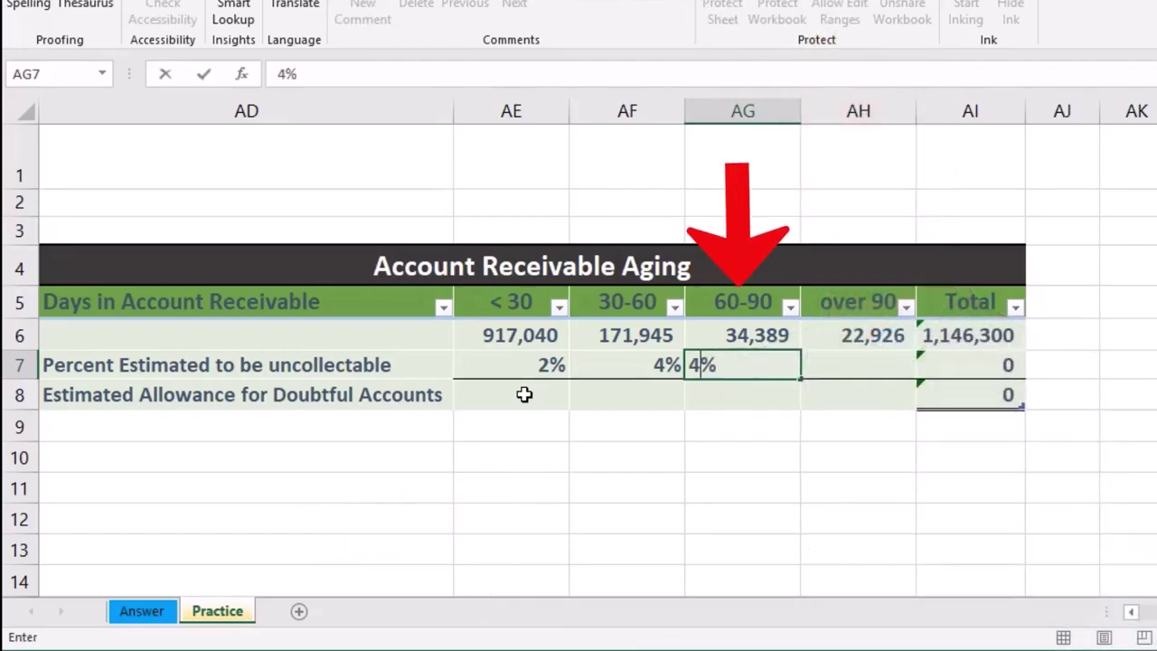
type("10")
key("Tab")
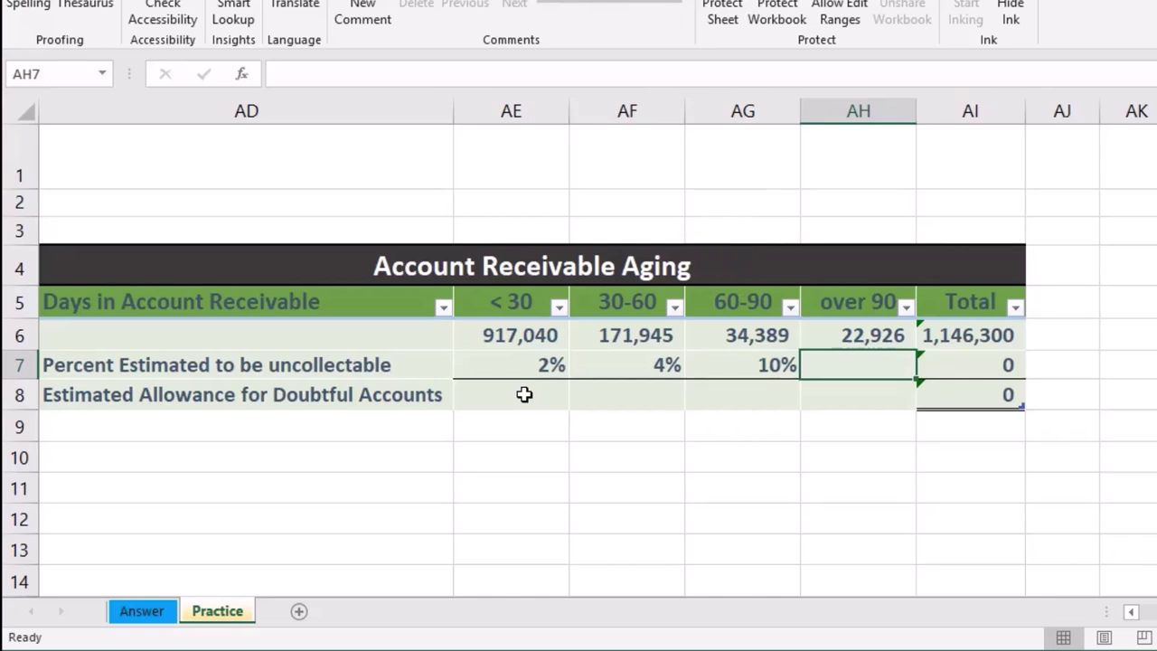
type("95")
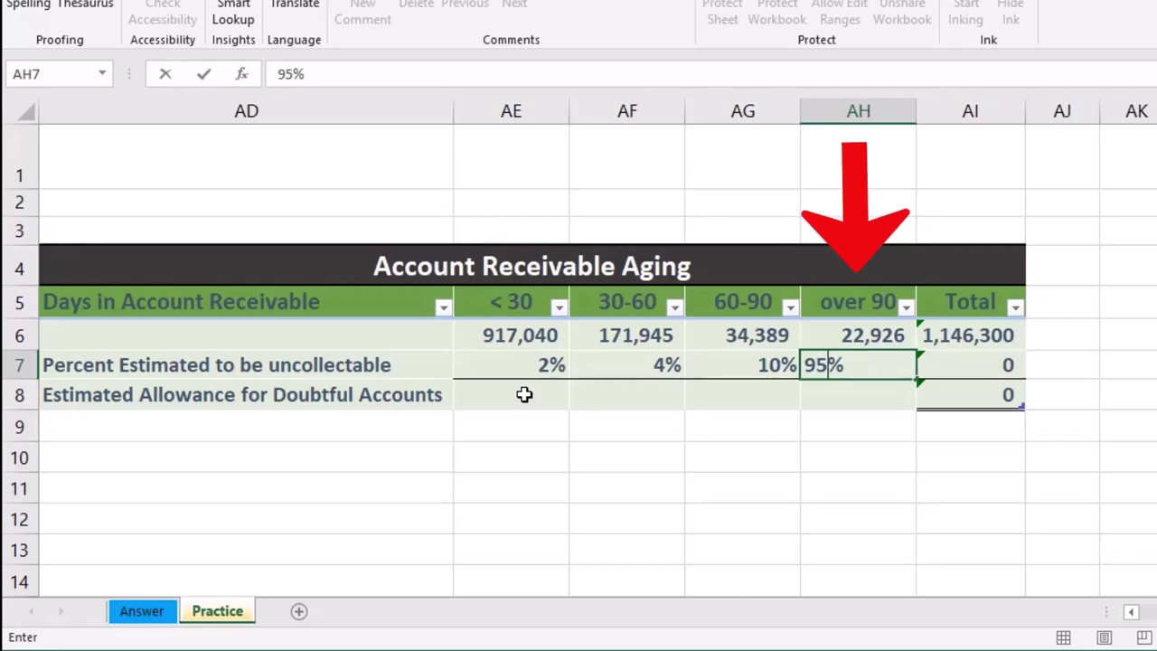
left_click(524, 394)
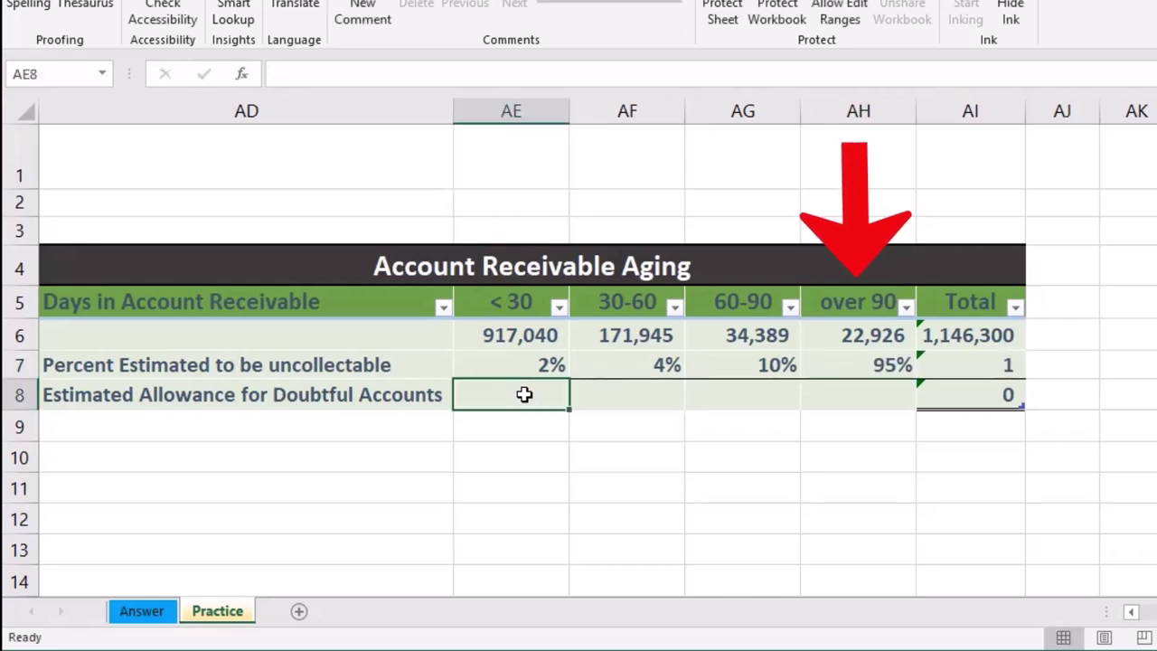
- In AE8, calculate the < 30 days estimated allowance by multiplying its receivable amount by its percentage (=AE6*AE7)
mouse_move(633, 342)
left_mouse_down()
mouse_move(477, 387)
mouse_move(670, 378)
left_mouse_up()
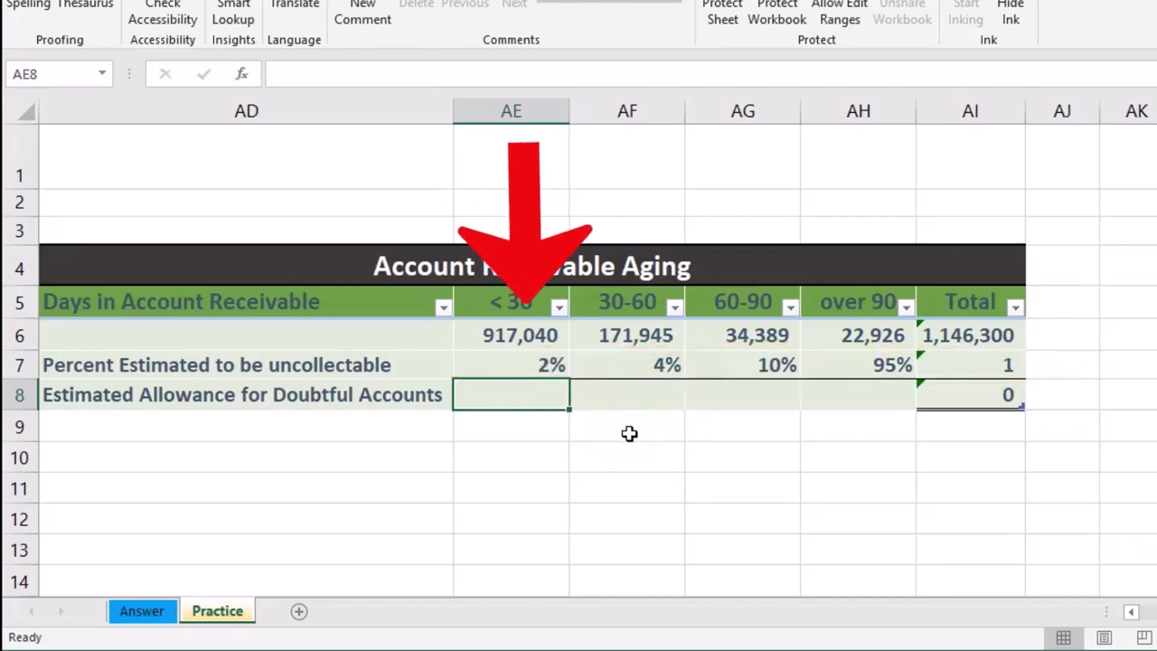
type("=")
left_click(534, 335)
type("*")
left_click(555, 364)
key("Tab")
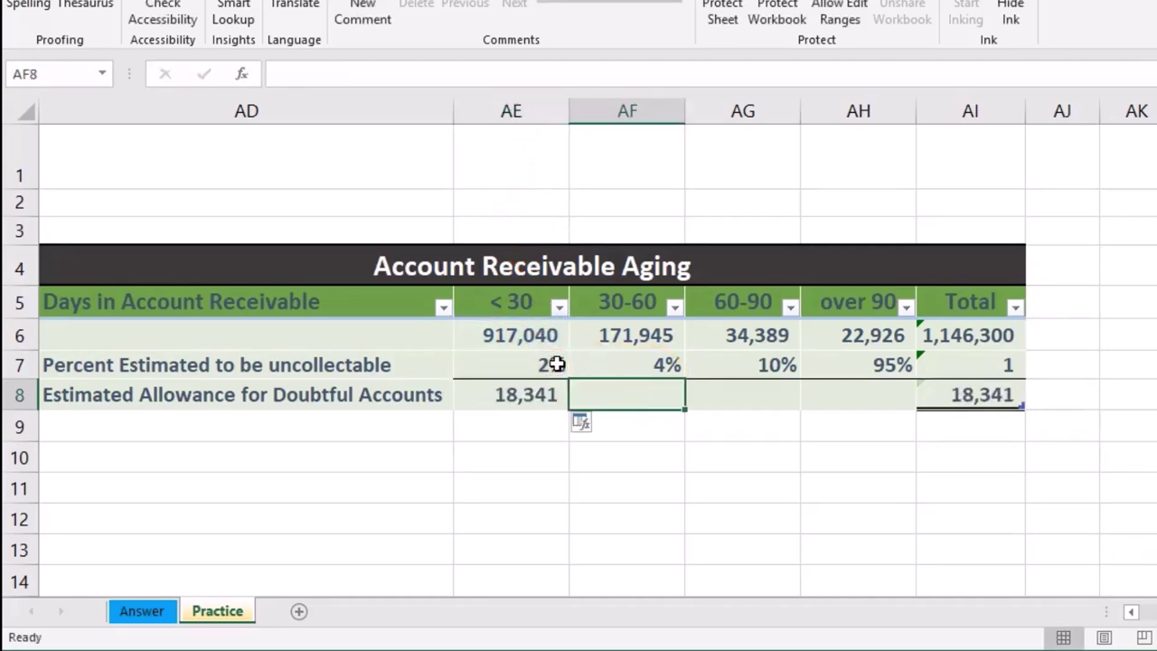
- In AF8, calculate the 30-60 days estimated allowance with the formula =AF6*AF7
type("=")
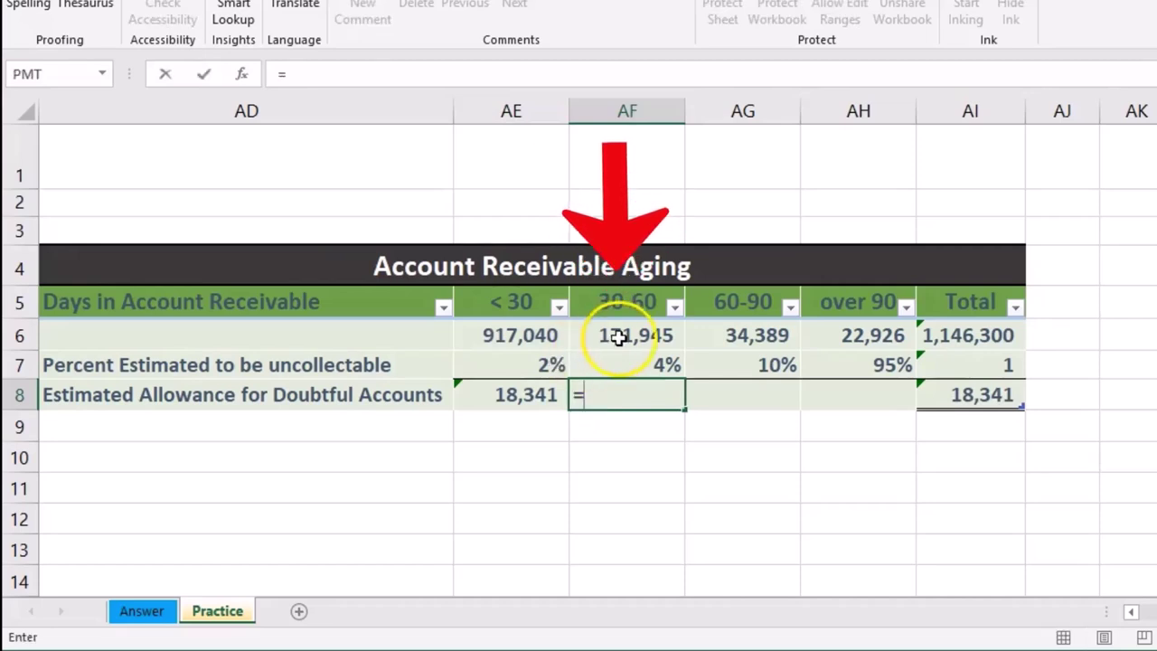
left_click(618, 337)
type("*")
left_click(625, 365)
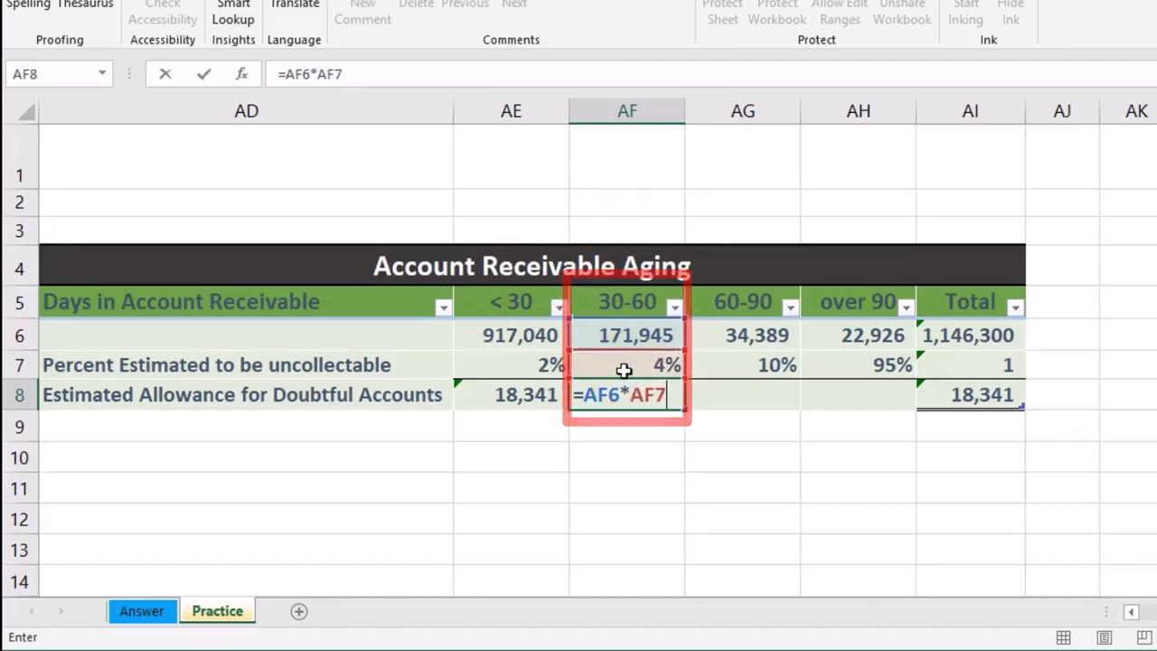
key("Tab")
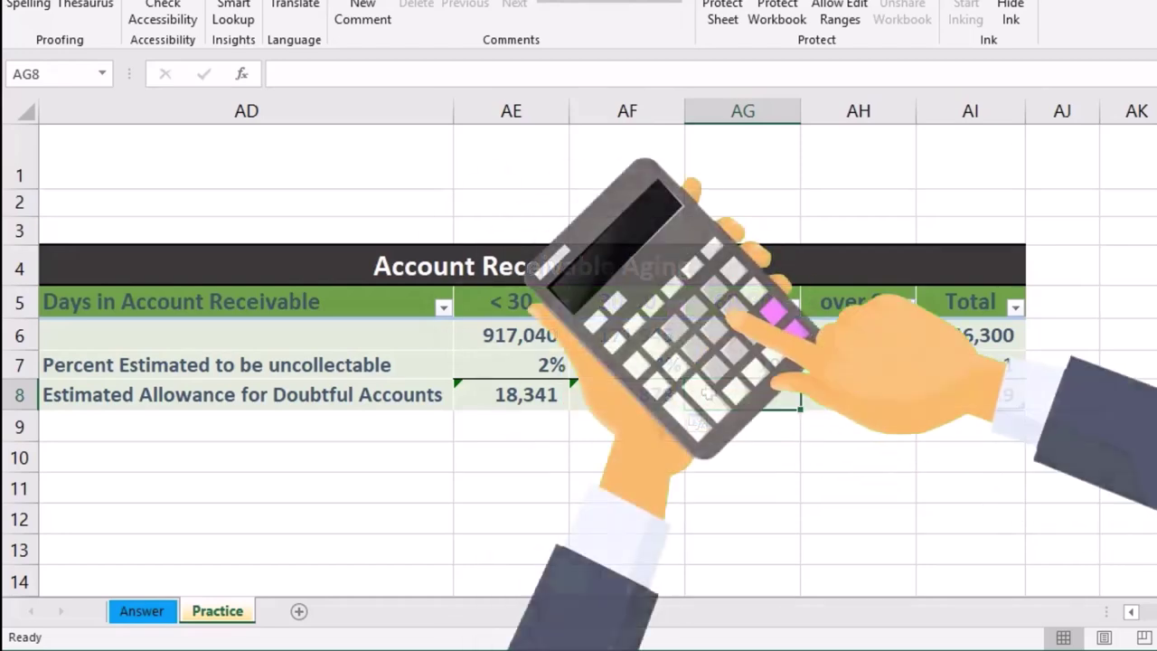
- In AG8, calculate the 60-90 days estimated allowance with the formula =AG6*AG7
type("=")
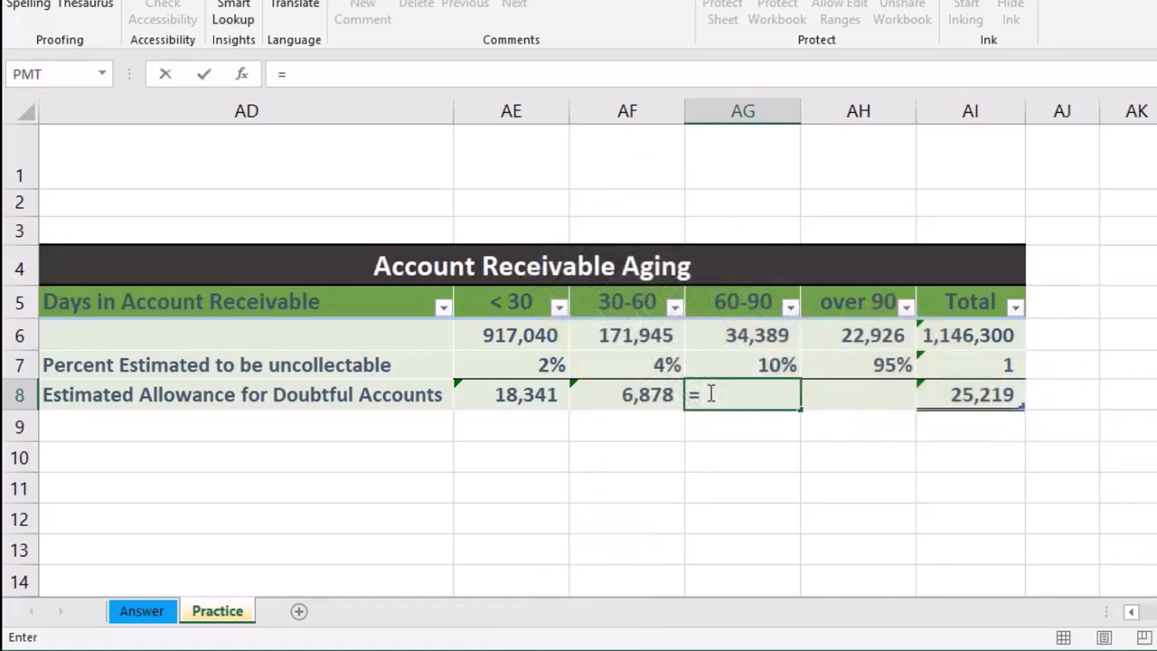
left_click(717, 334)
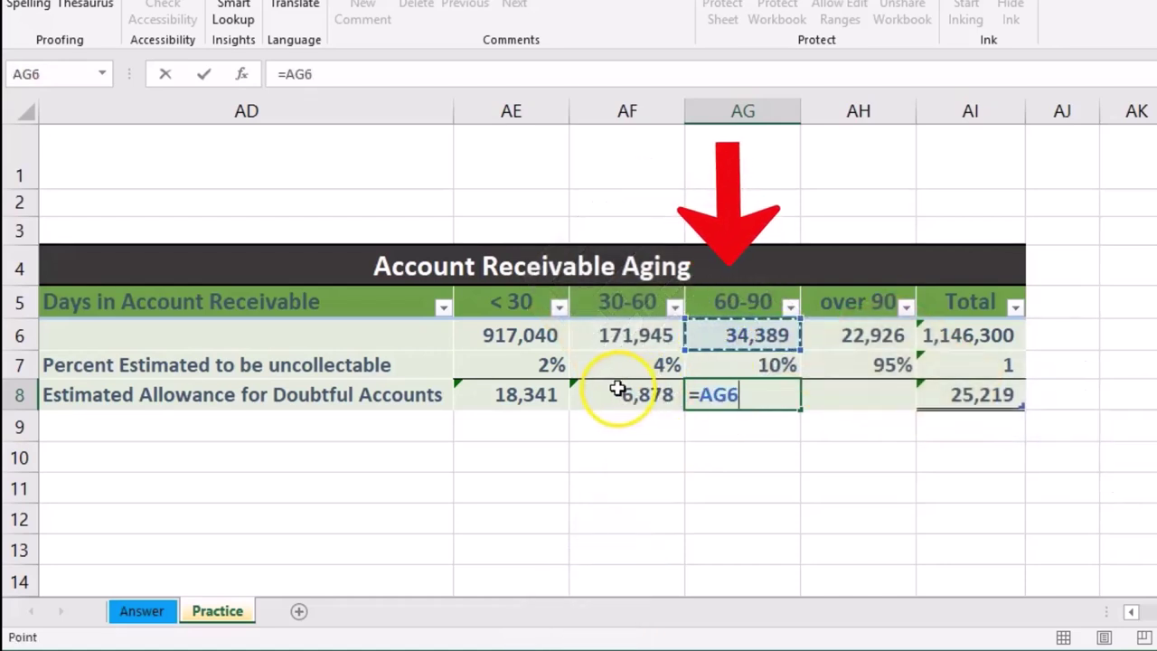
type("*")
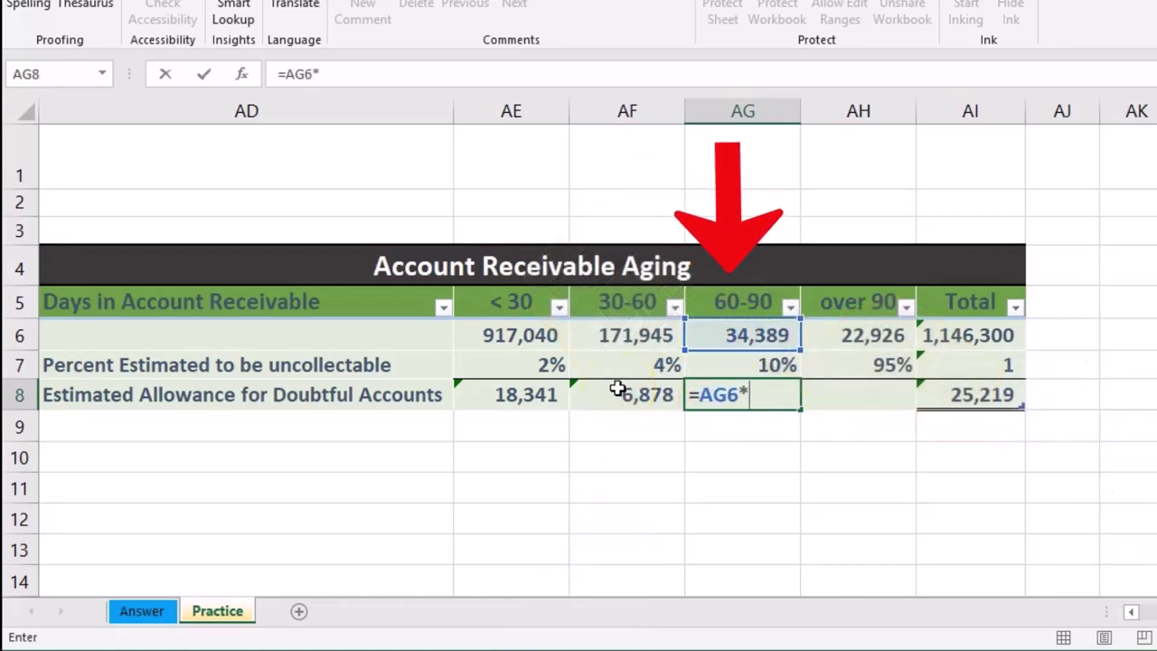
left_click(713, 366)
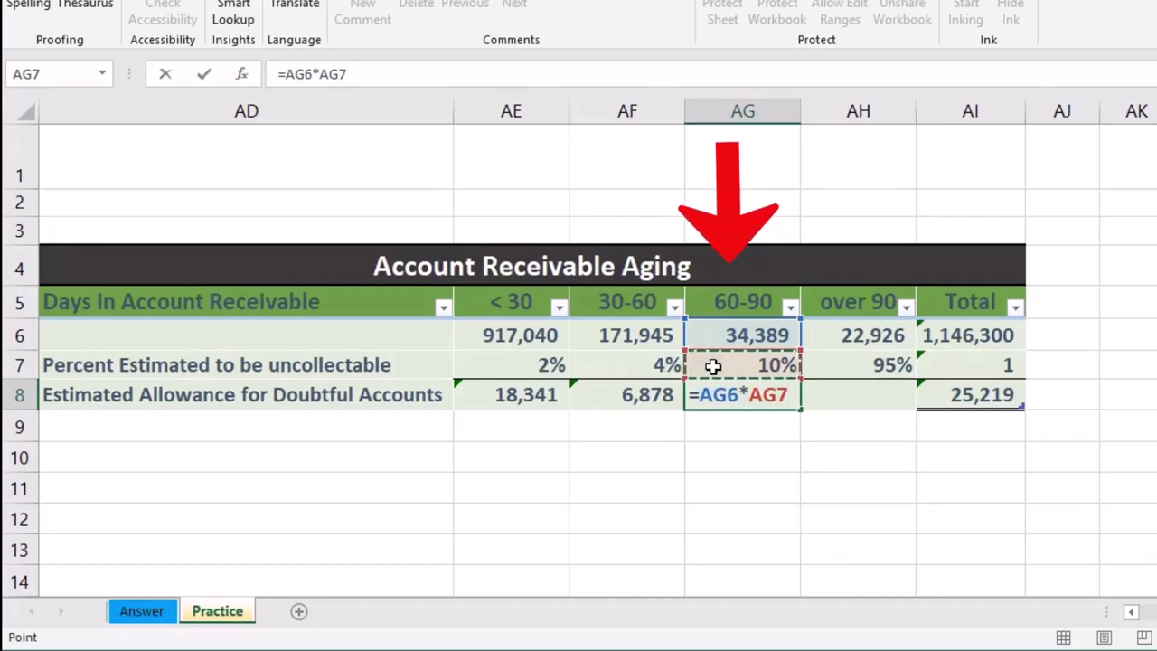
key("Tab")
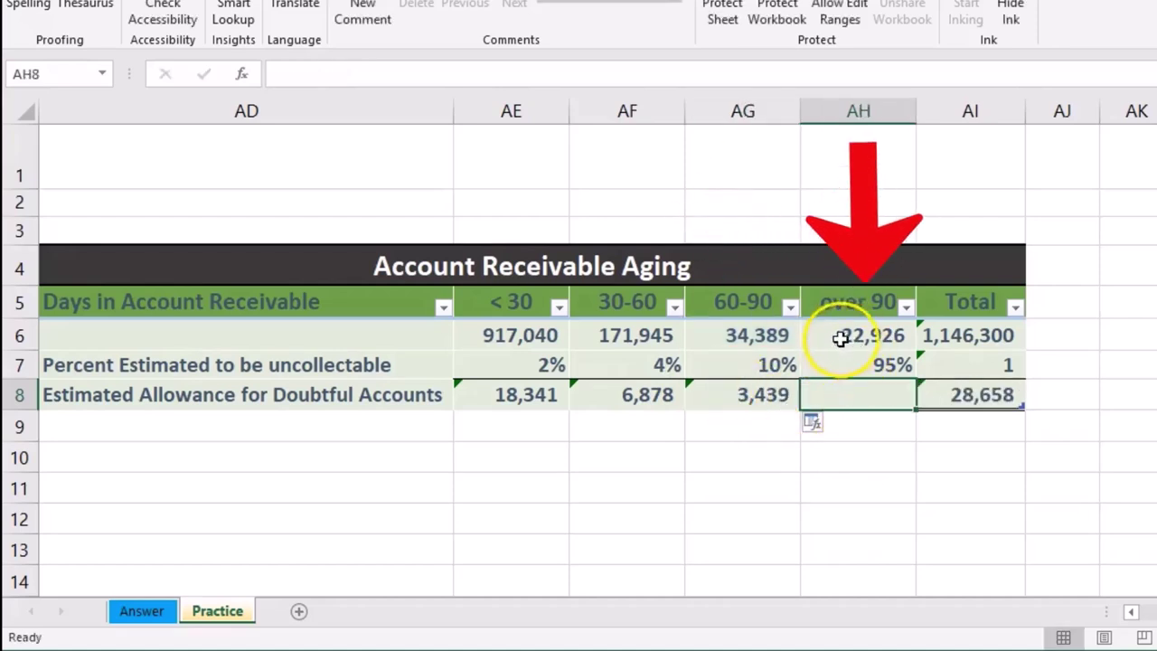
- In AH8, calculate the over 90 days estimated allowance with the formula =AH6*AH7
type("=")
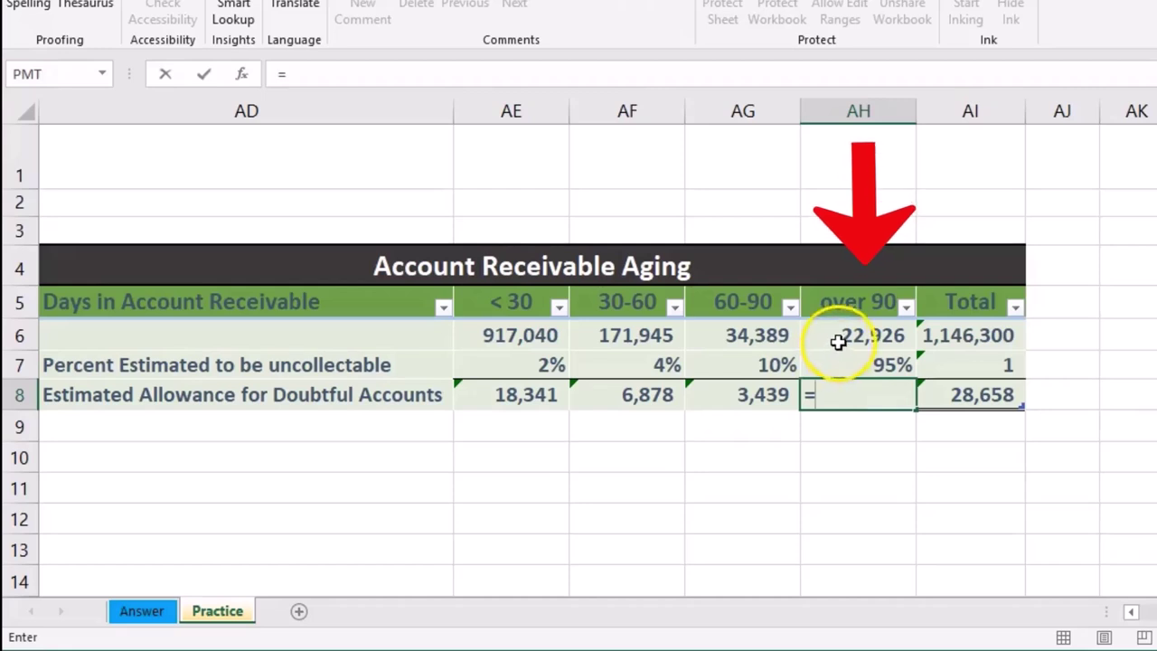
left_click(824, 336)
type("*")
left_click(874, 365)
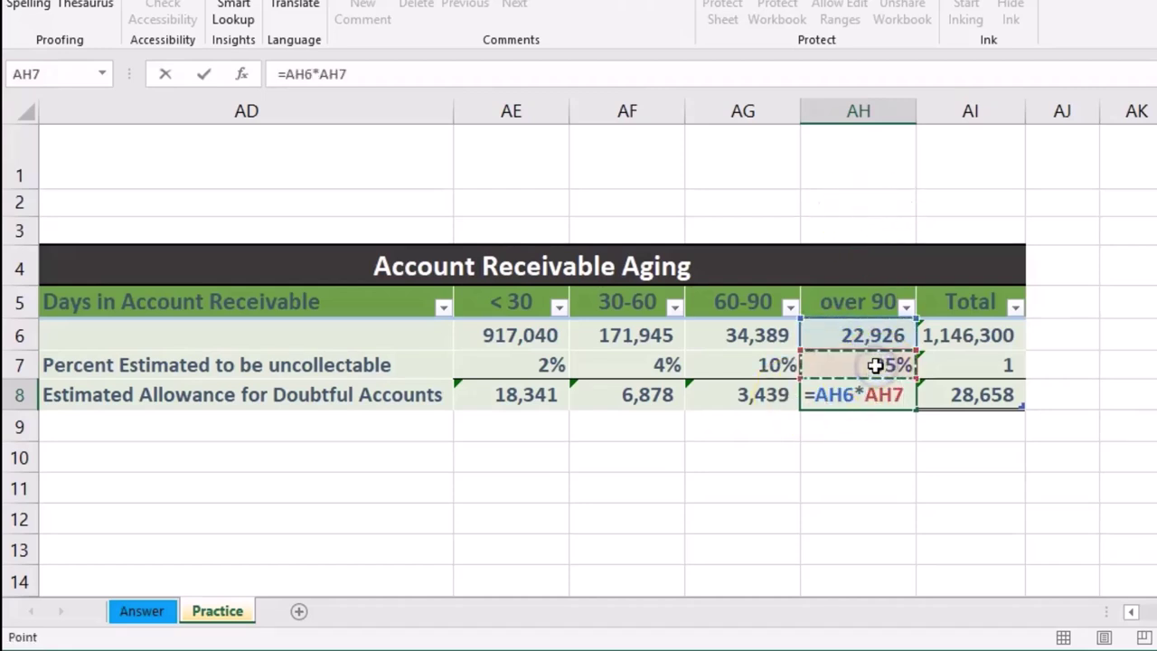
key("Return")
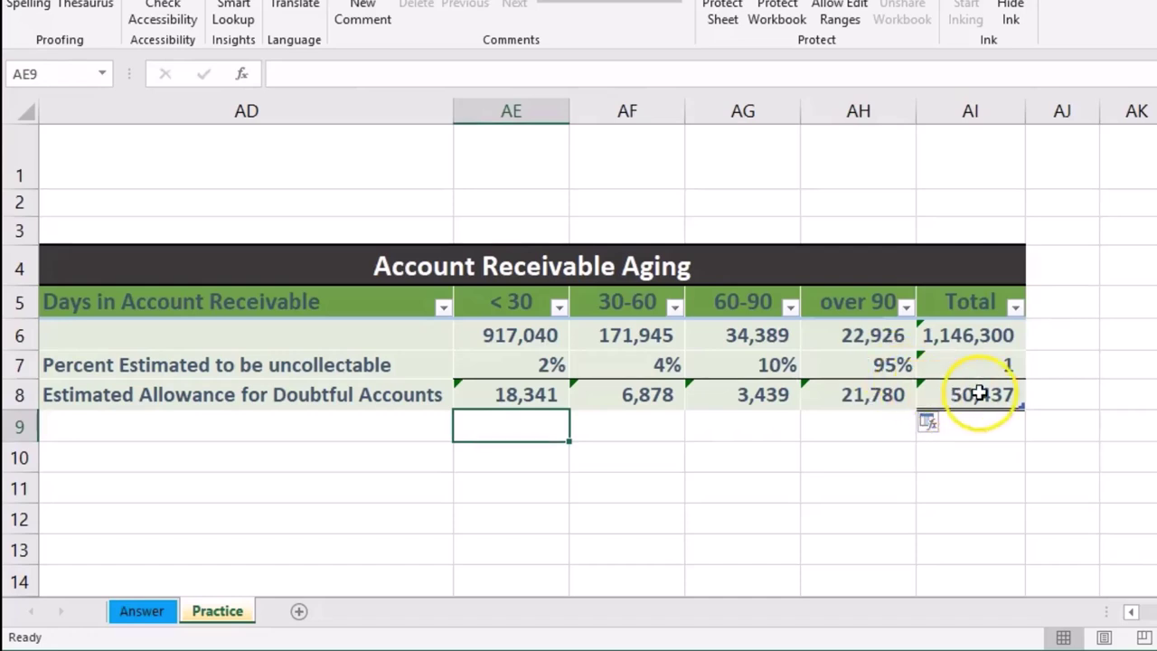
- Check the sum of the four estimated allowances against the row's Total cell and compare it with total receivables
left_click_drag(526, 395, 818, 395)
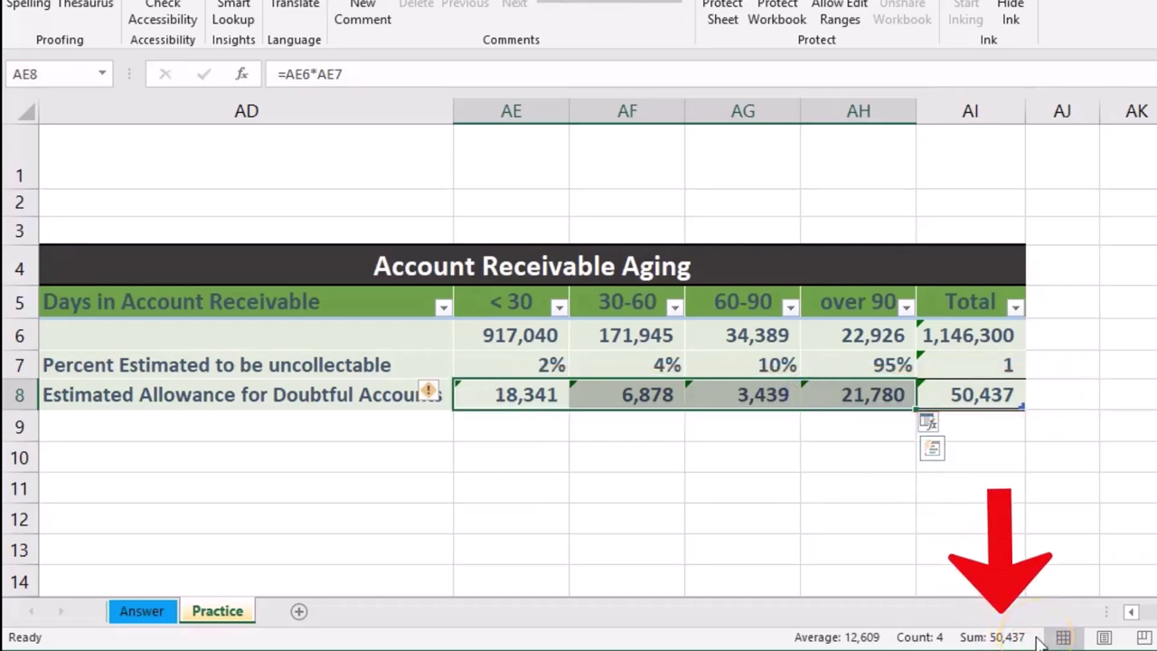
left_click(999, 398)
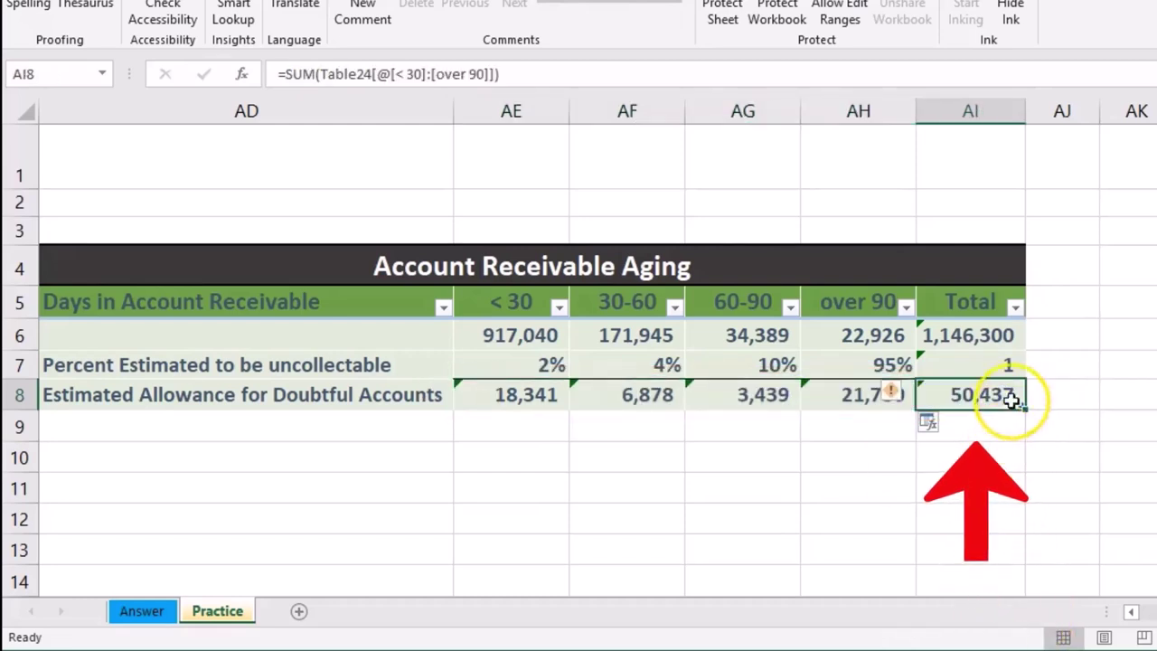
left_click(1013, 336)
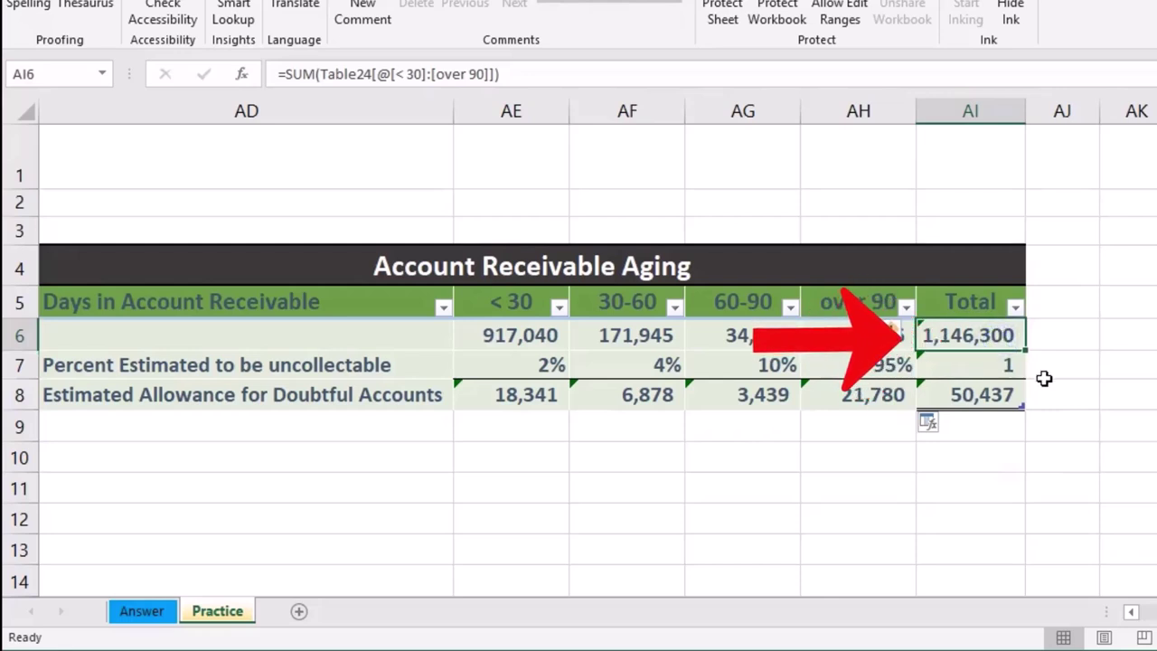
left_click(1011, 399)
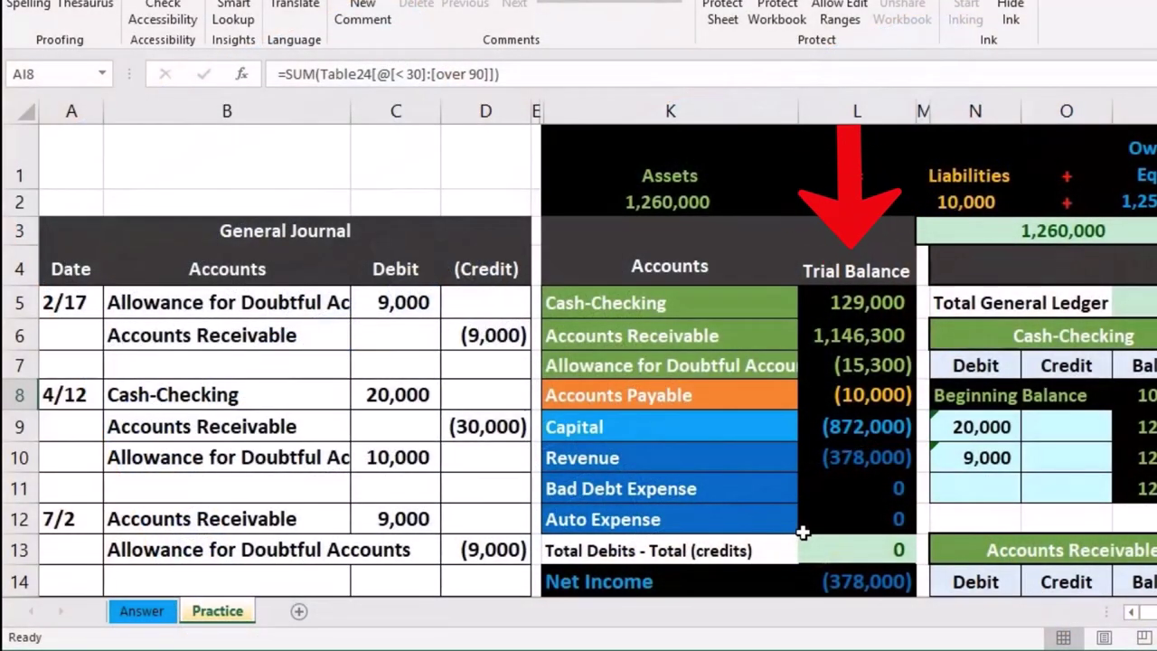
- Examine the Accounts Receivable and Allowance for Doubtful Accounts balances in the trial balance, in cells L6 and L7
left_click(800, 508)
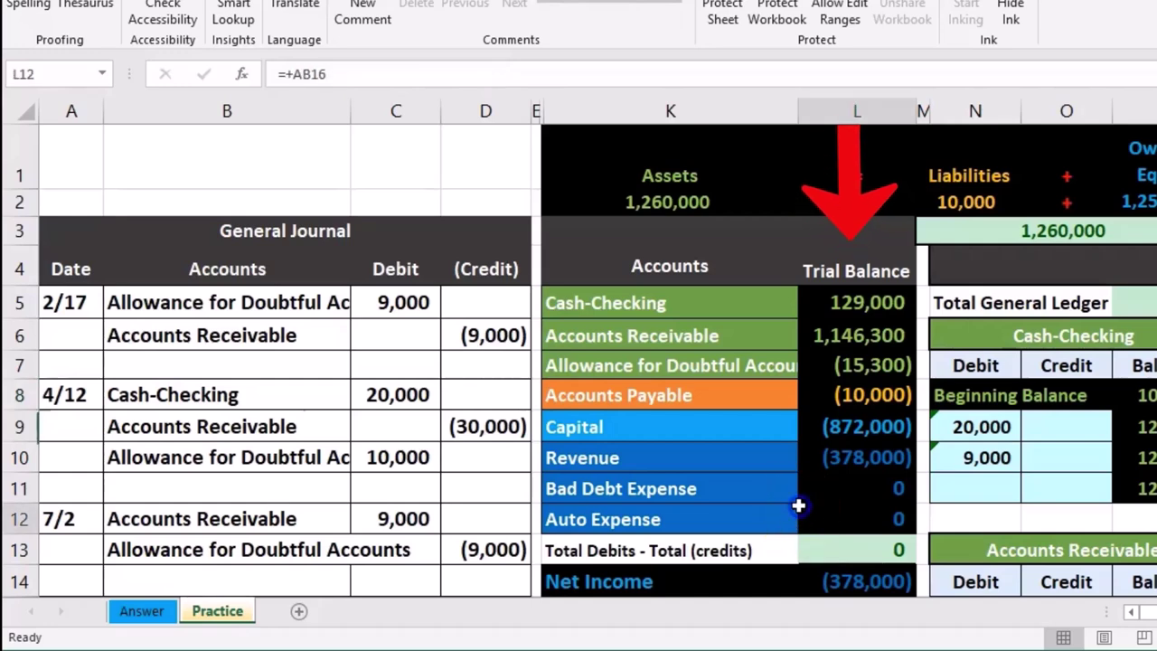
left_click(858, 366)
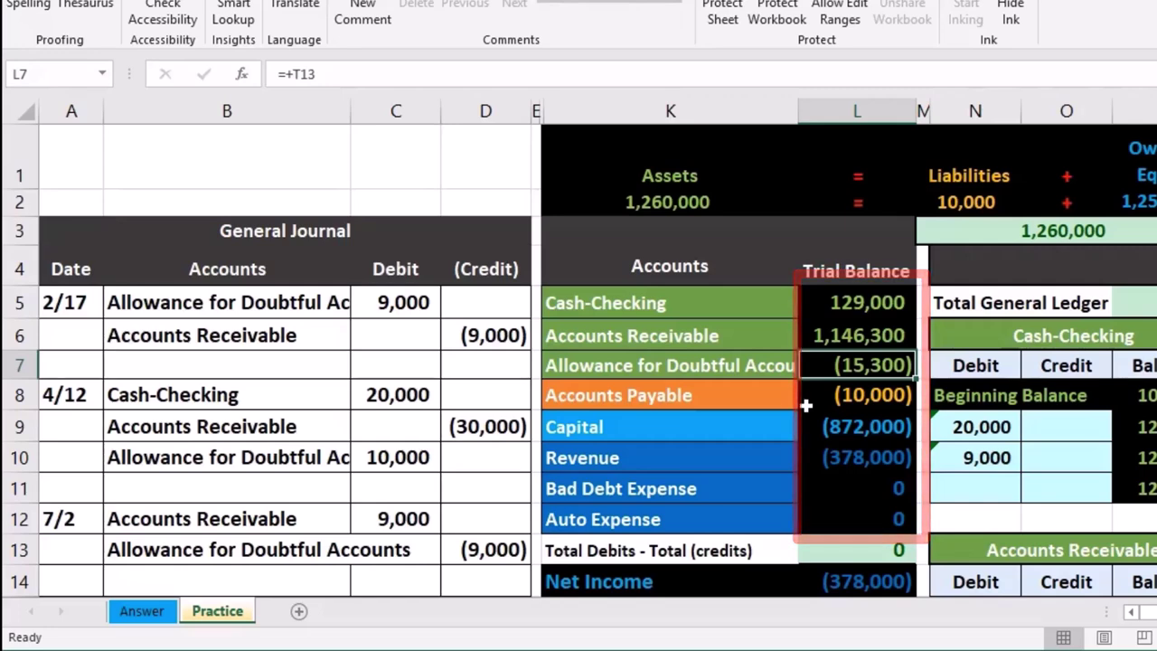
left_click(839, 378)
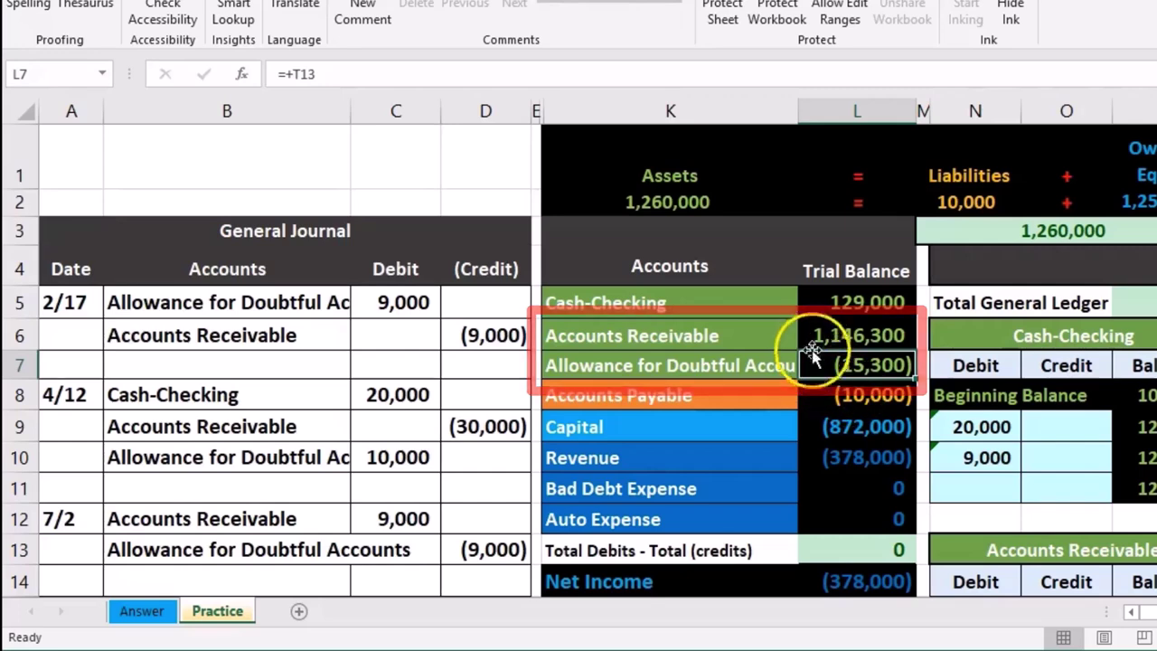
left_click(822, 334)
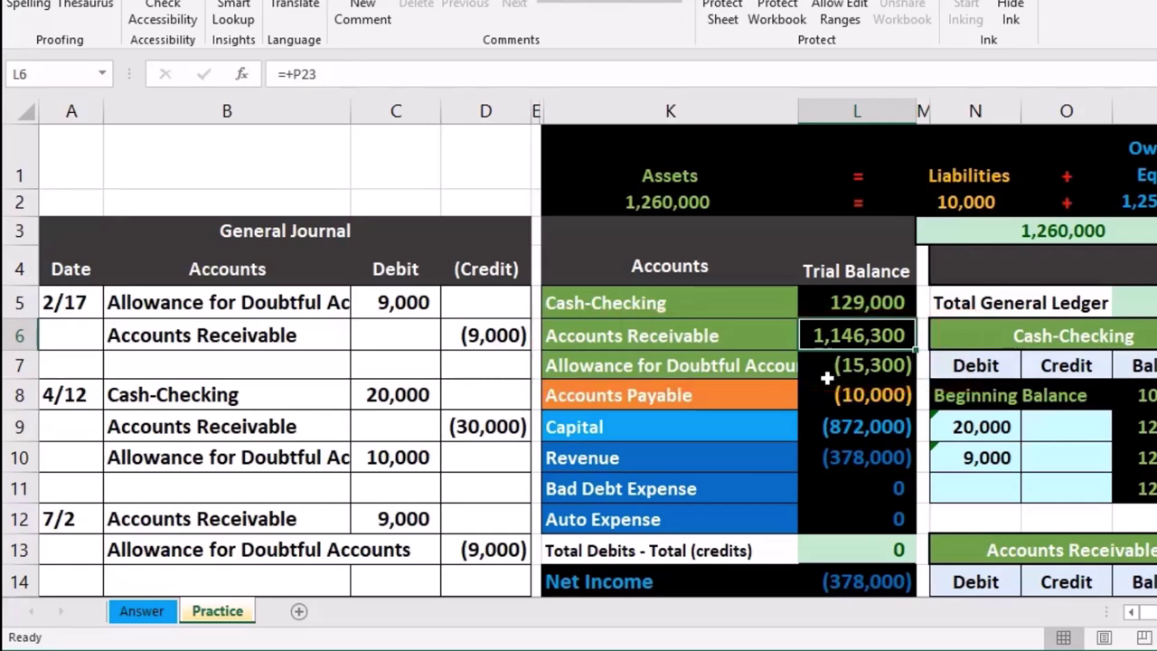
left_click(824, 366)
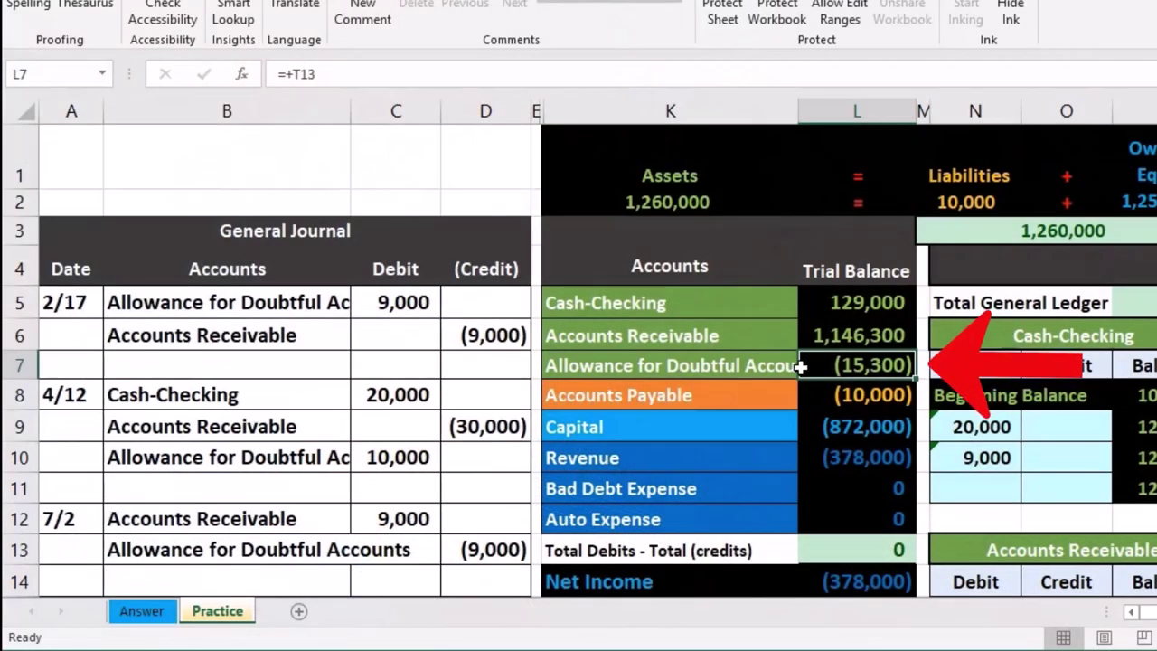
- Open Calculator beside the trial balance and subtract the 15,300 allowance balance from the 50,437 estimate
key("XF86Calculator")
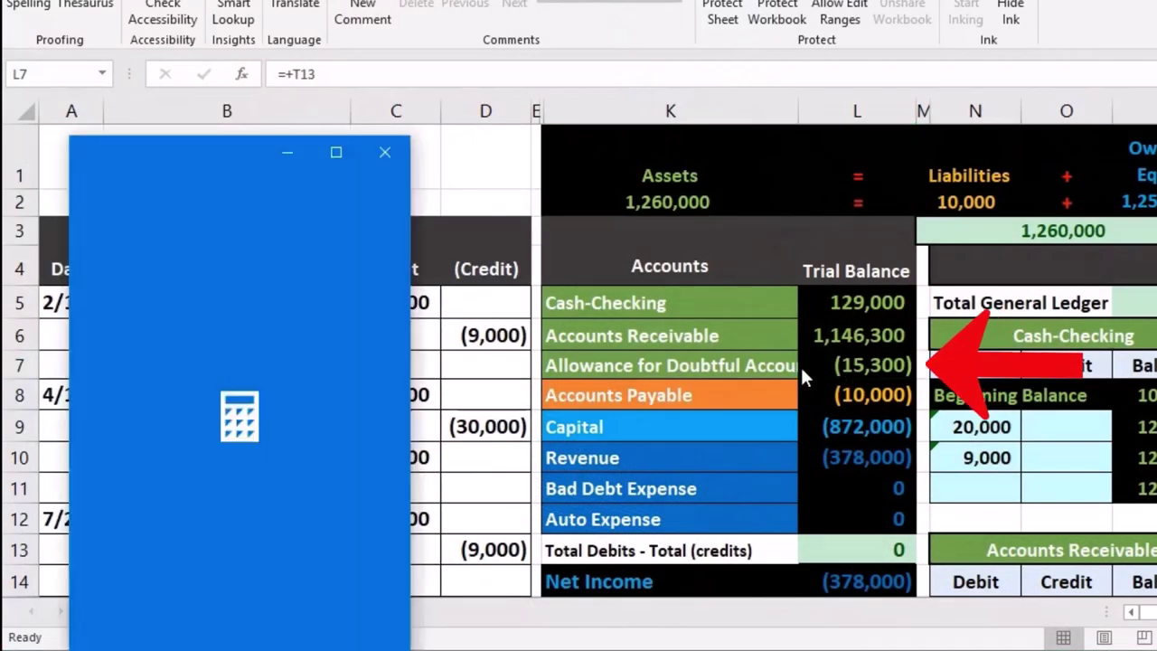
left_click_drag(233, 164, 951, 256)
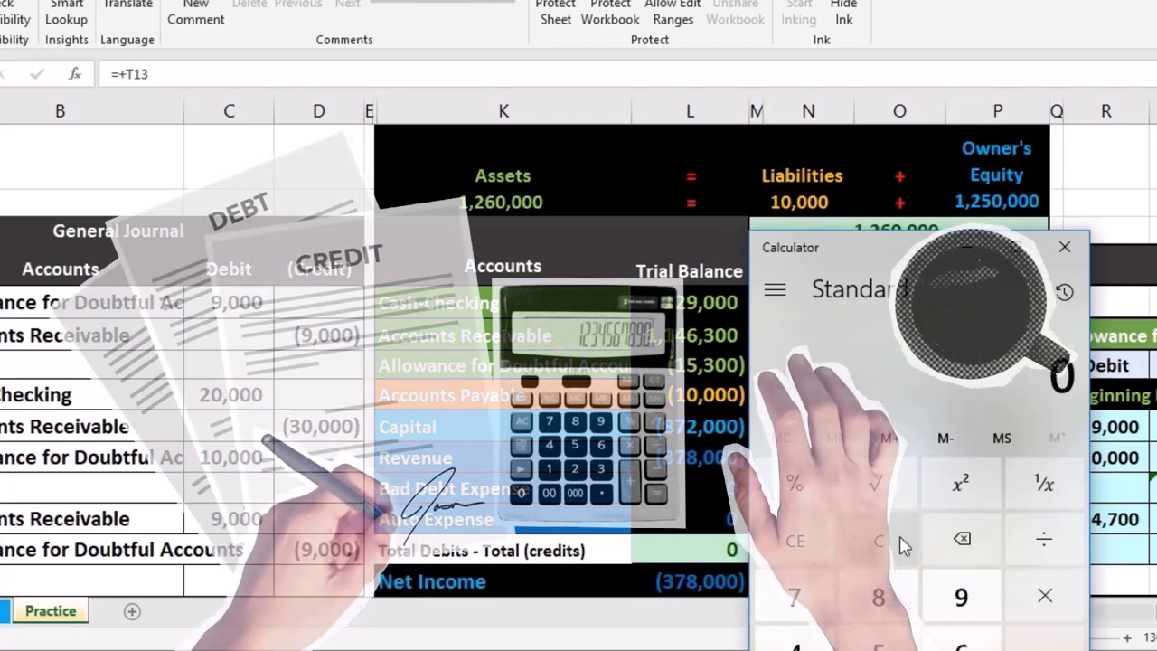
type("50,437")
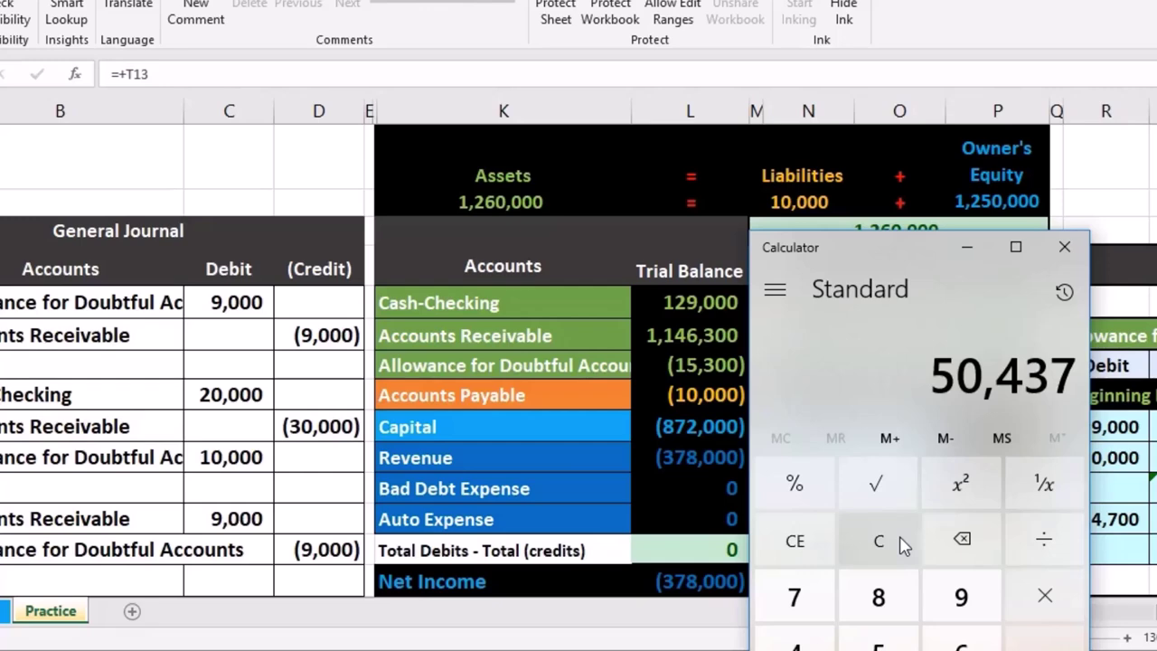
key("Return")
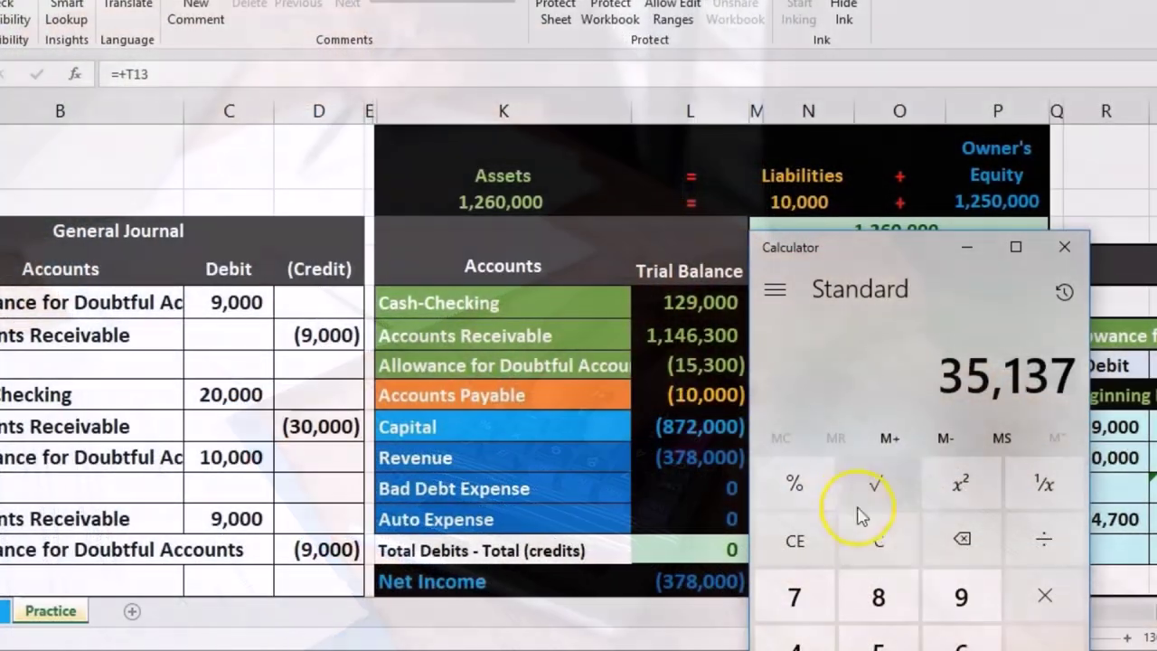
- Clear the calculator and add the 50,437 estimate to the existing 15,300 allowance balance
left_click(856, 520)
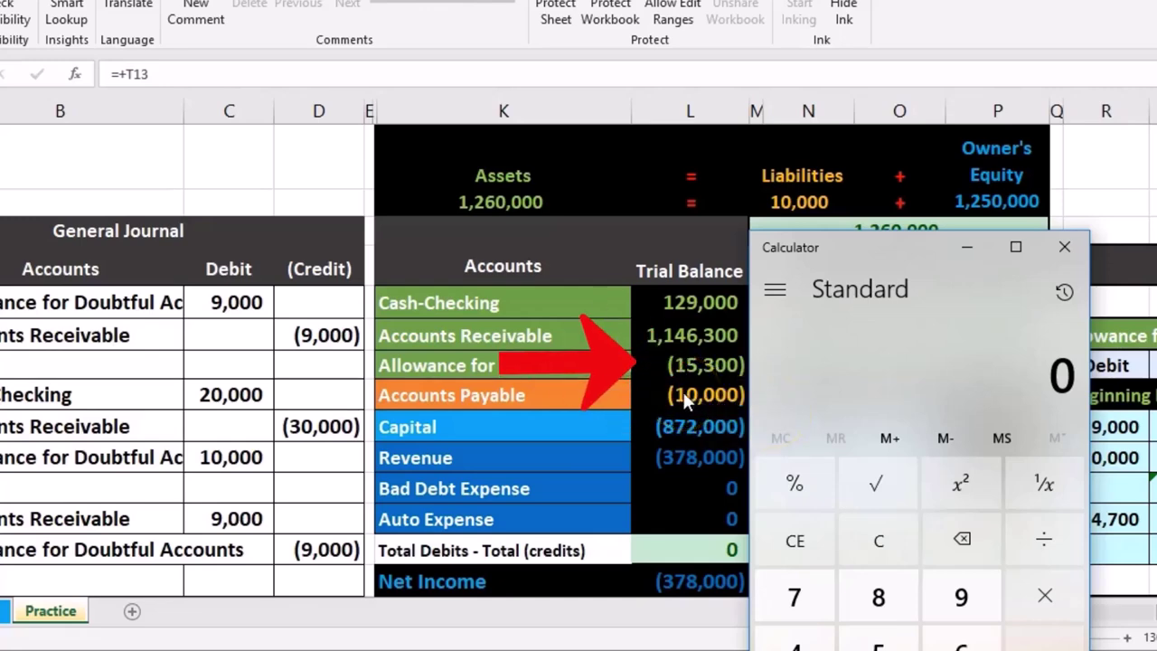
type("15300")
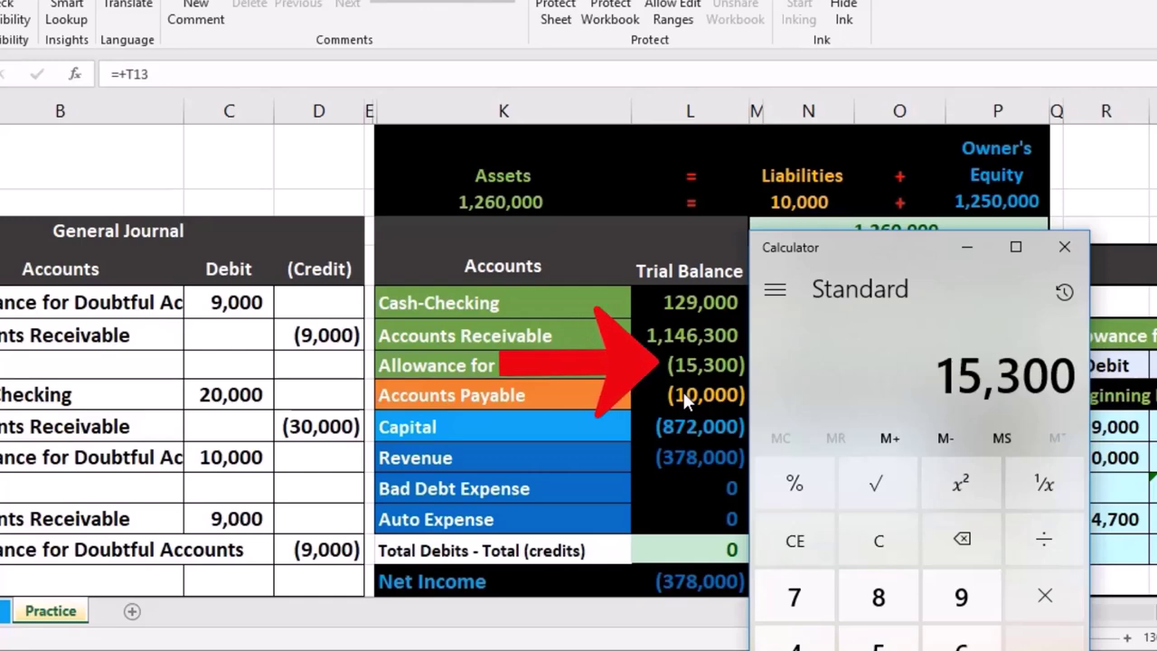
key("plus")
type("50,437")
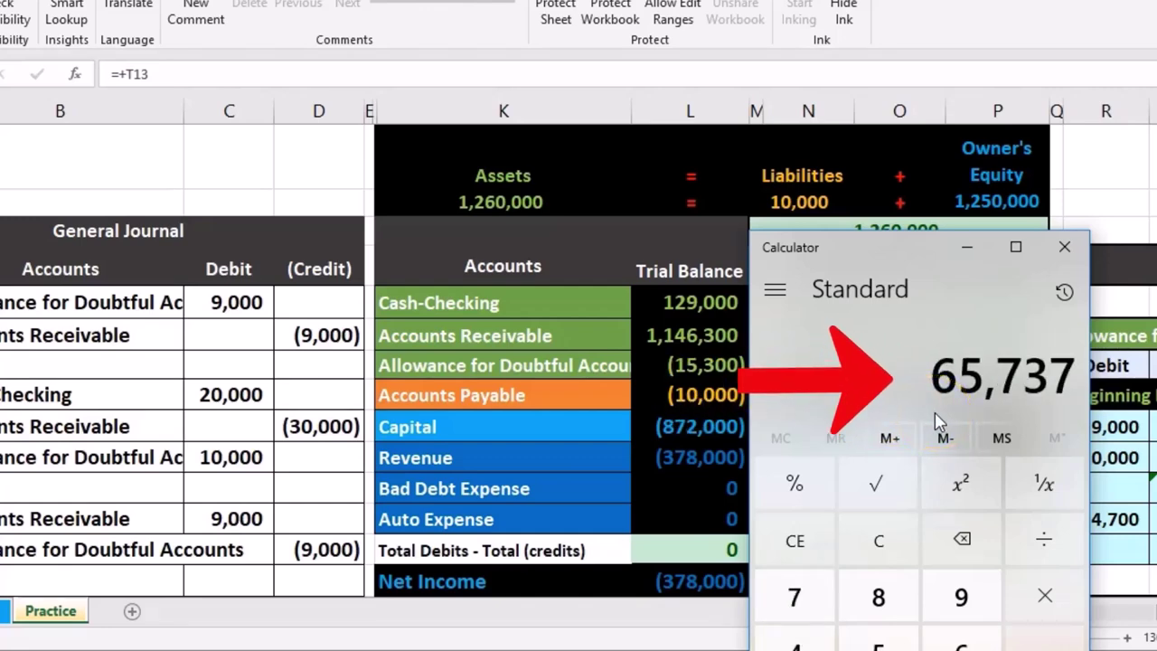
- Recalculate the needed adjustment as 50437 minus 15300 and keep the calculator clear of the trial balance
left_click(908, 546)
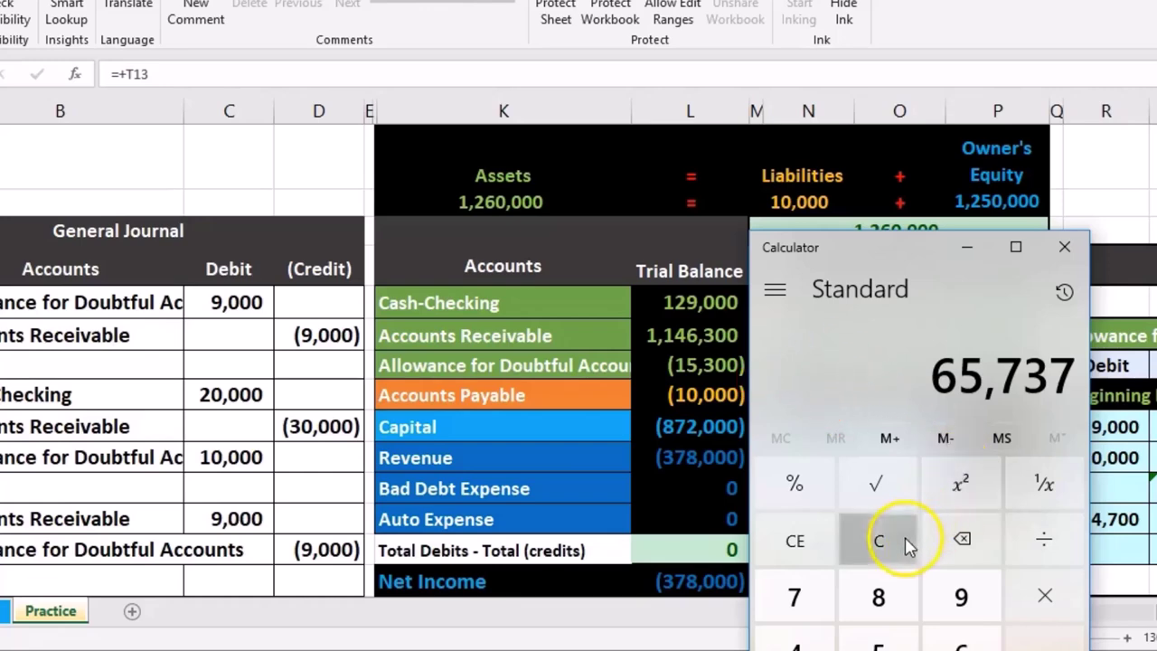
type("50437")
key("minus")
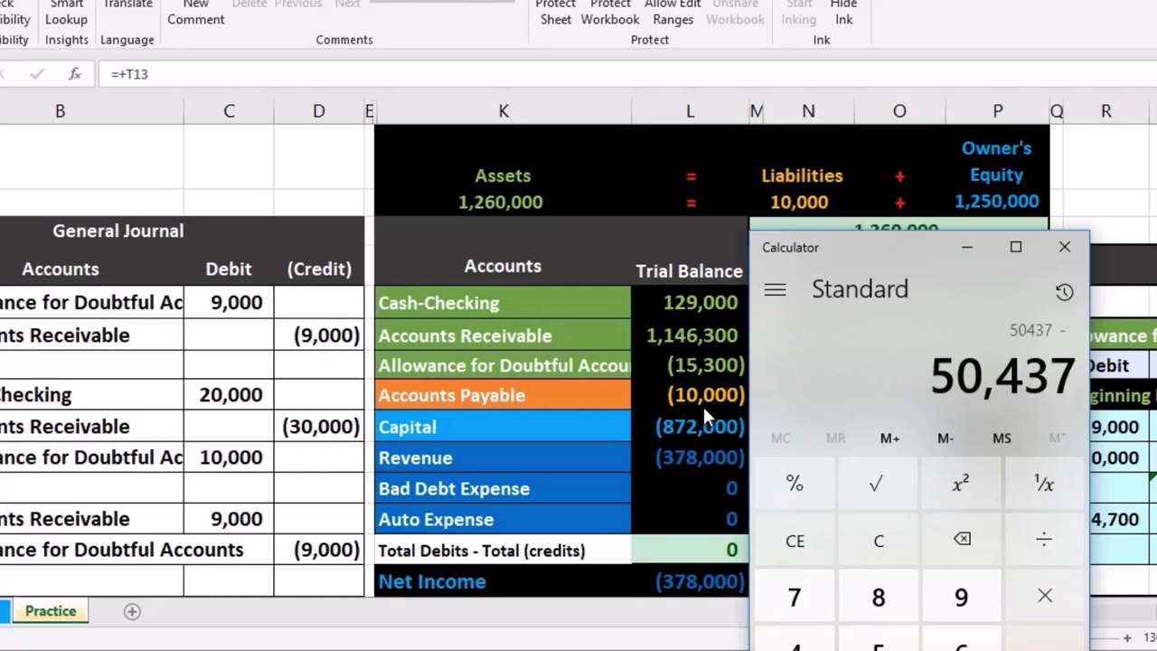
type("15300")
key("Return")
left_click(875, 276)
left_click_drag(874, 255, 891, 247)
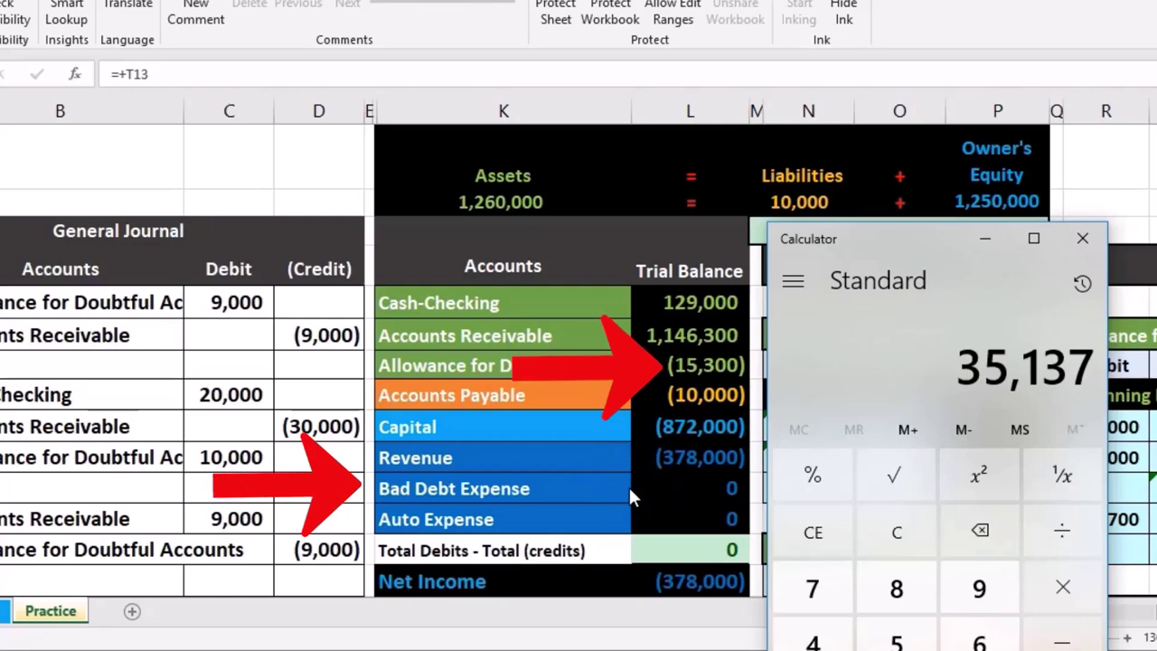
- Switch back to Excel and copy the Bad Debt Expense account name from K11 into B21 as values only
key("alt+Tab")
scroll(207, 406, "down", 3)
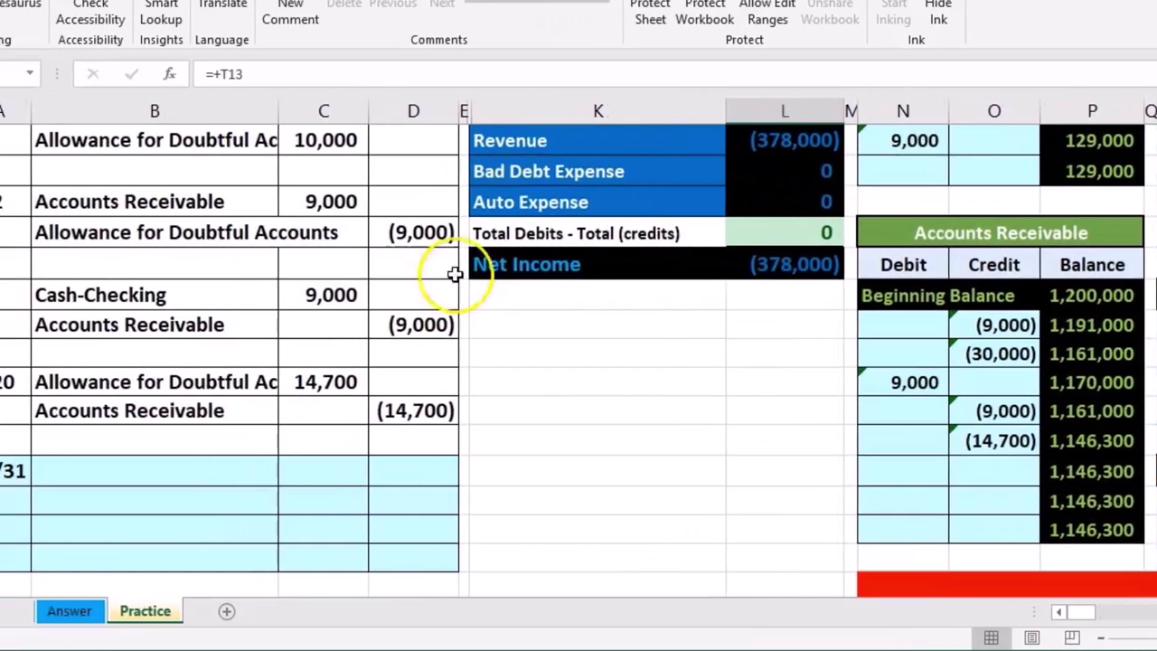
left_click(543, 171)
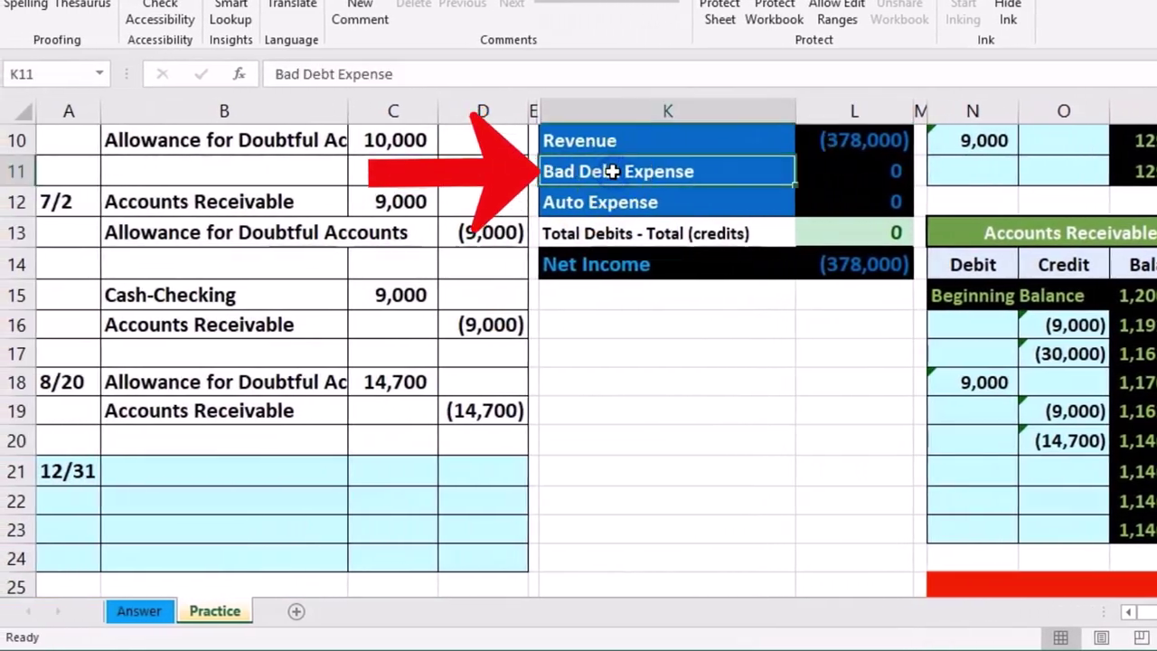
right_click(613, 171)
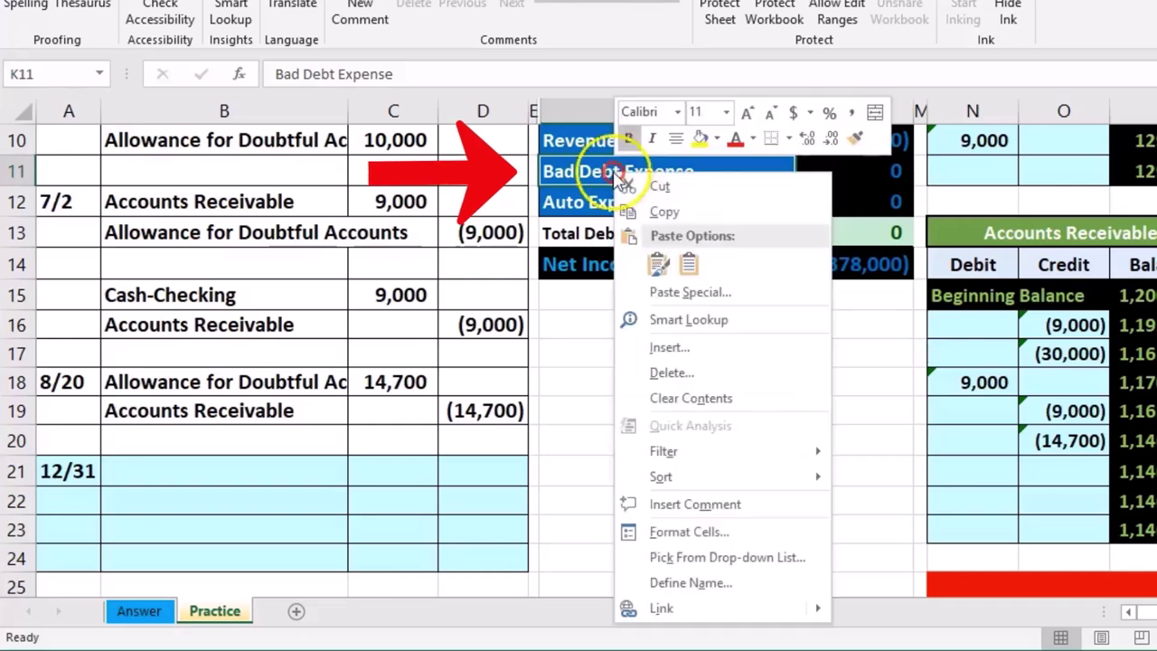
left_click(666, 209)
left_click(197, 469)
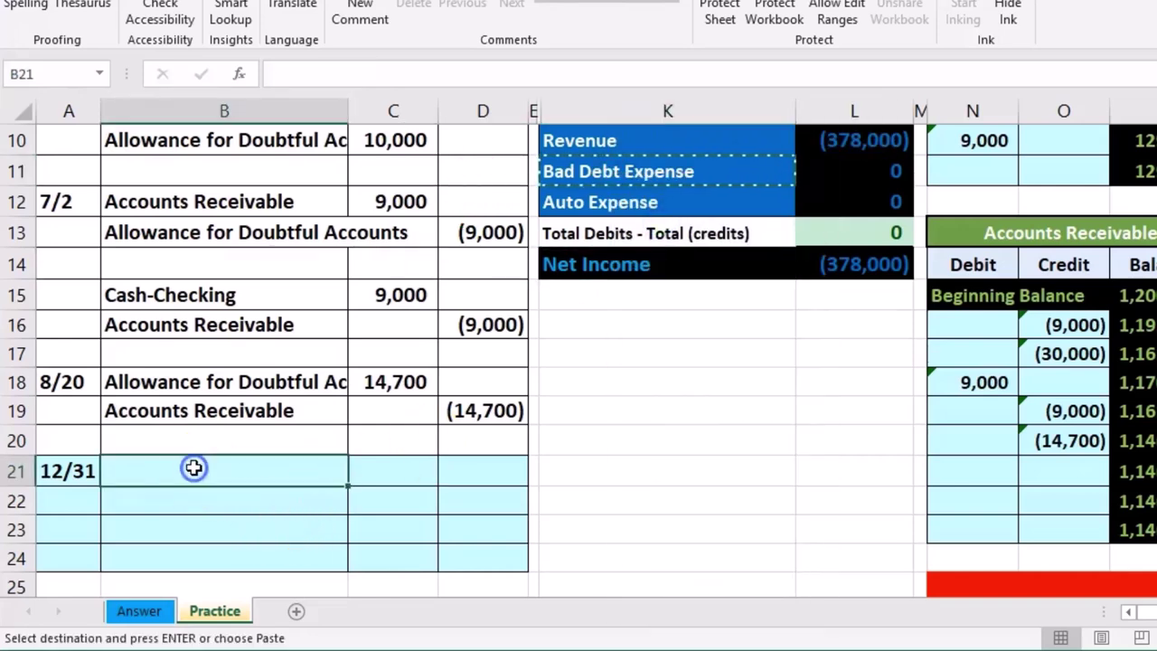
right_click(193, 467)
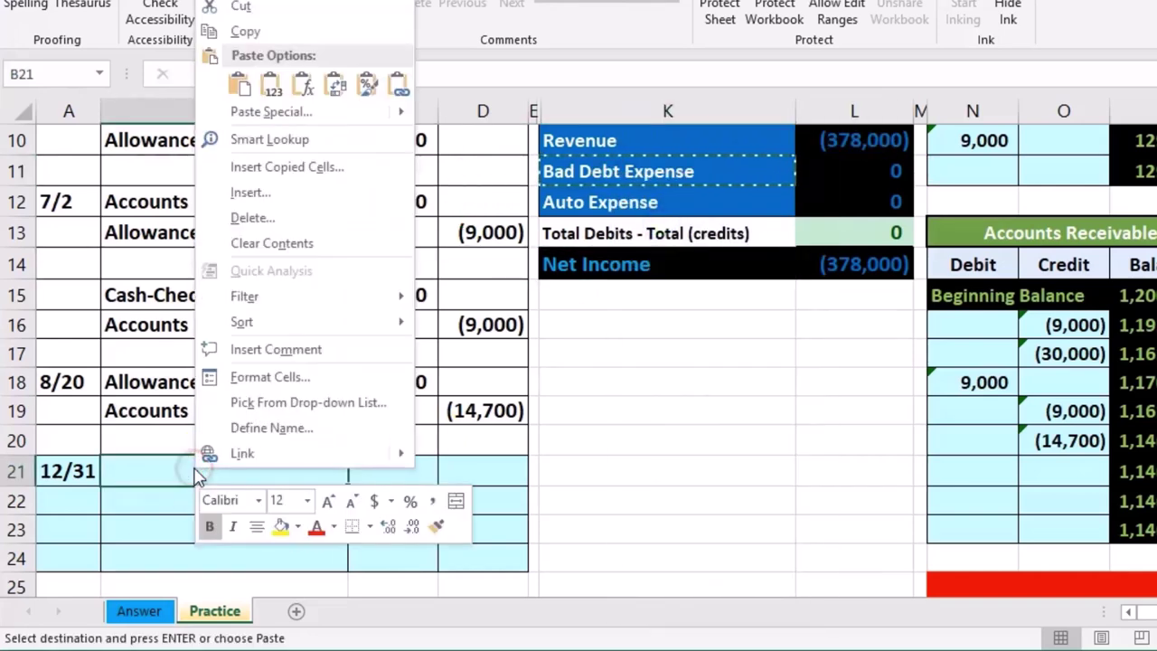
left_click(271, 86)
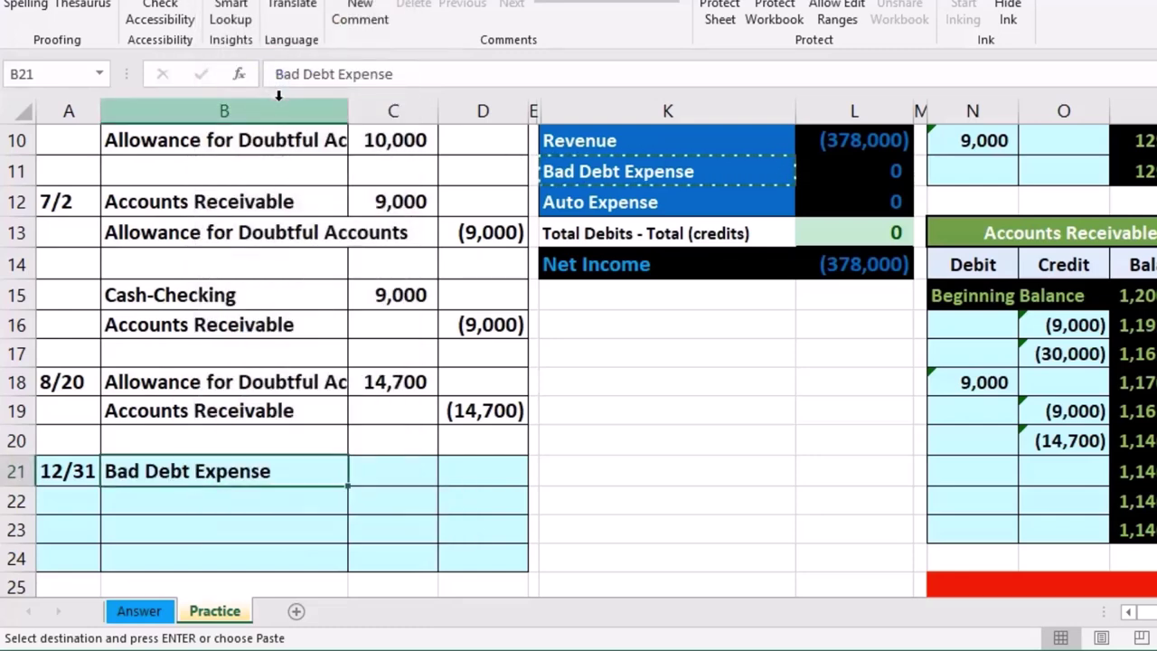
left_click(383, 467)
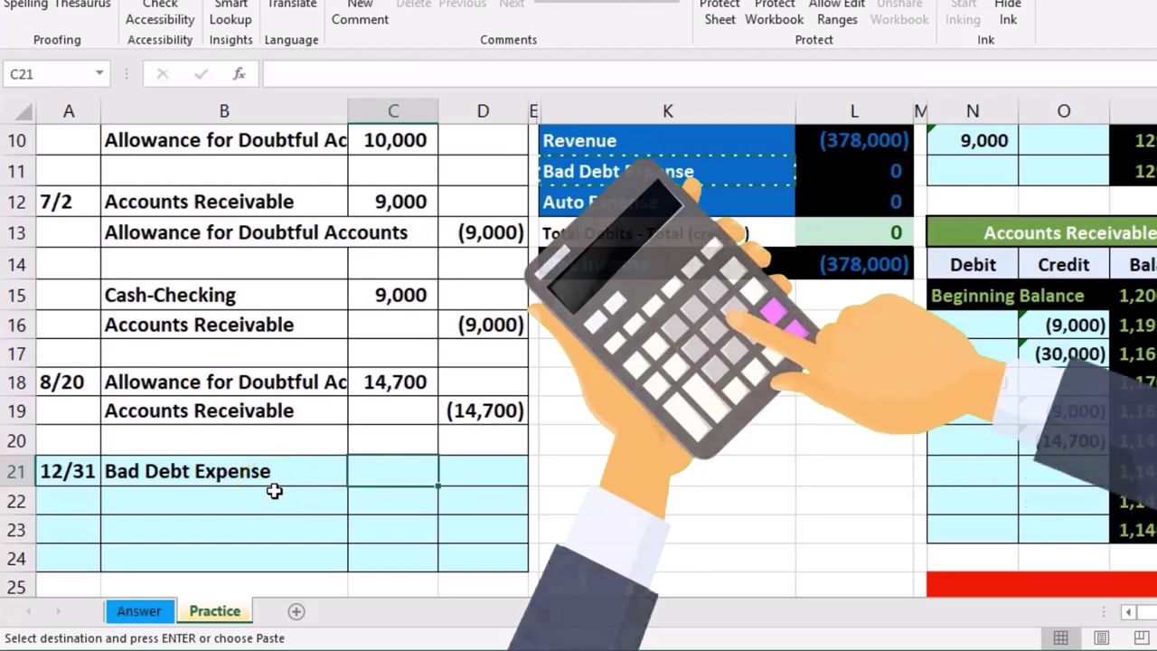
type("=")
scroll(274, 490, "up", 1)
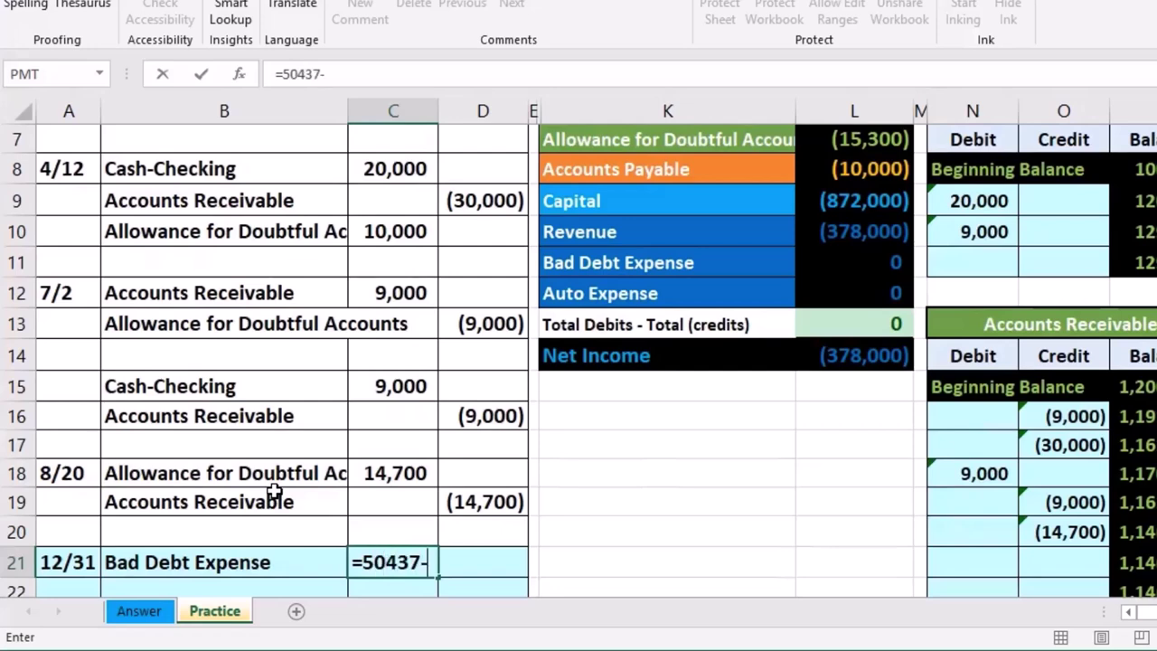
type("15300")
key("Return")
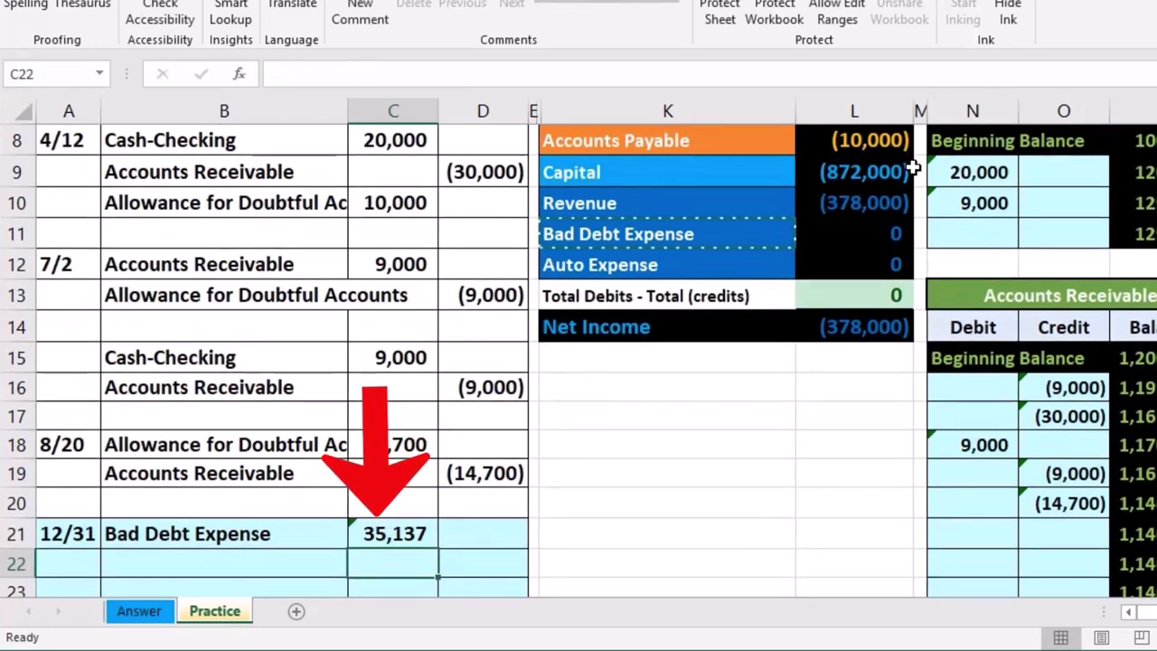
- In D22, enter the offsetting credit with the formula -C21
key("Right")
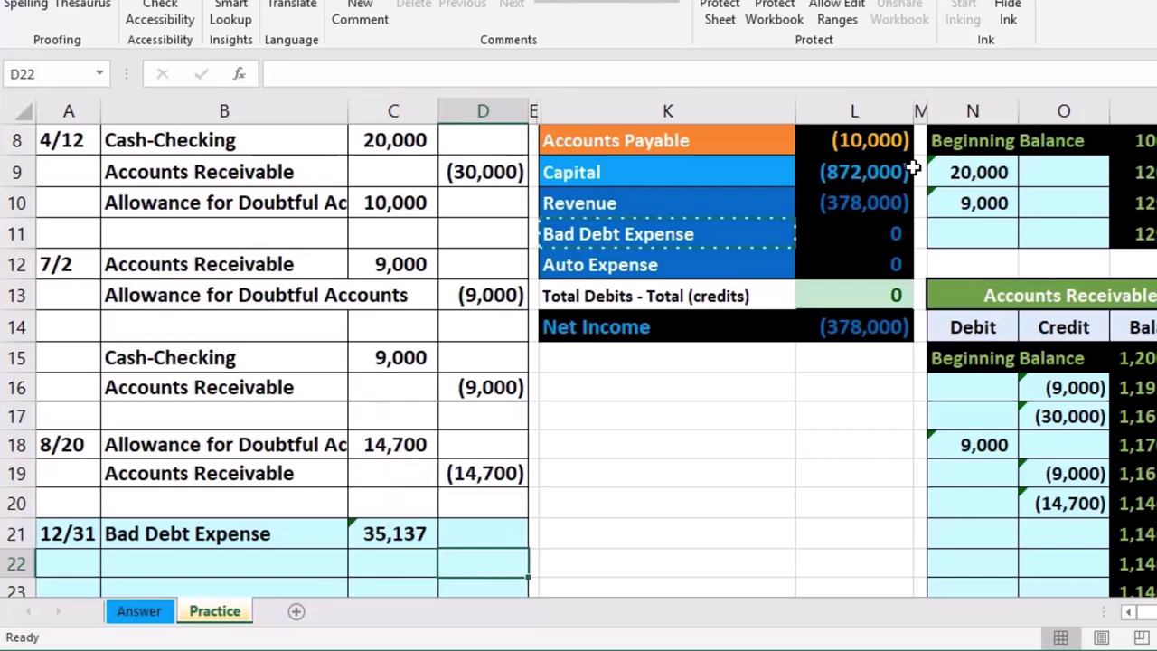
scroll(880, 383, "down", 1)
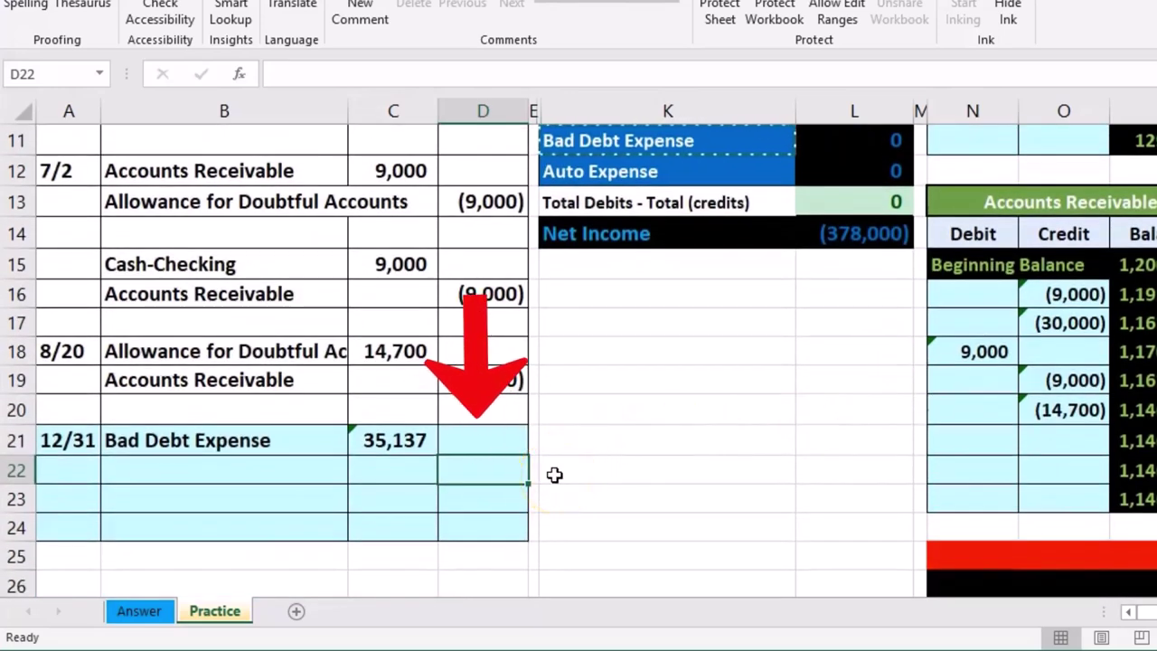
type("-")
left_click(398, 443)
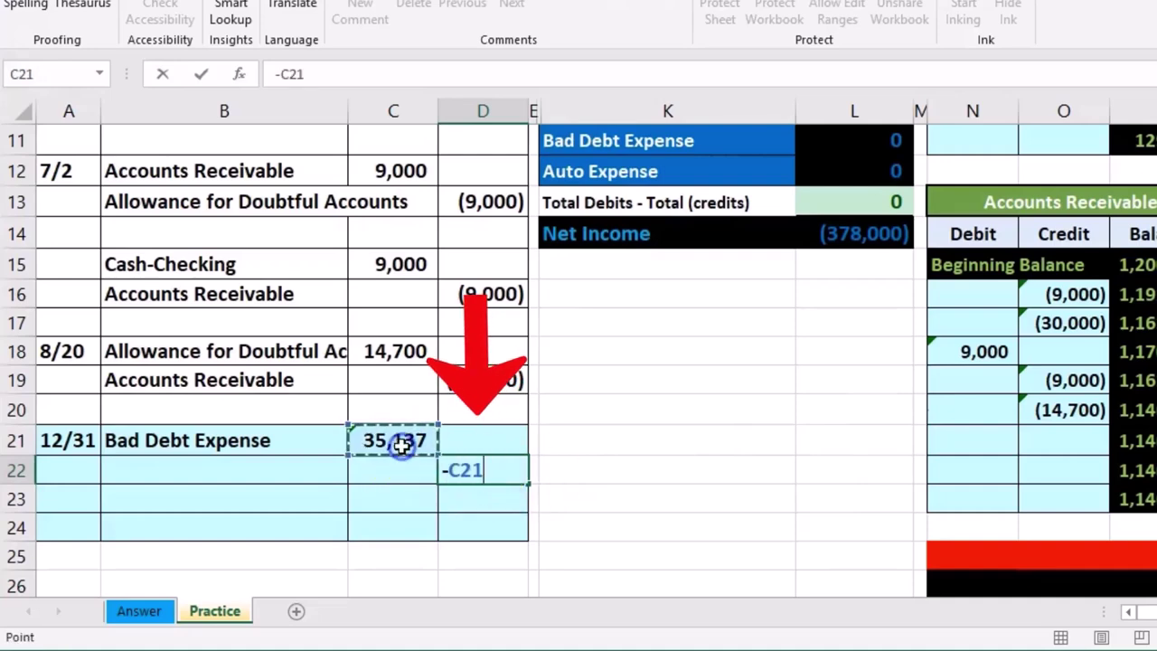
key("Return")
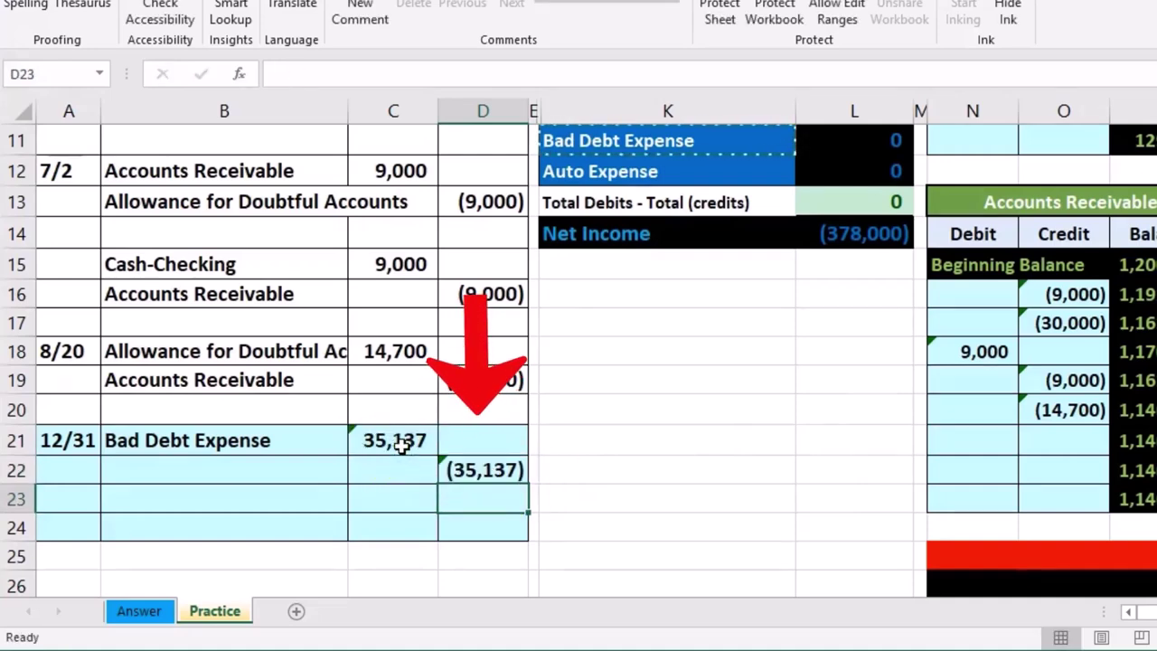
- Copy the Allowance for Doubtful Accounts name from K7 into B22 as values only, beside the 12/31 entry's credit
scroll(679, 494, "up", 2)
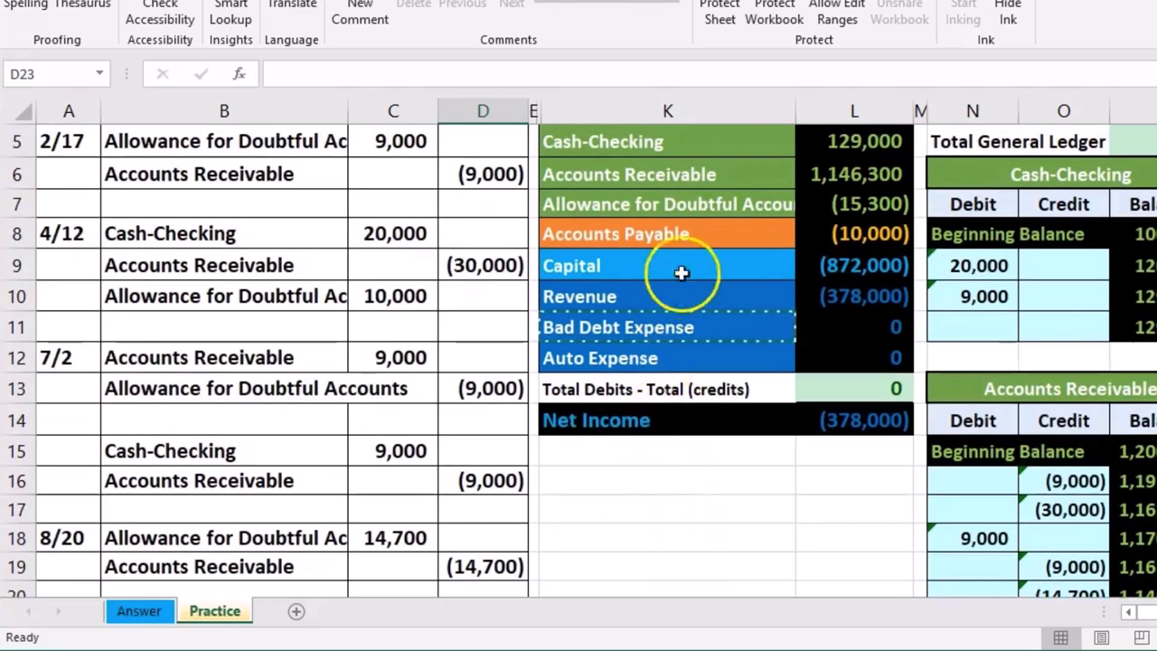
left_click(687, 207)
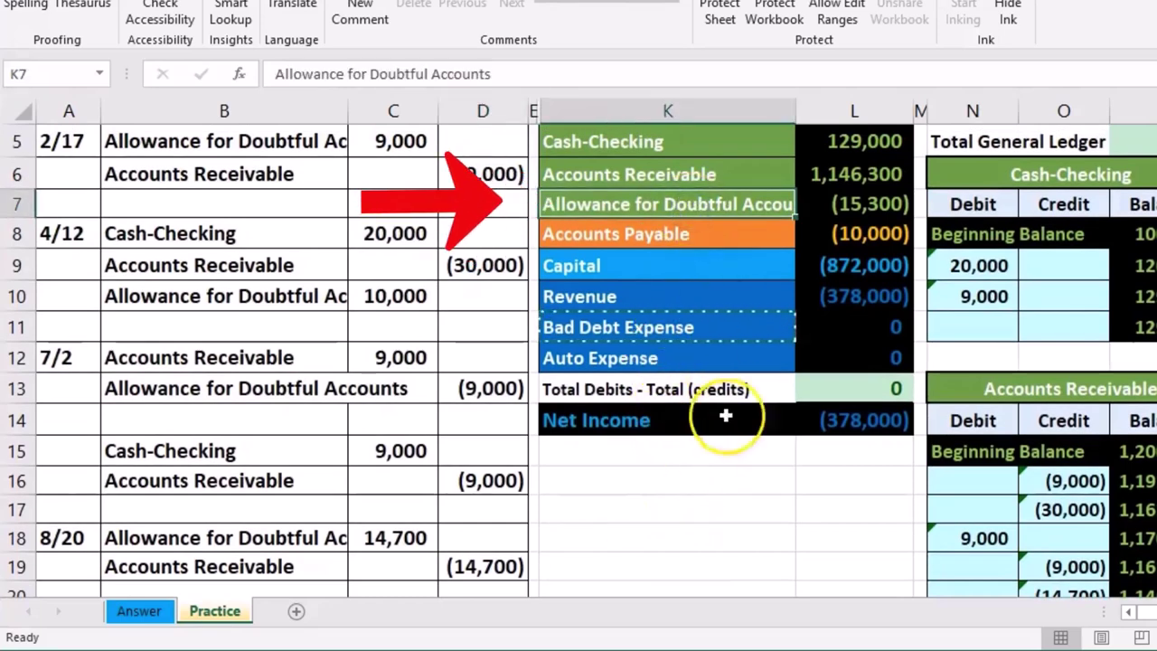
left_click(782, 217)
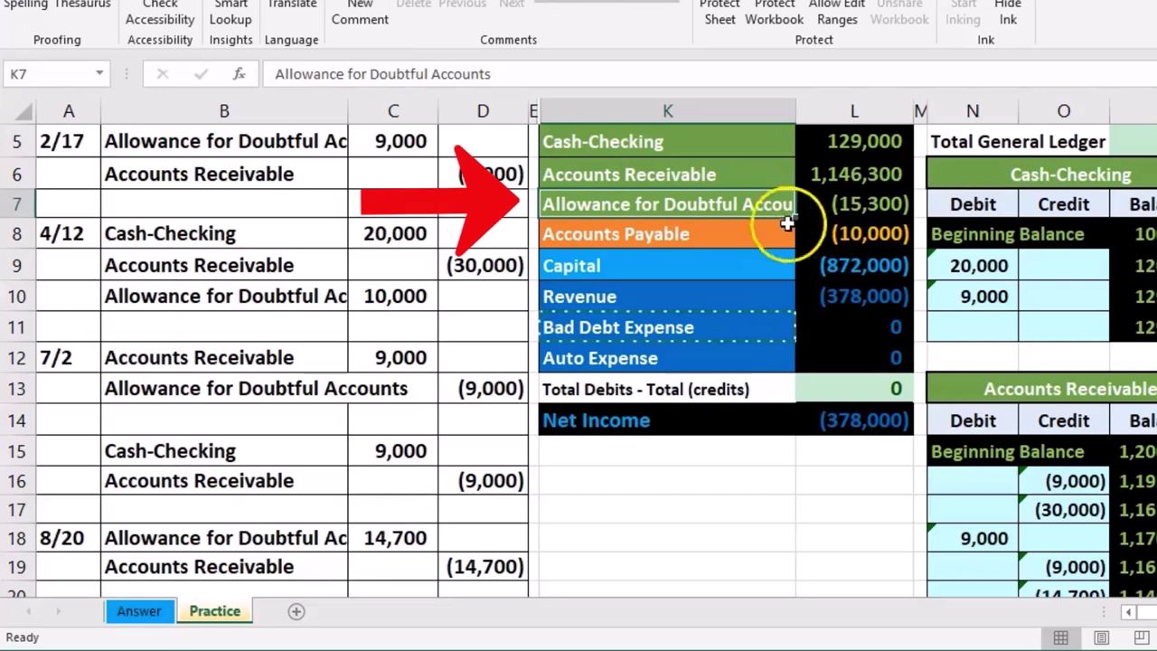
right_click(726, 201)
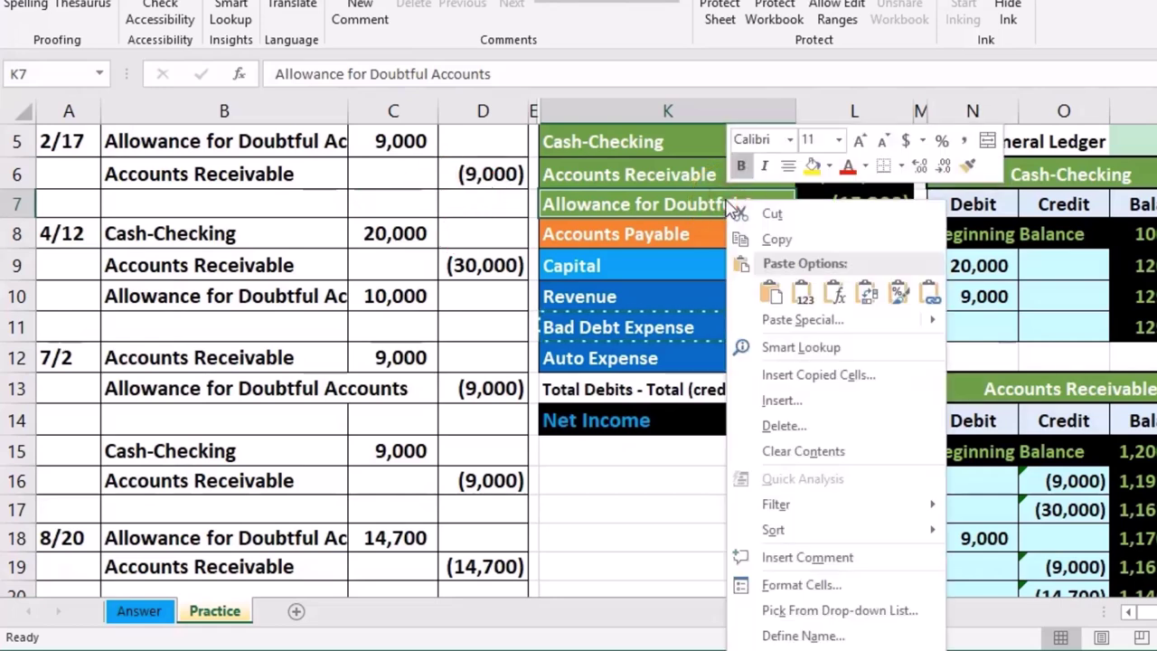
left_click(745, 239)
scroll(222, 420, "down", 2)
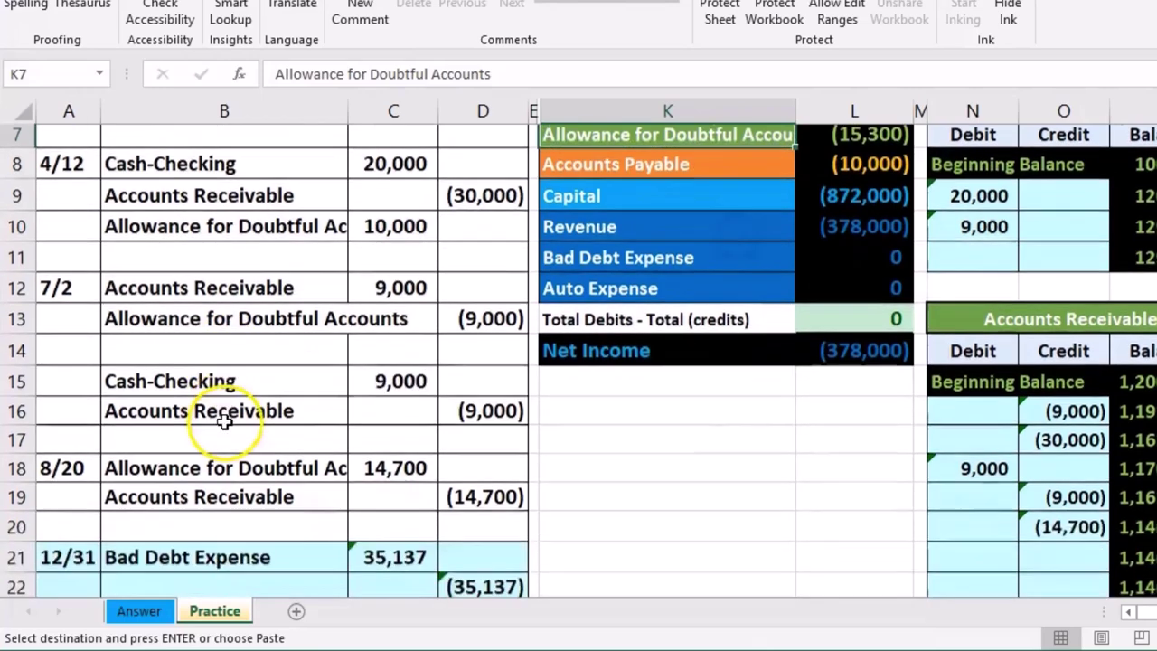
left_click(176, 467)
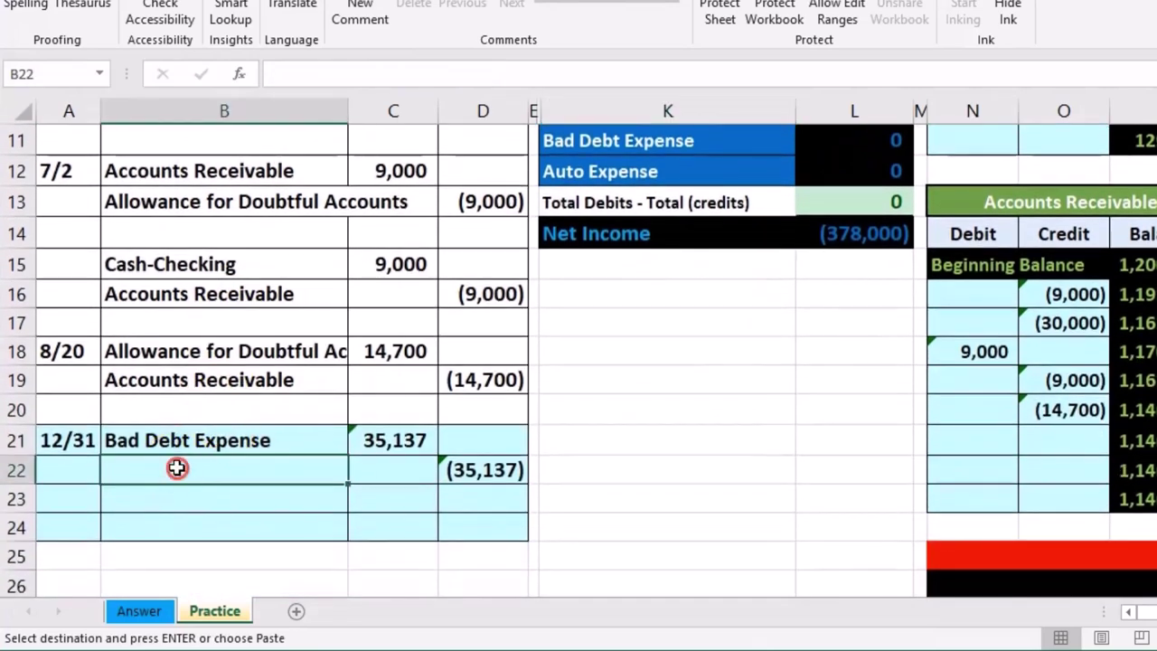
right_click(176, 467)
left_click(232, 84)
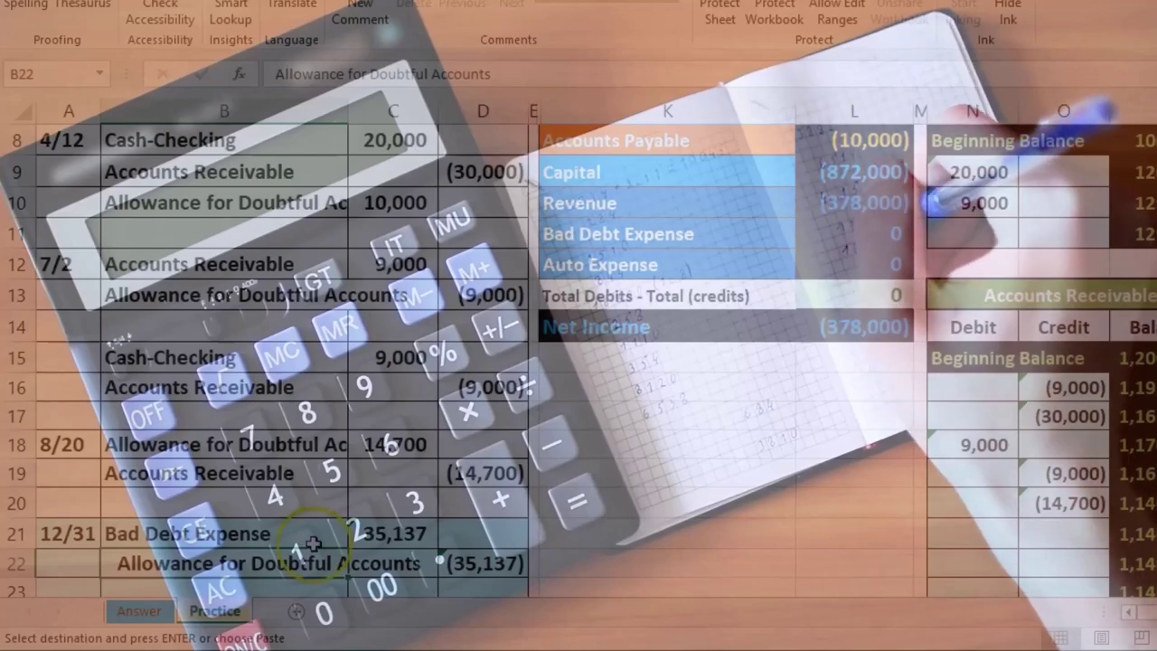
- Post the 12/31 Bad Debt Expense debit to cell Z9 of its general ledger account by linking to journal cell C21
scroll(728, 512, "up", 2)
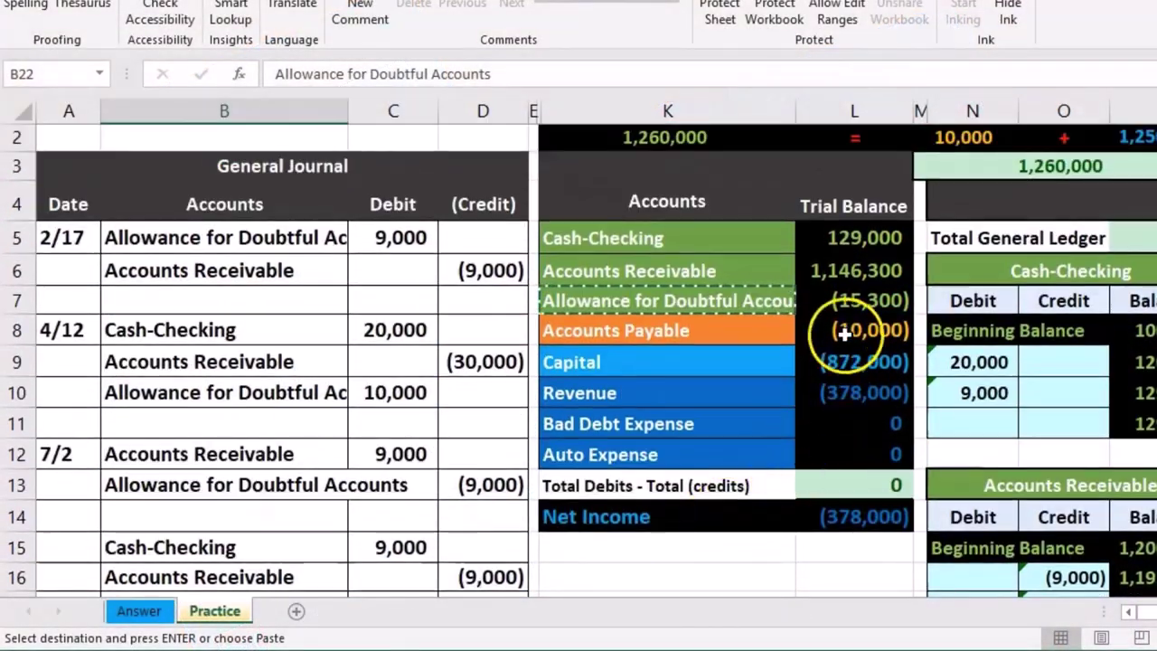
left_click(854, 300)
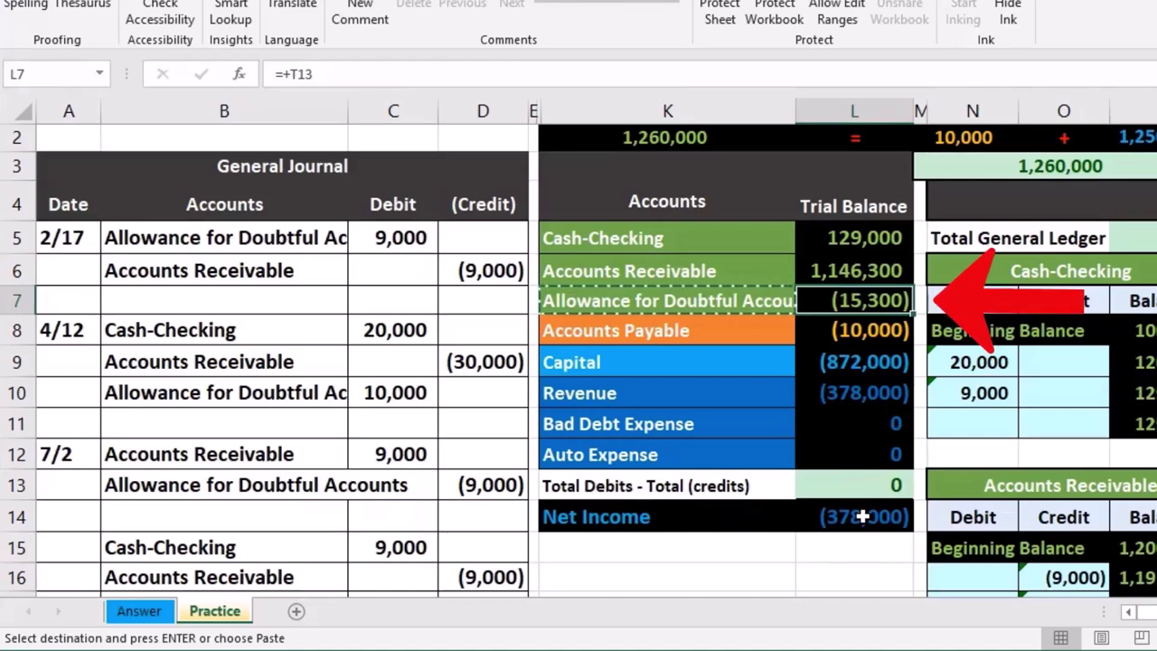
scroll(863, 516, "down", 2)
left_click_drag(272, 533, 390, 533)
left_click_drag(589, 232, 813, 236)
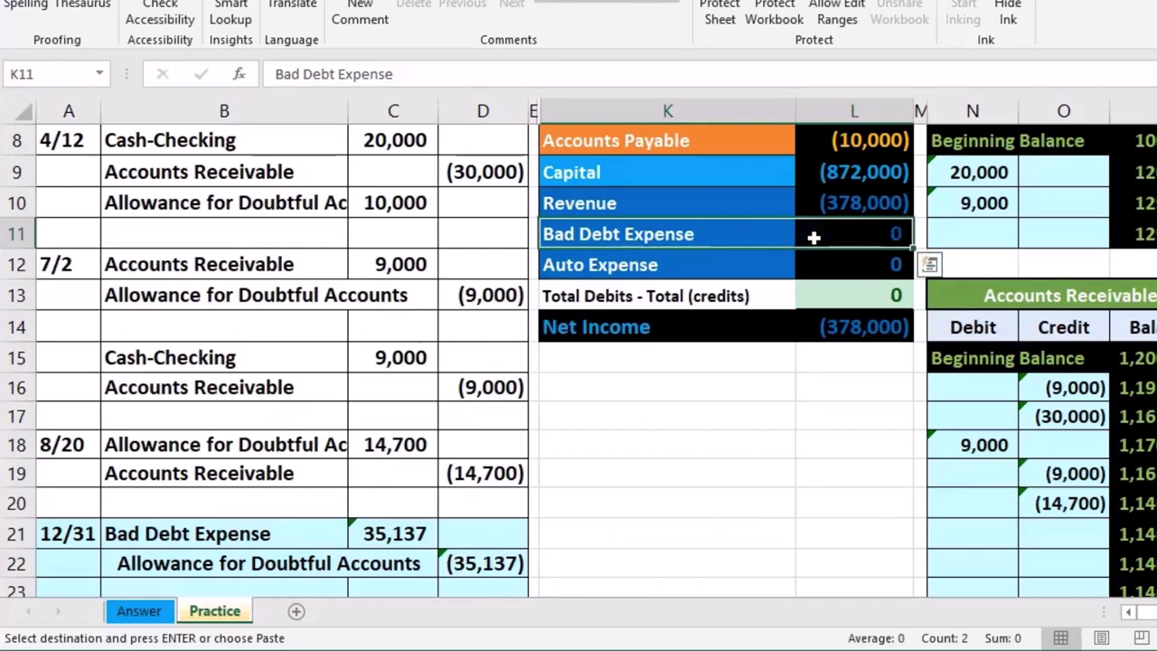
key("Right")
key("Right")
key("Right")
key("Right")
key("Right")
key("Right")
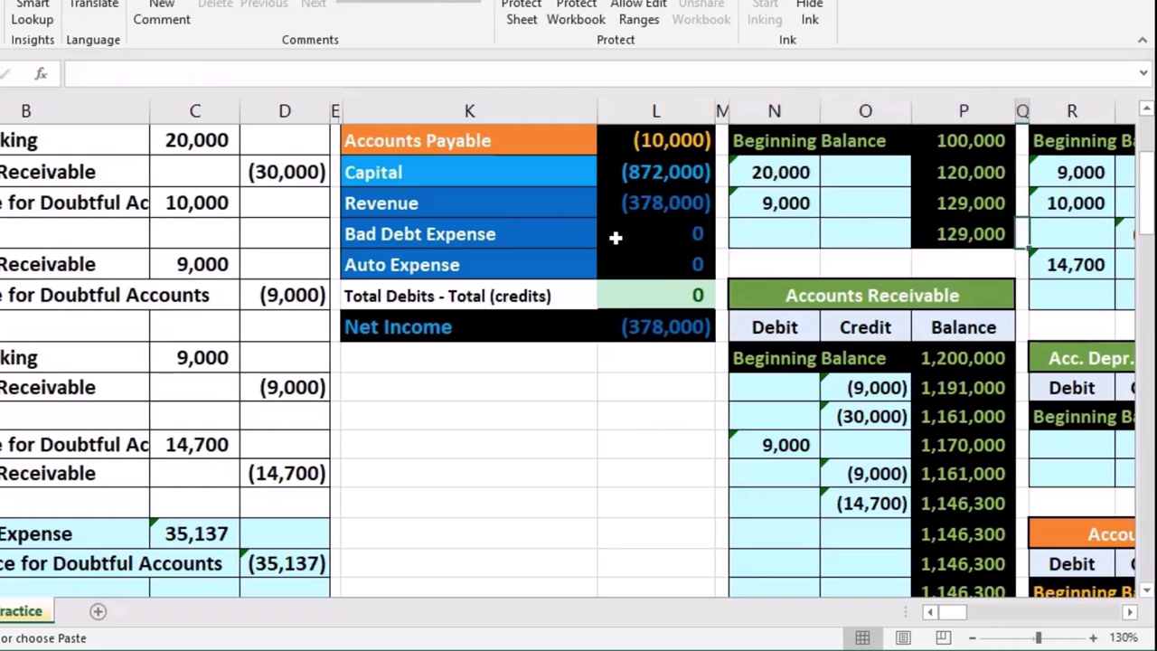
key("Right")
key("Right")
key("Up")
key("Up")
key("Up")
key("Up")
key("Up")
key("Up")
key("Right")
key("Right")
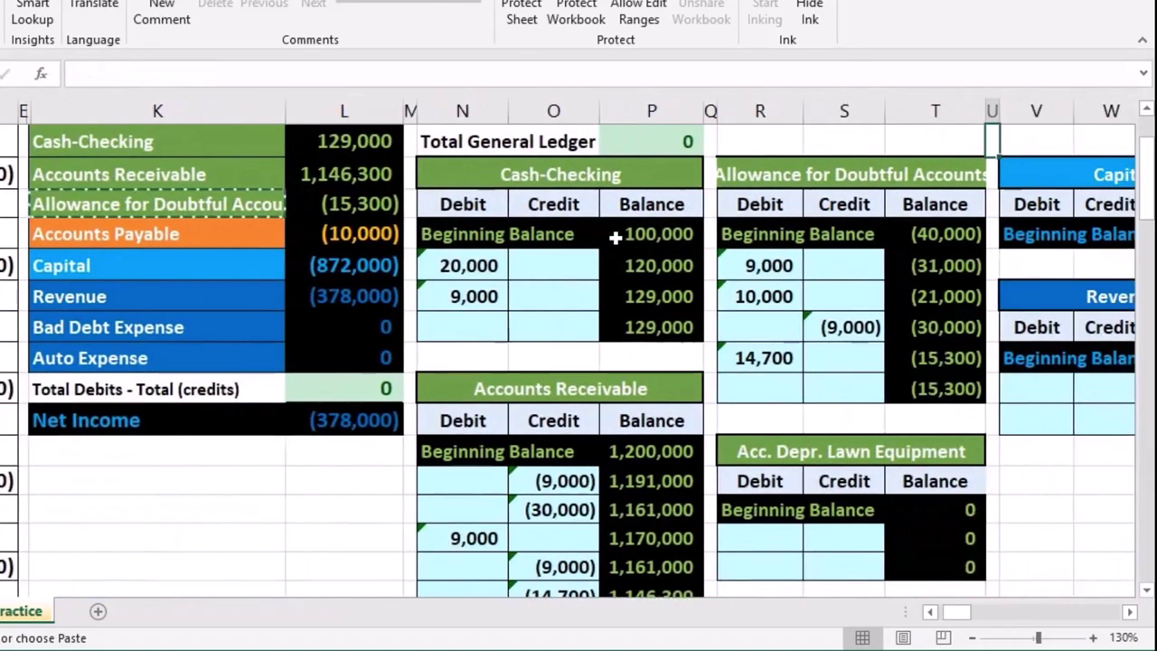
key("Right")
key("Right")
key("Right")
key("Right")
key("Right")
key("Right")
key("Right")
key("Right")
key("Right")
key("Right")
key("Left")
key("Left")
key("Left")
key("Left")
key("Left")
key("Down")
key("Down")
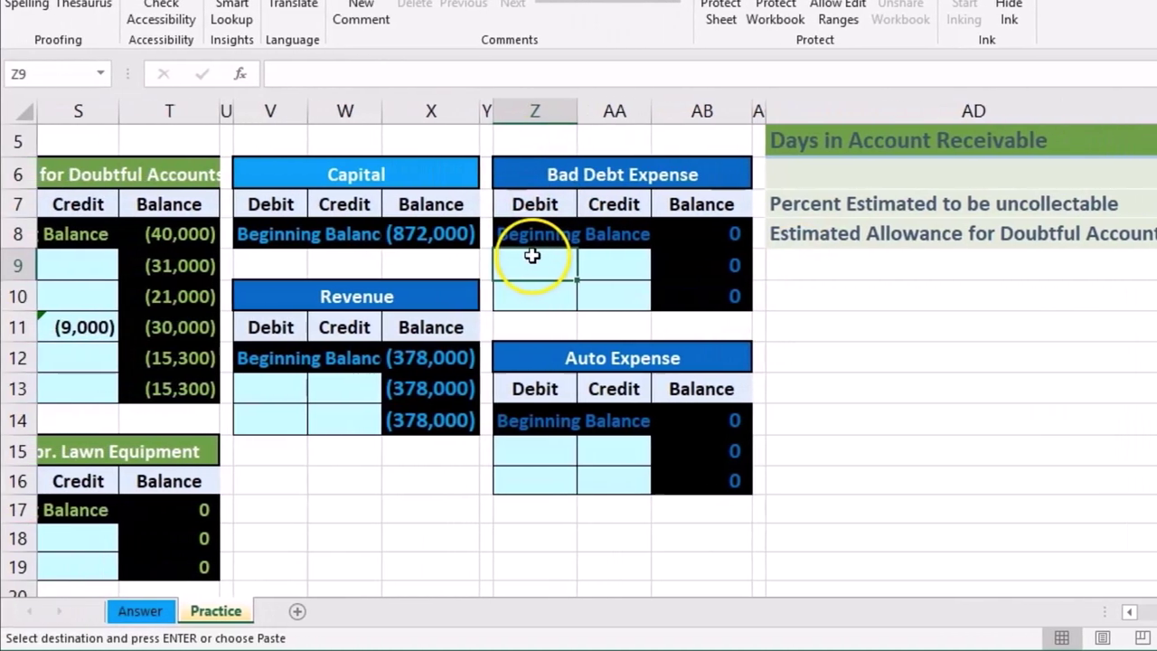
type("=")
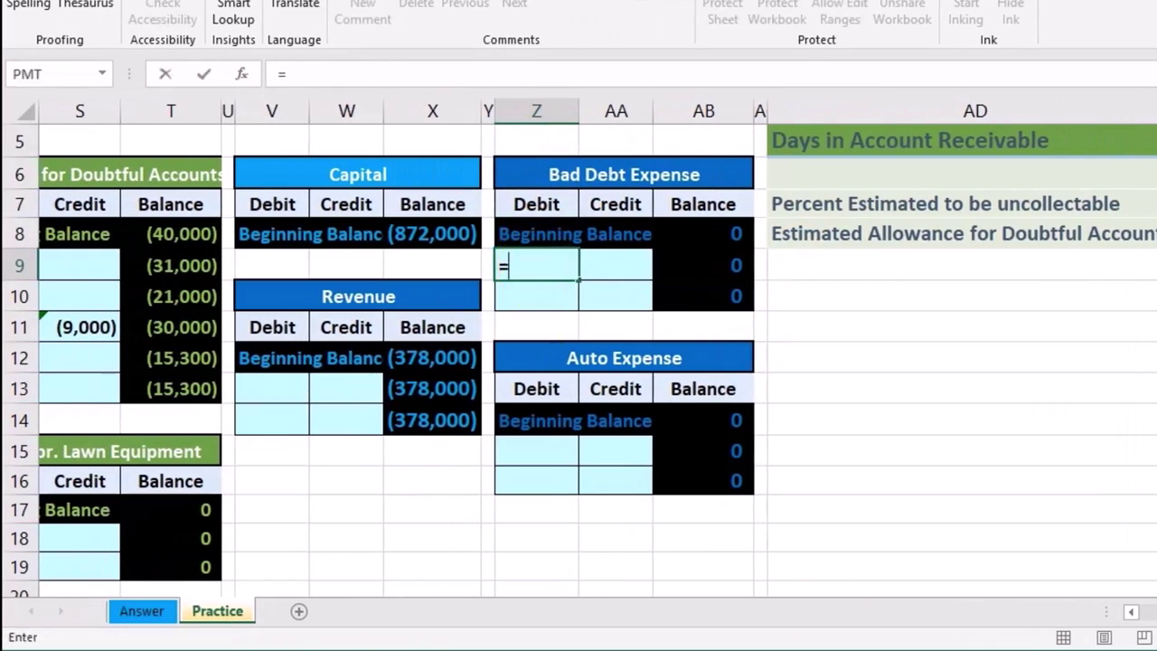
scroll(661, 529, "left", 8)
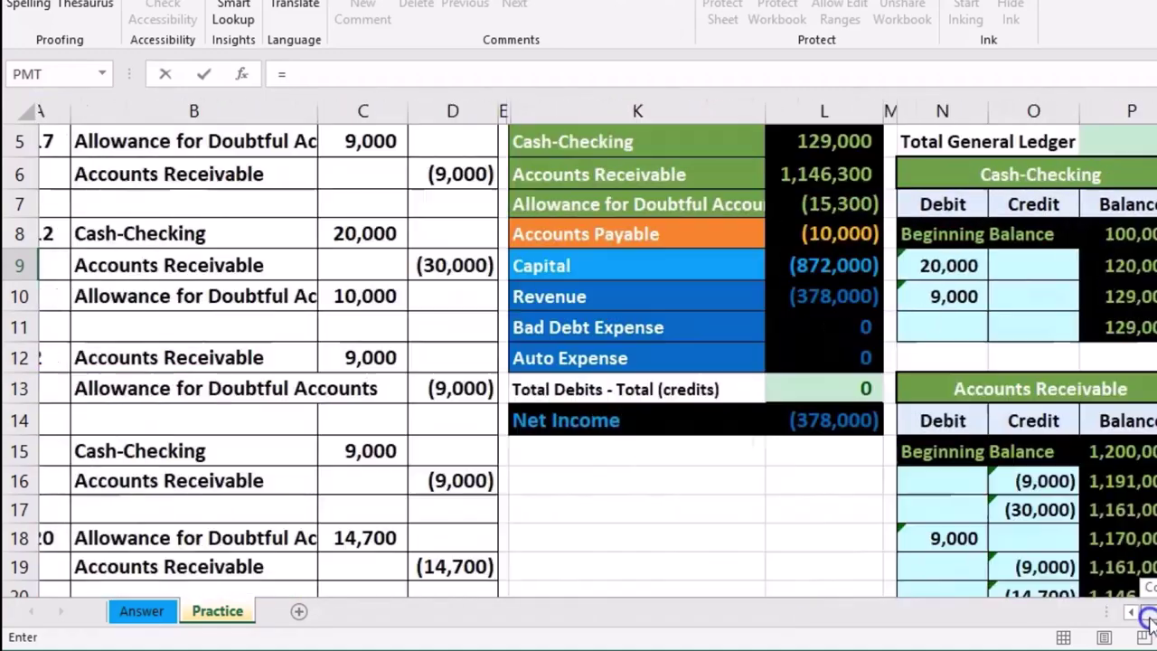
scroll(635, 524, "down", 2)
left_click(325, 445)
key("Return")
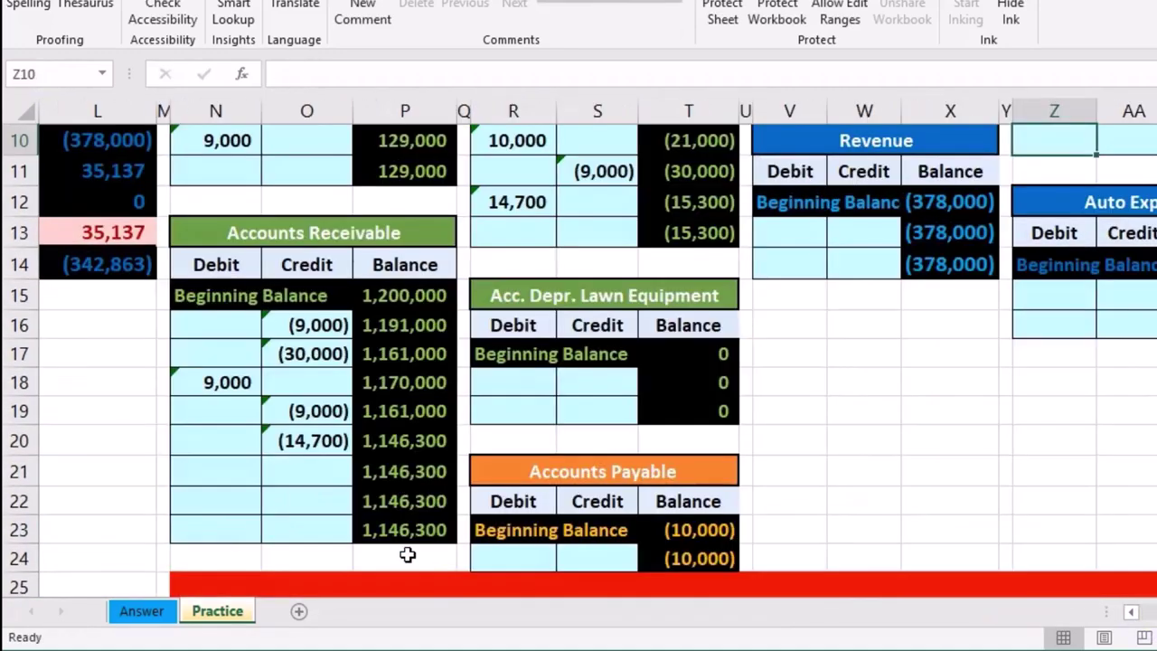
- Examine the Bad Debt Expense ledger balance and the trial balance's Total Debits - Total (credits) check in L13
scroll(407, 551, "up", 2)
scroll(400, 578, "right", 2)
key("Down")
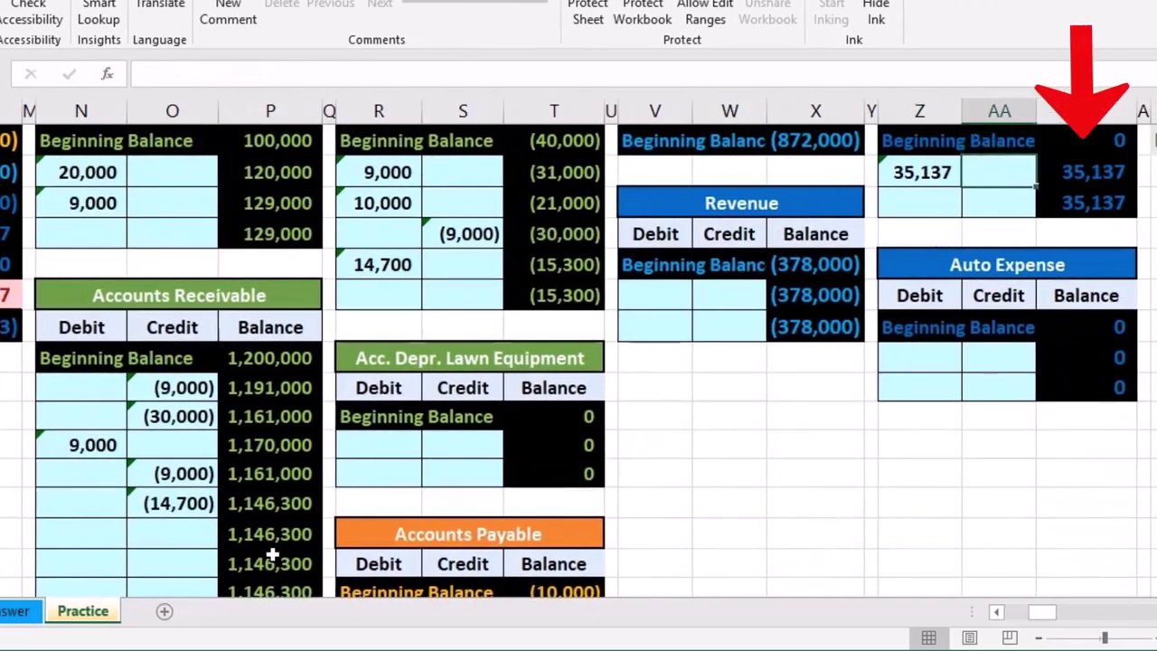
key("Right")
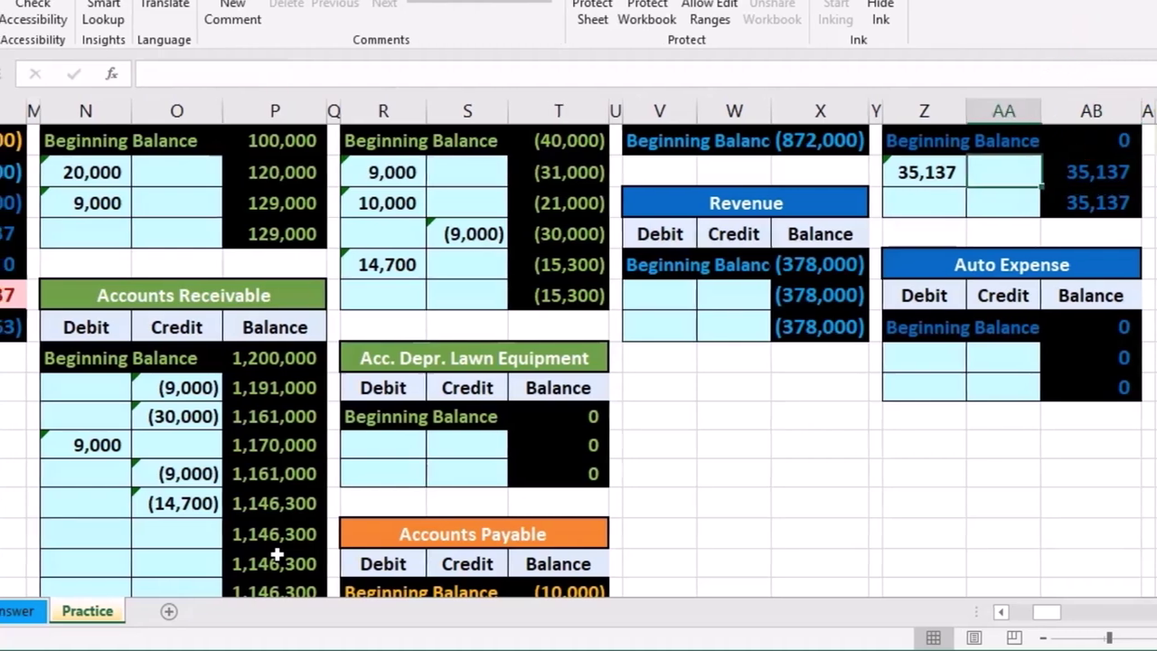
key("Left")
key("Left")
key("Left")
key("Left")
key("Left")
key("Left")
key("Left")
key("Left")
key("Left")
key("Left")
key("Left")
key("Left")
key("Left")
key("Left")
key("Left")
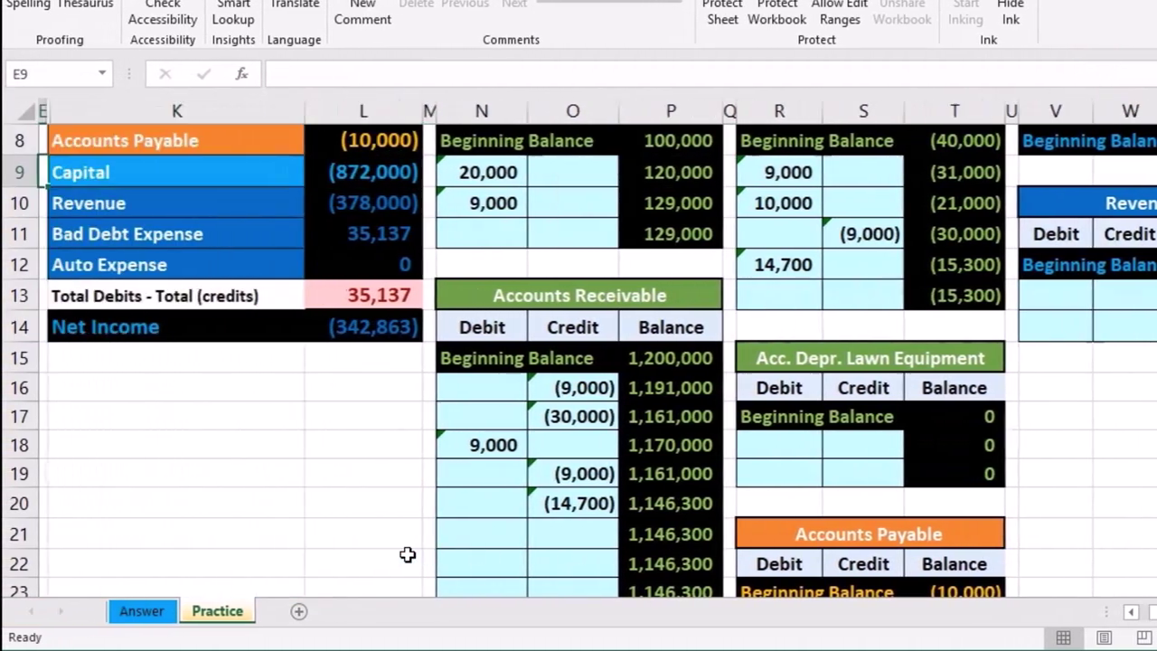
key("Right")
key("Right")
key("Down")
key("Down")
key("Down")
key("Down")
key("Down")
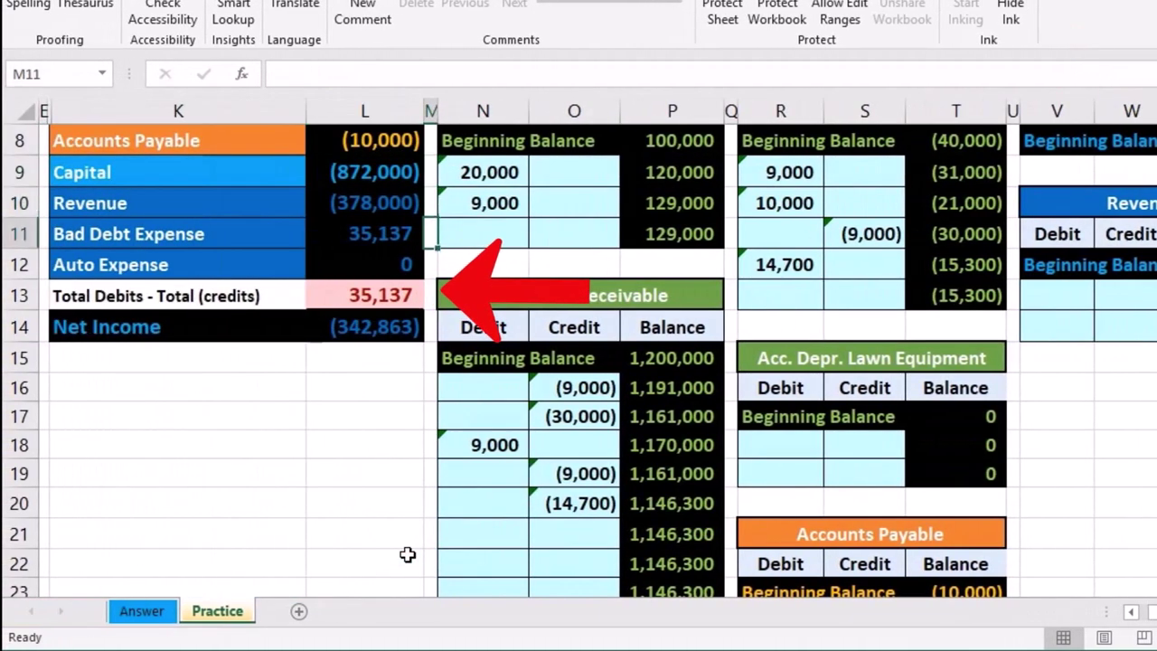
key("Left")
key("Up")
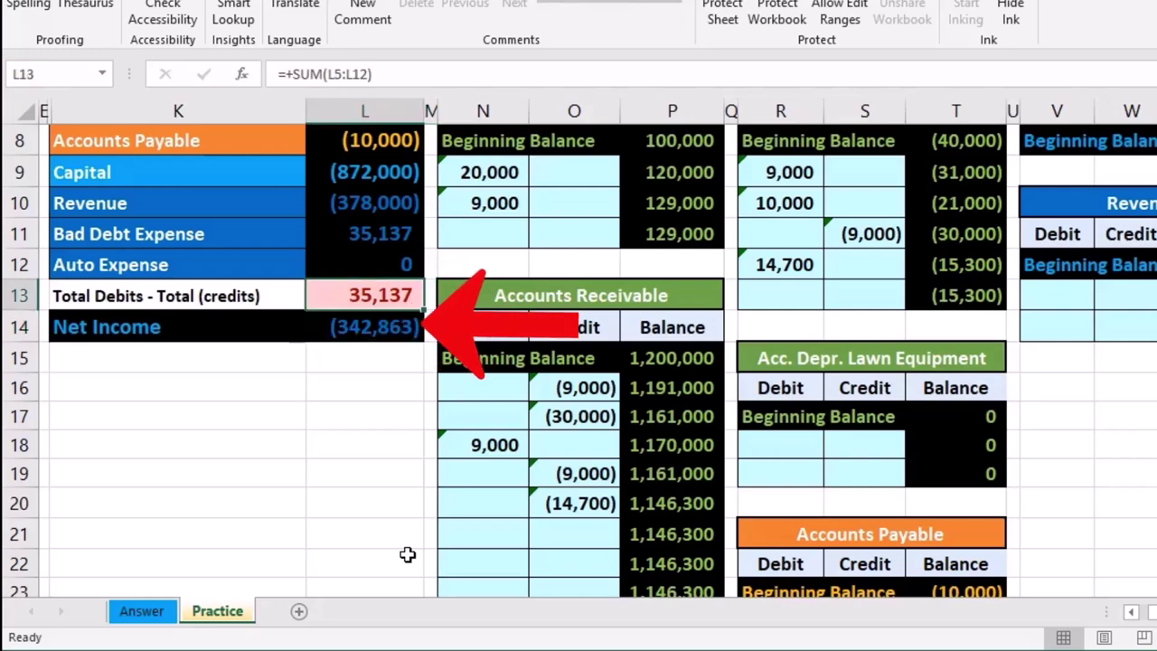
- Post the 12/31 credit to the Allowance for Doubtful Accounts ledger in S13 with the formula =D22
key("Left")
key("Left")
key("Left")
key("Left")
key("Left")
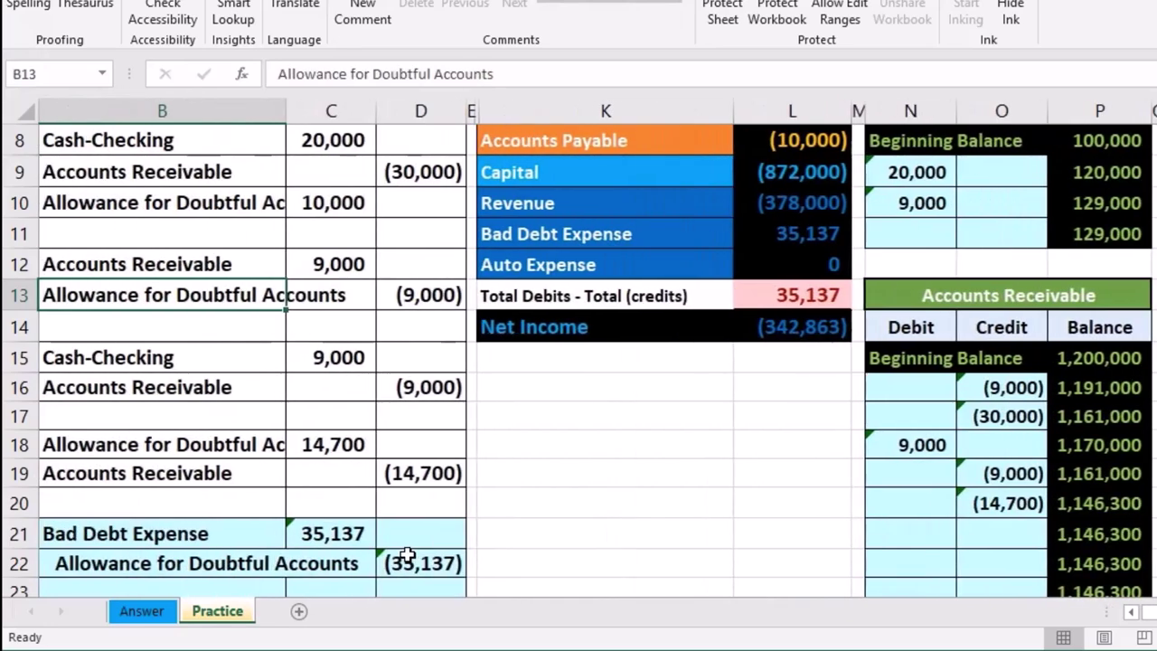
left_click_drag(145, 568, 398, 567)
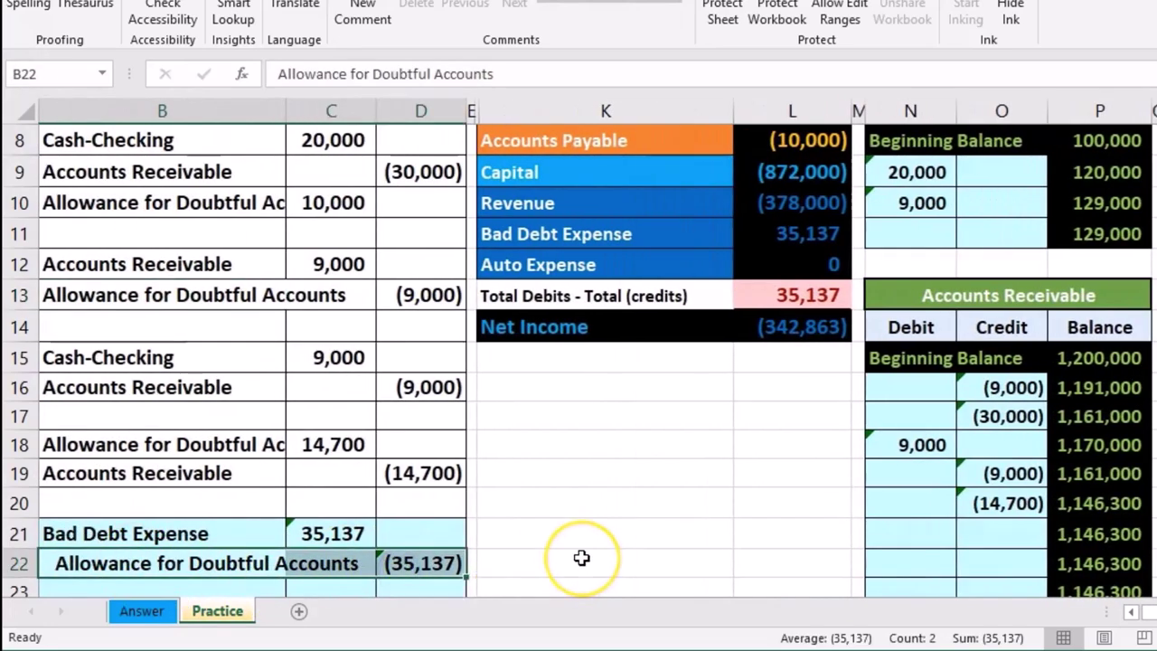
scroll(581, 558, "up", 3)
left_click_drag(527, 364, 769, 371)
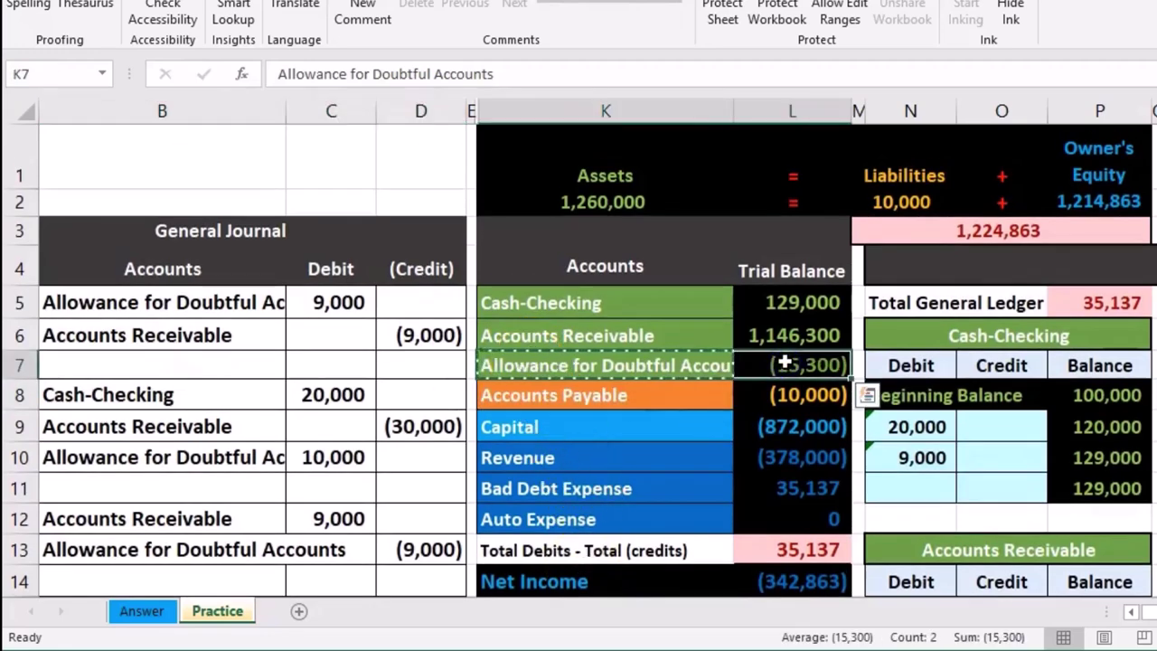
key("Right")
key("Right")
key("Right")
key("Right")
key("Right")
key("Right")
key("Right")
key("Right")
key("Right")
key("Right")
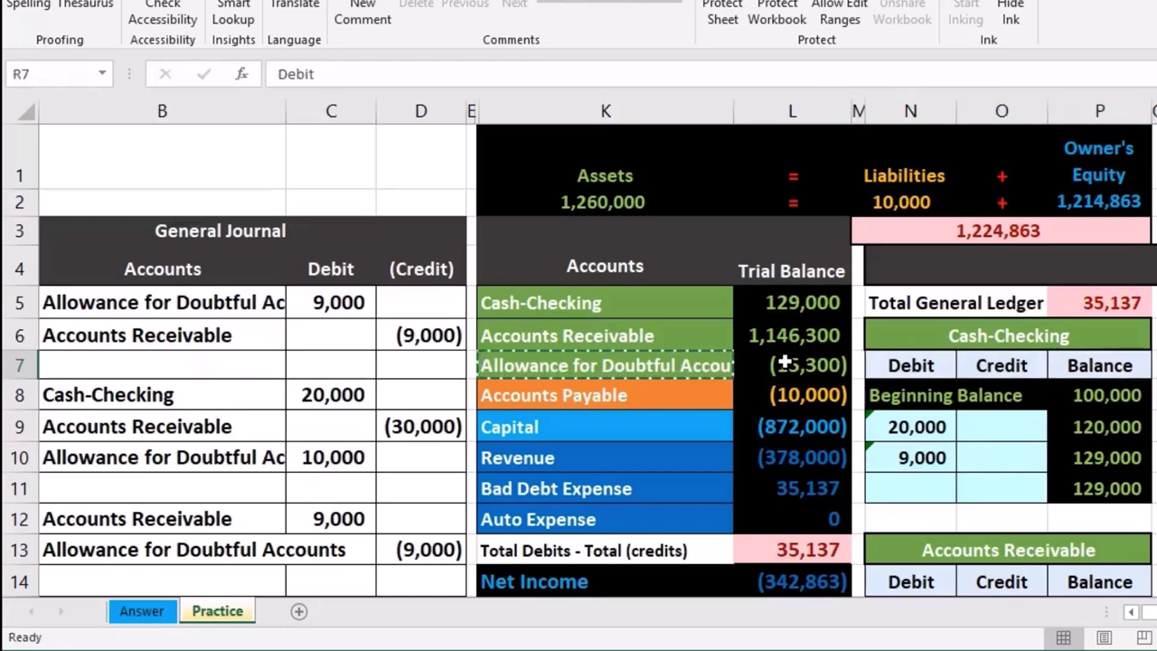
key("Right")
key("Right")
key("Right")
key("Right")
key("Right")
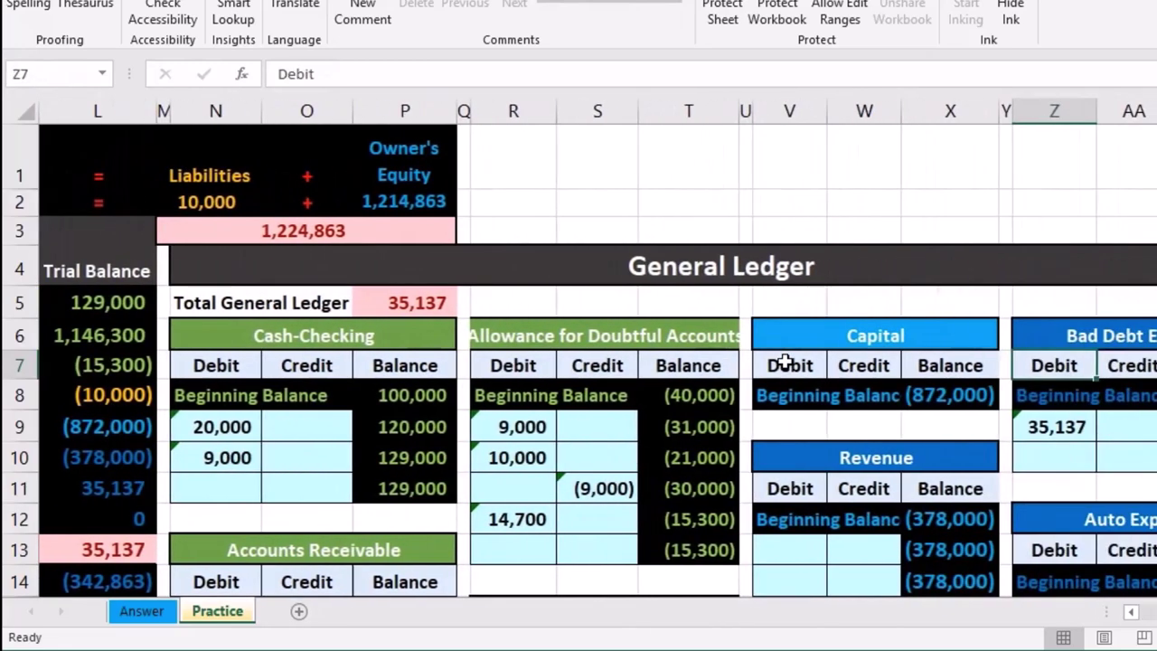
left_click(603, 543)
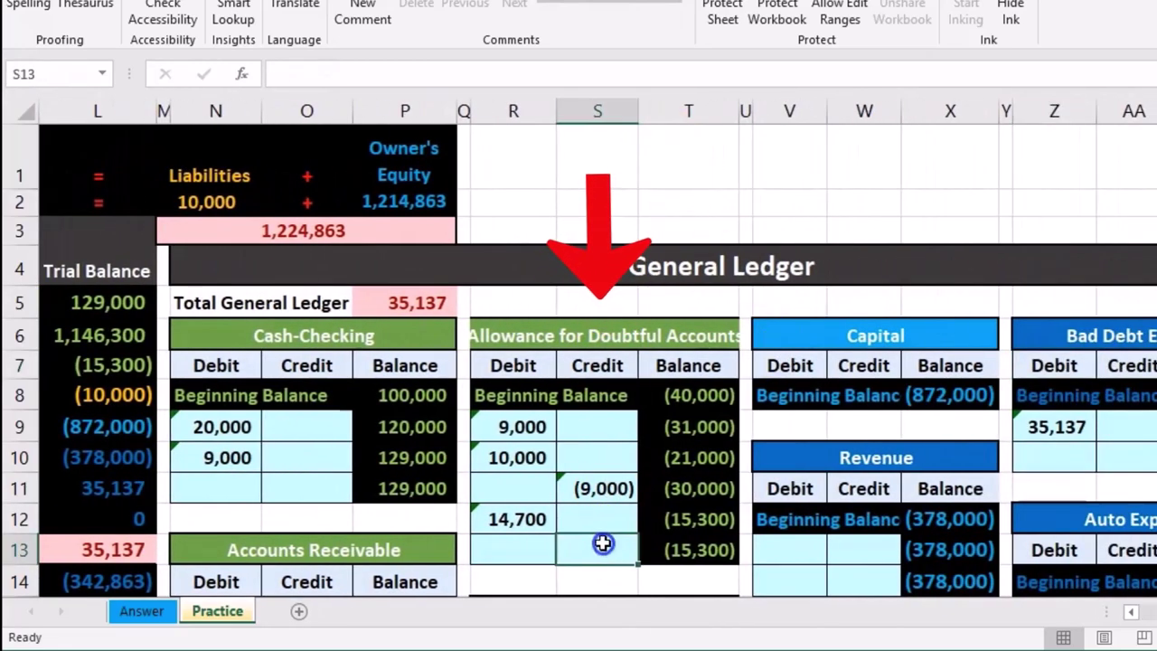
scroll(602, 543, "down", 1)
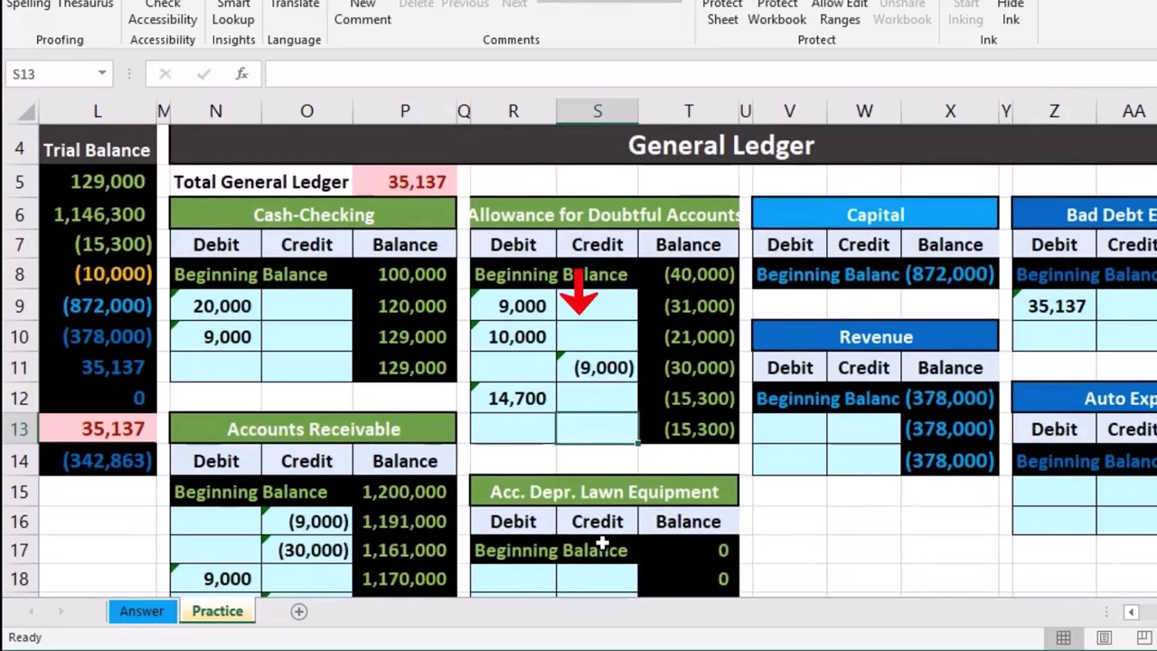
type("=")
key("Left")
key("Left")
key("Left")
key("Left")
key("Left")
key("Left")
key("Left")
key("Left")
key("Left")
key("Left")
key("Left")
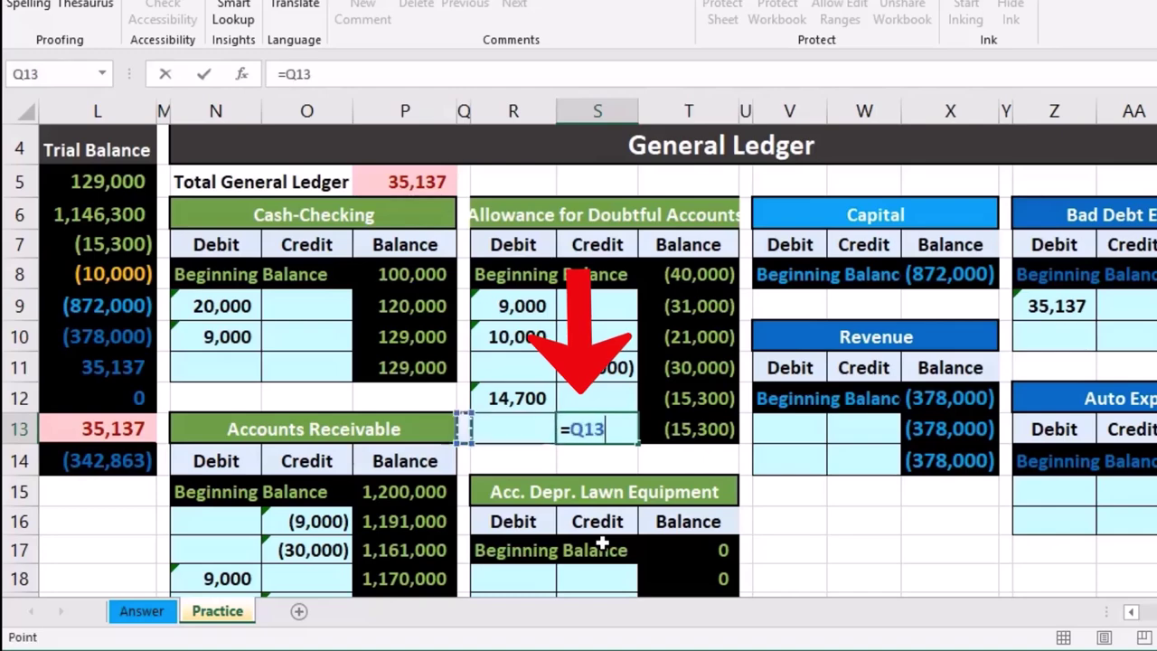
key("Left")
key("Left")
key("Down")
key("Down")
key("Down")
key("Down")
key("Down")
key("Down")
key("Down")
key("Down")
key("Down")
key("Down")
key("Down")
key("Down")
key("Right")
key("Right")
key("Right")
key("Up")
key("Up")
key("Up")
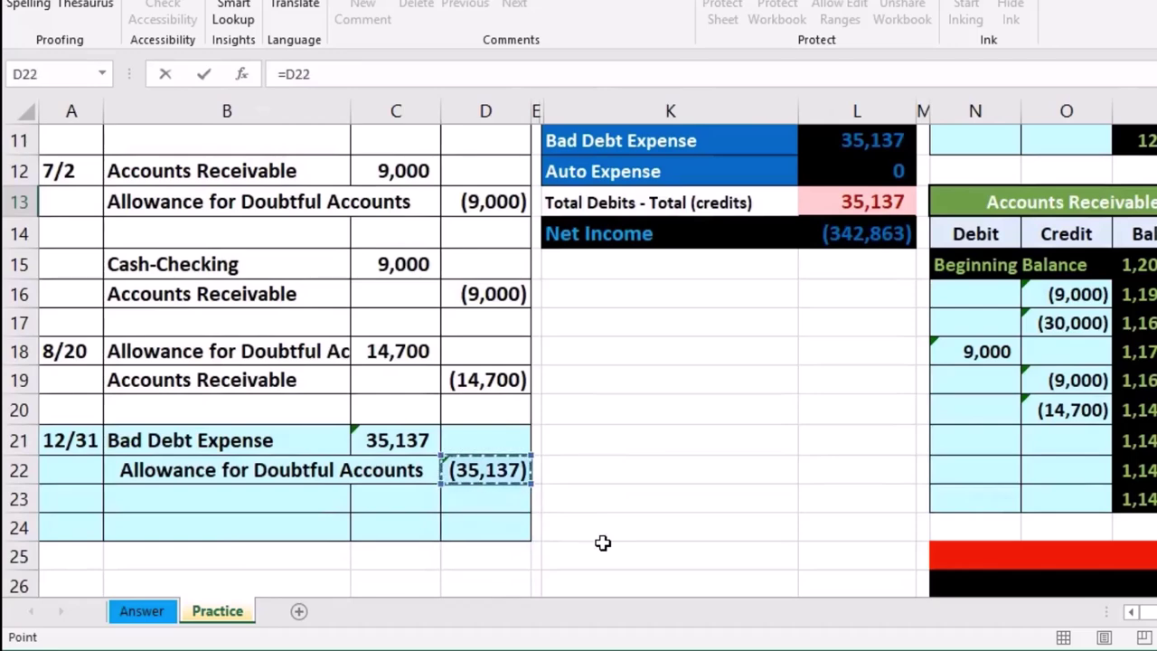
key("Return")
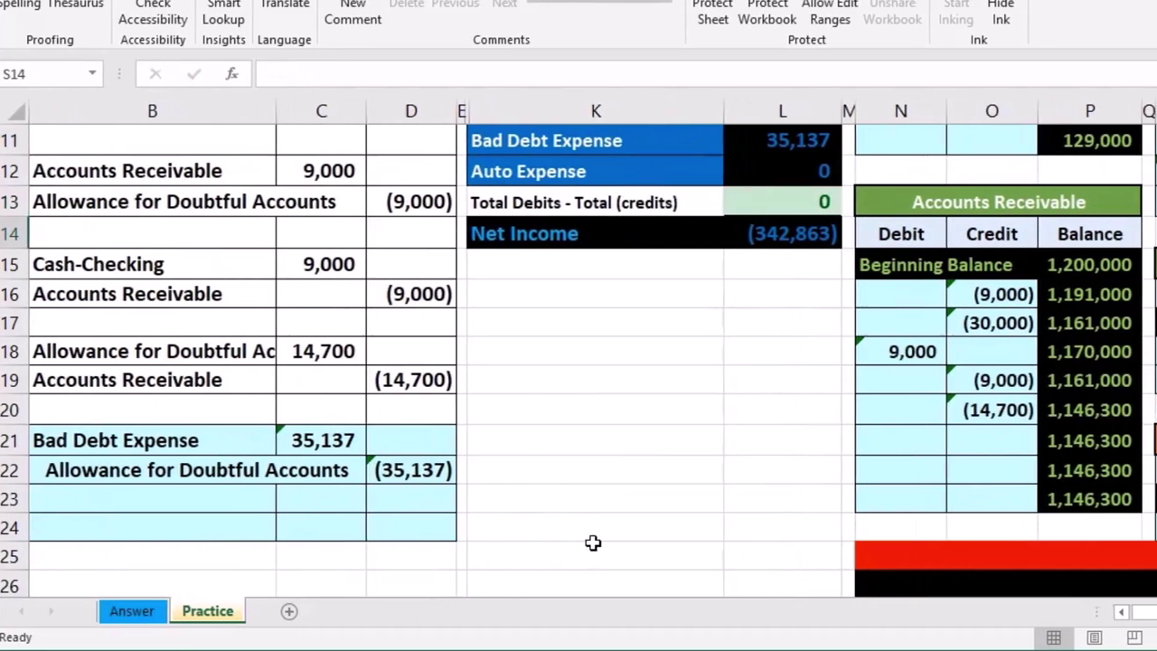
- Compare the Allowance for Doubtful Accounts ledger balance in T13 with the aging table's estimated allowance total in AI8
key("Up")
key("Right")
scroll(542, 542, "up", 3)
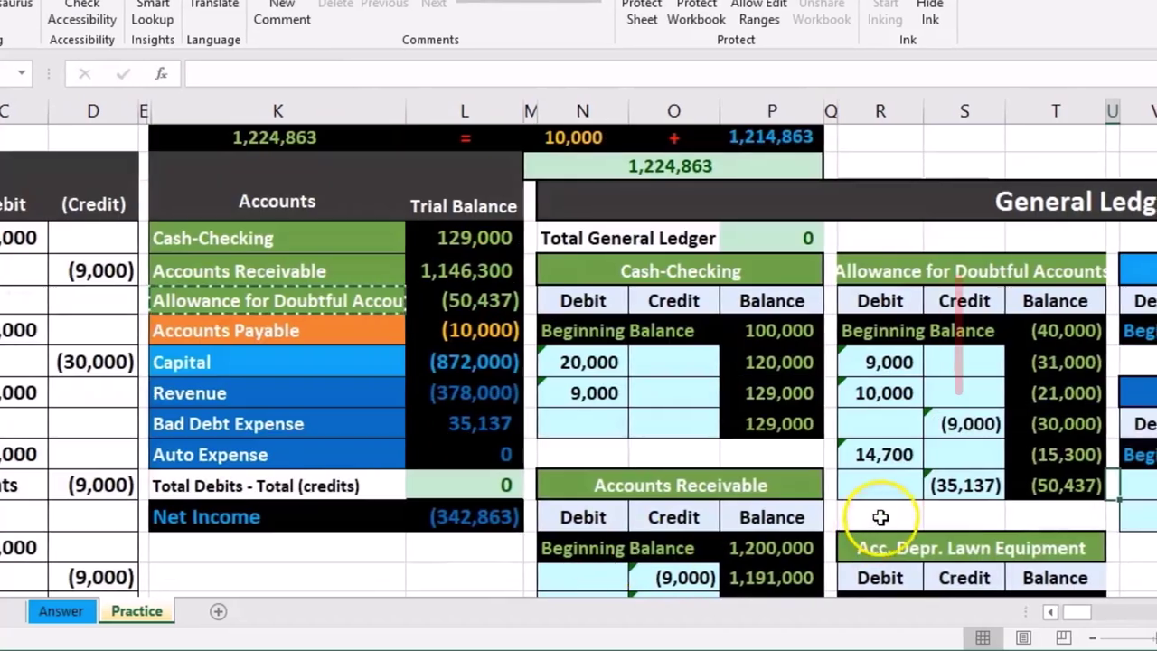
left_click(1084, 454)
key("Down")
key("Left")
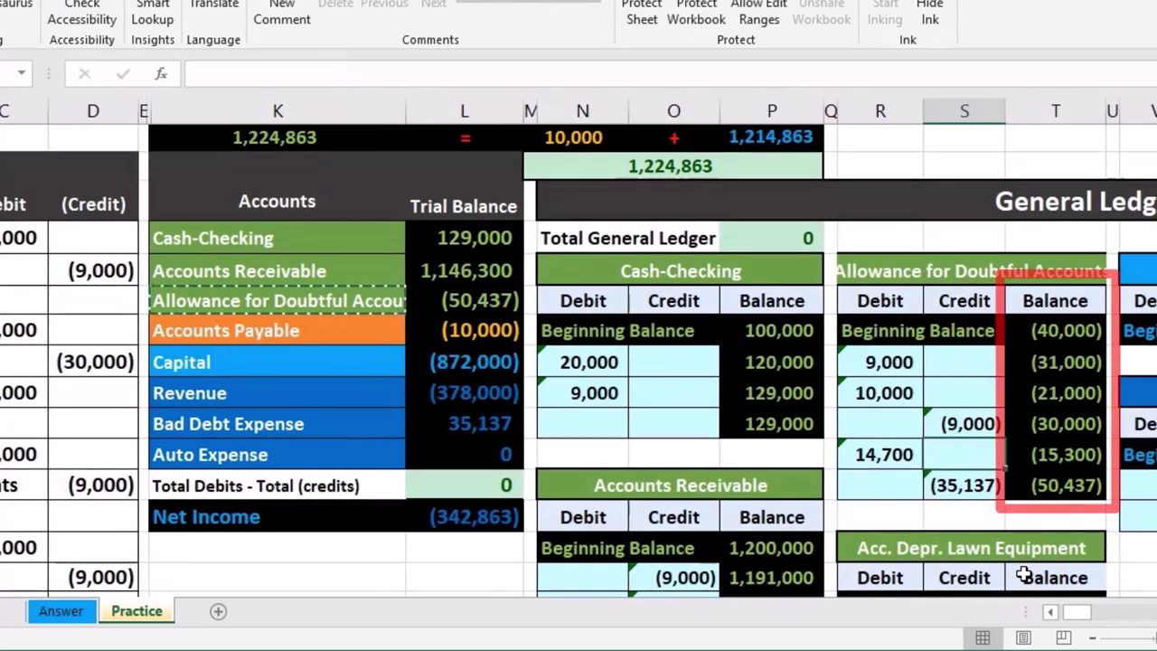
key("Right")
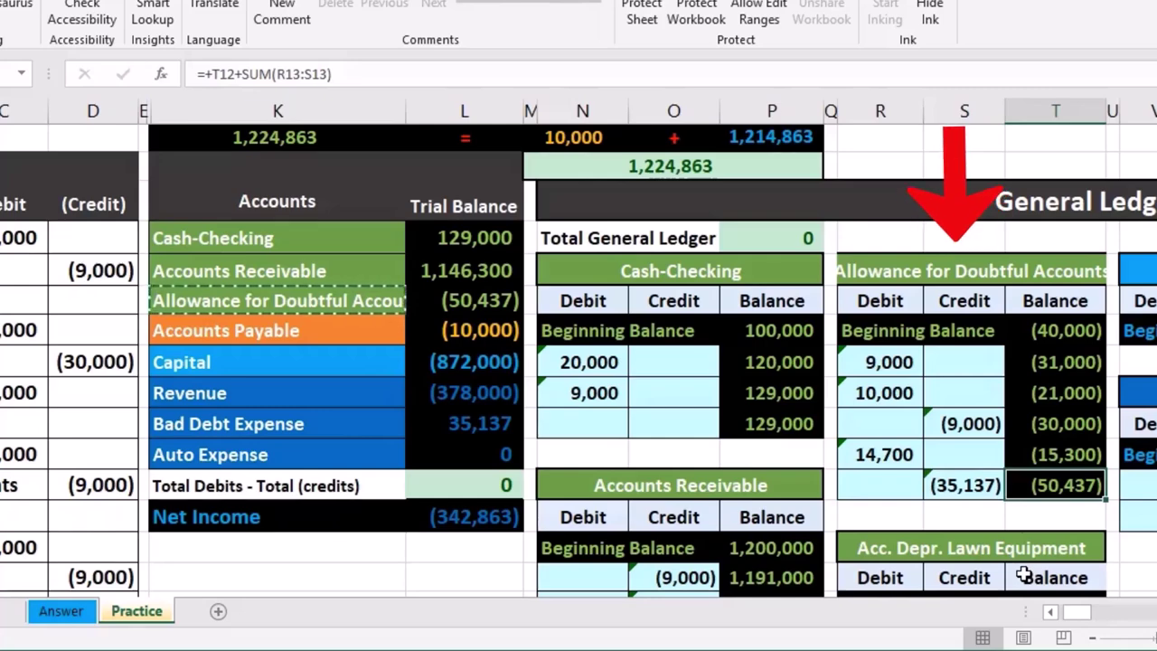
left_click_drag(1096, 618, 1125, 615)
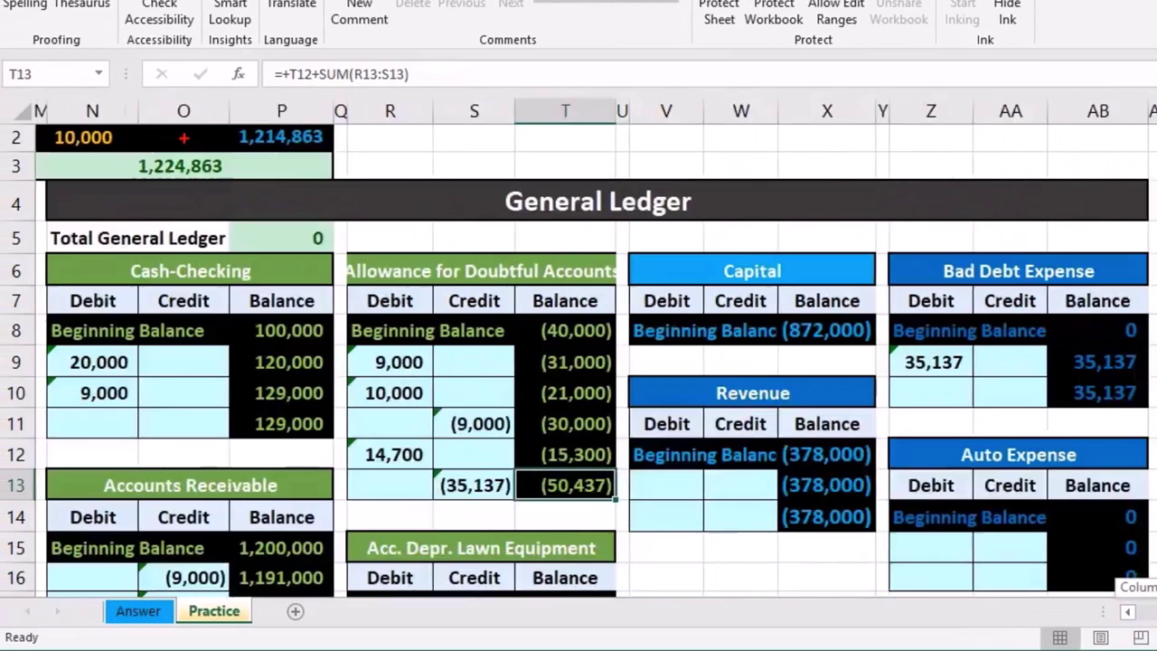
left_click(466, 325)
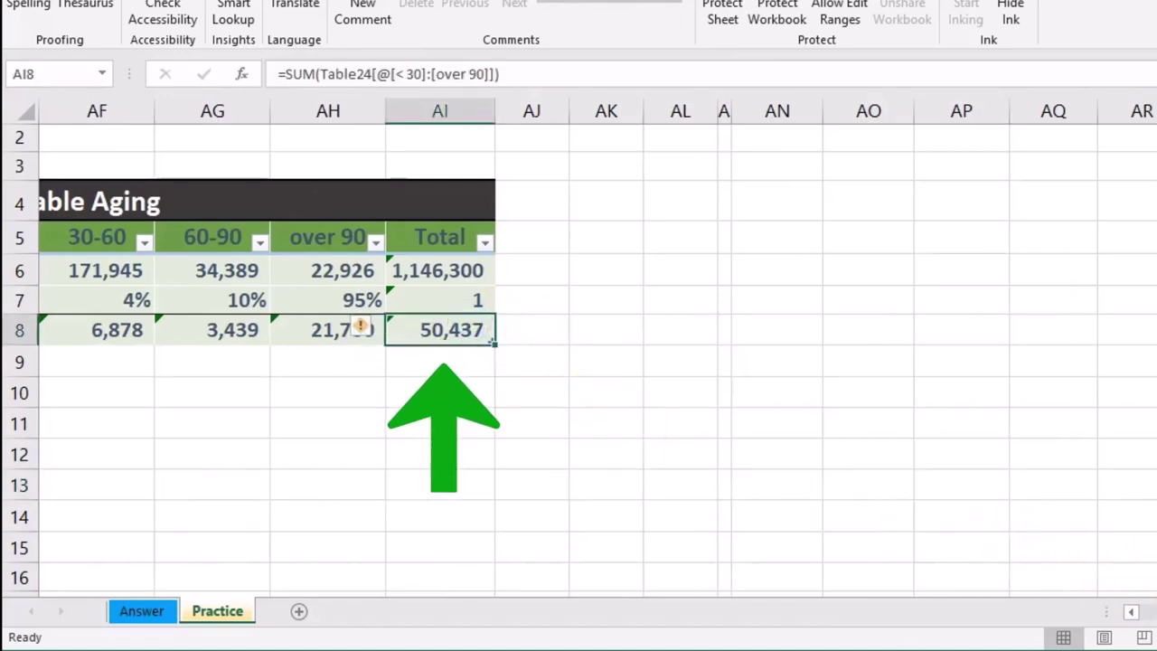
scroll(597, 347, "left", 1)
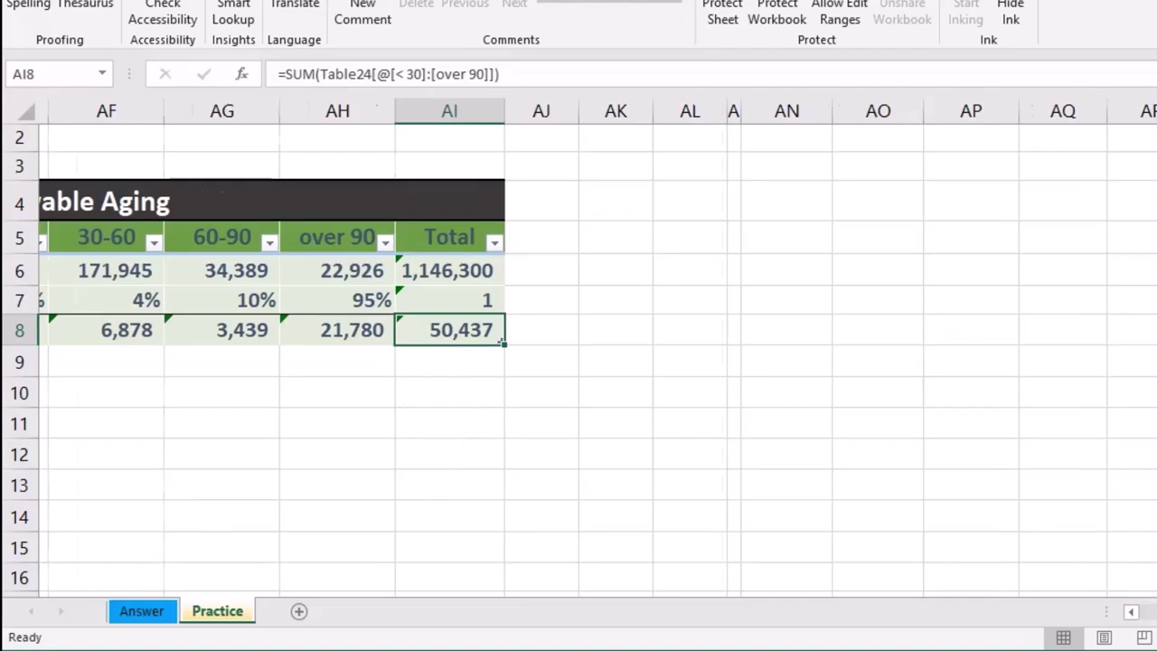
- Review the trial balance check in L13 and select L6:L7 to read the sum of receivables less the allowance
scroll(1146, 614, "left", 20)
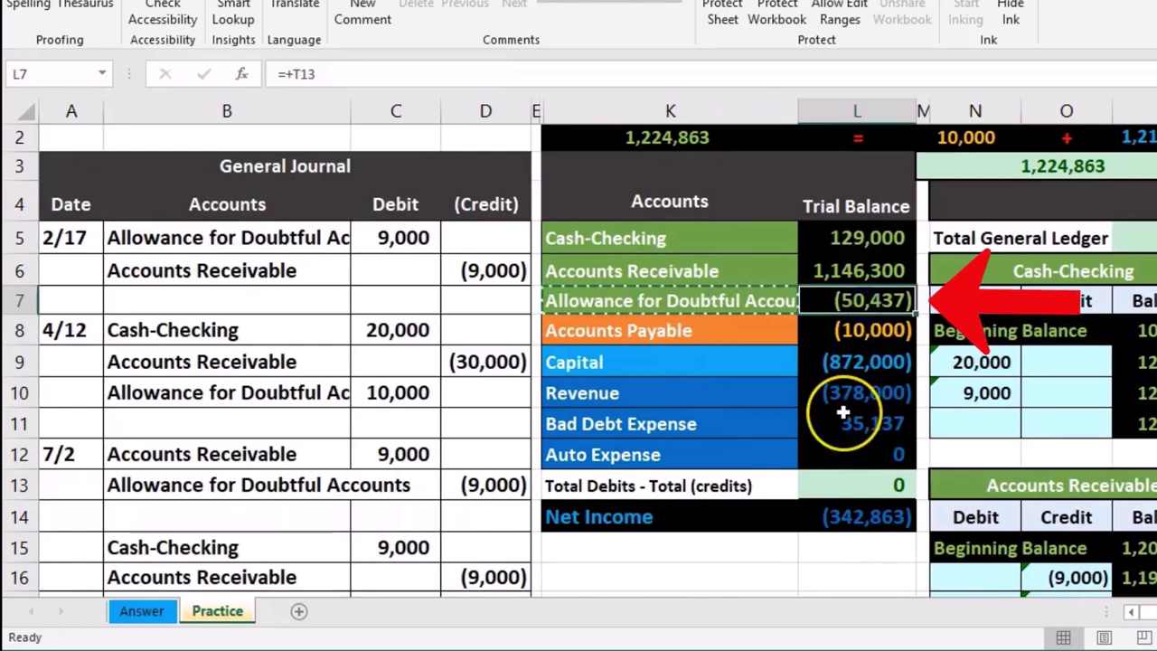
left_click(840, 479)
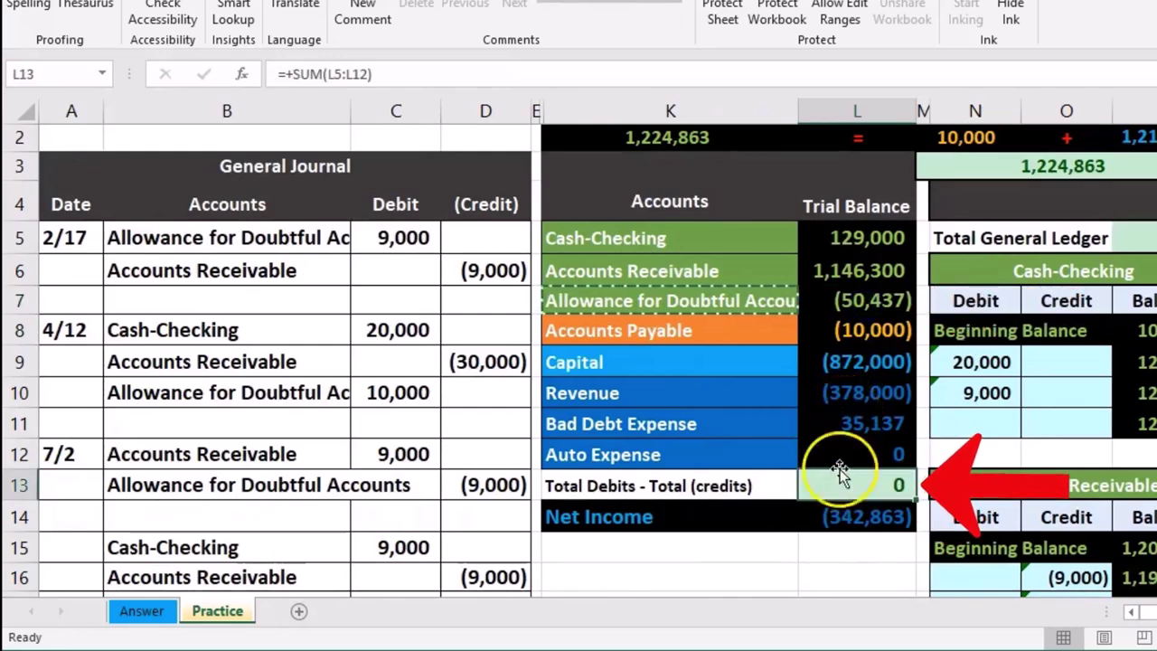
left_click(824, 277)
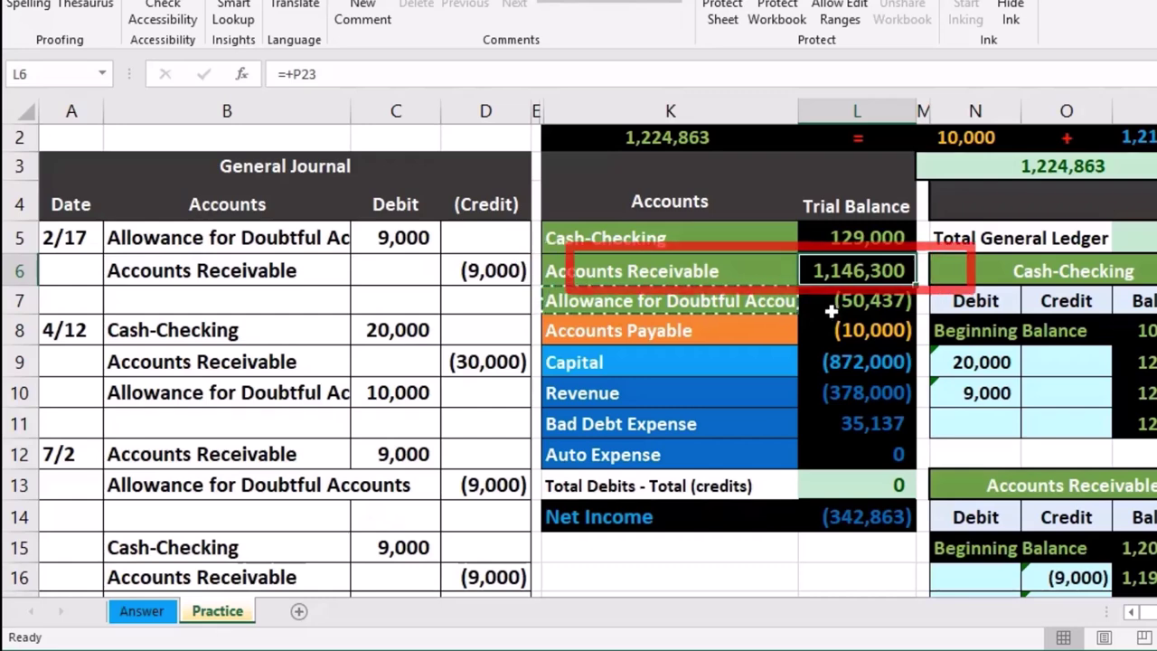
left_click(829, 305)
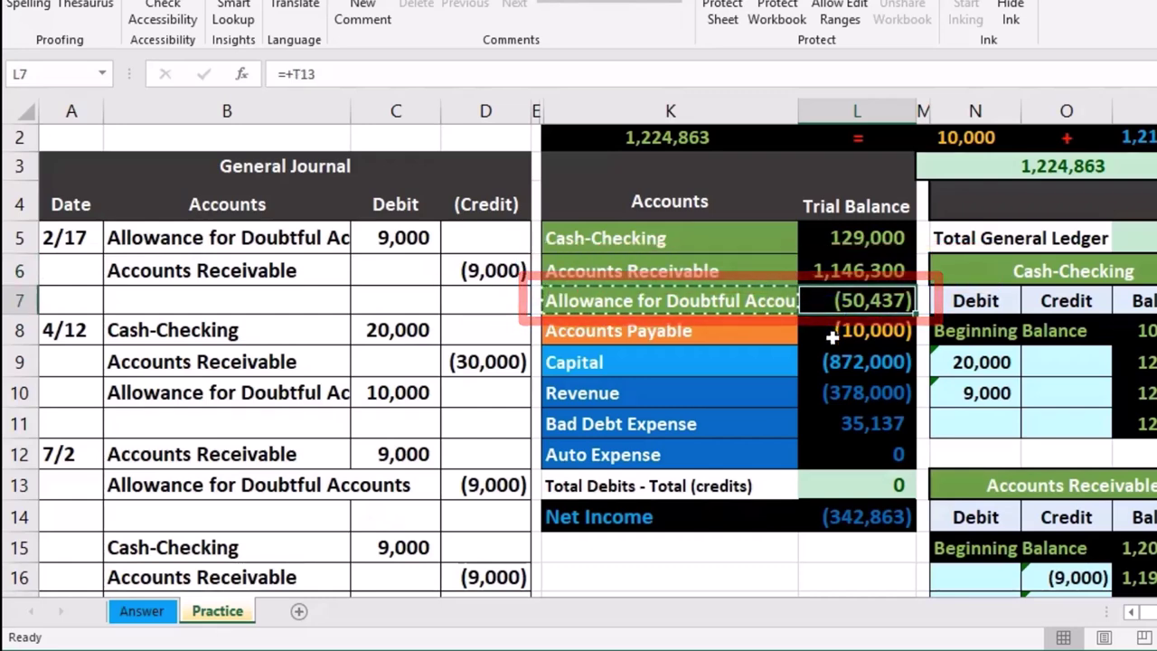
left_click_drag(833, 270, 836, 291)
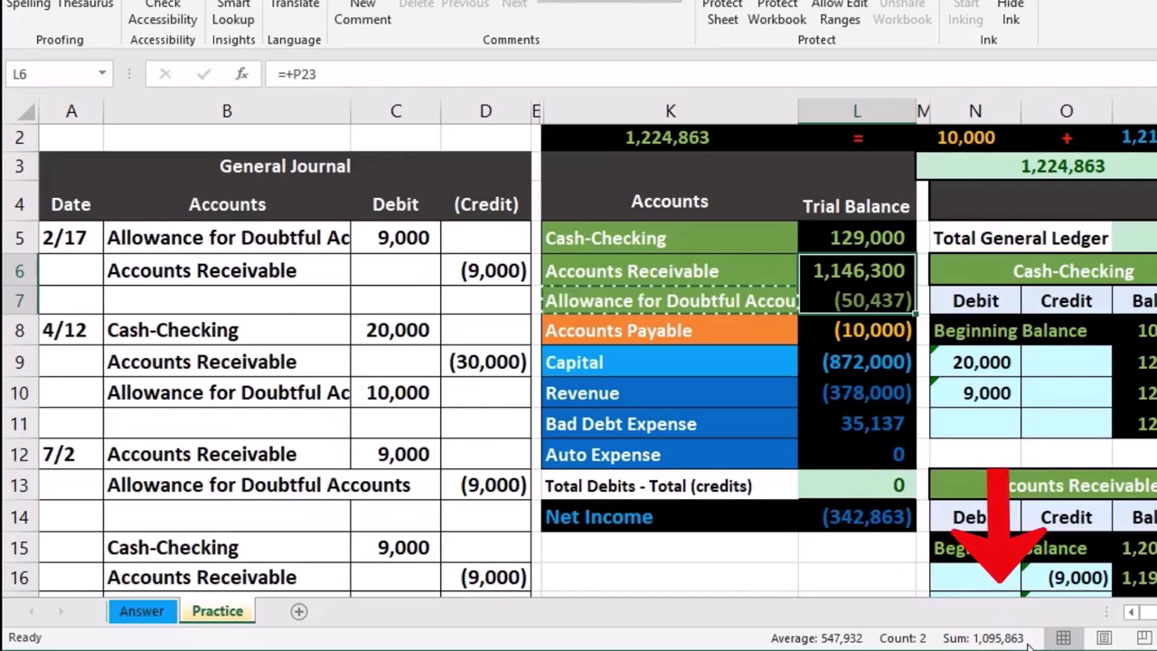
- Review the trial balance's Accounts Receivable in L6 against the receivable ledgers, and the Allowance for Doubtful Accounts balance in L7
left_click(854, 271)
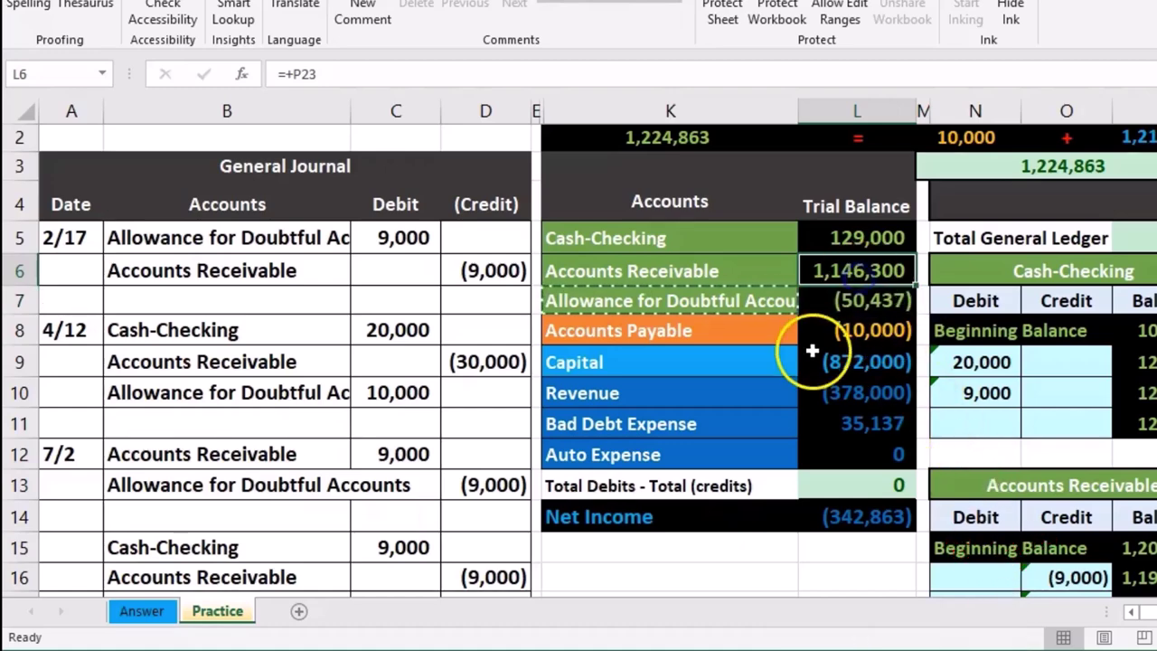
scroll(1129, 542, "down", 5)
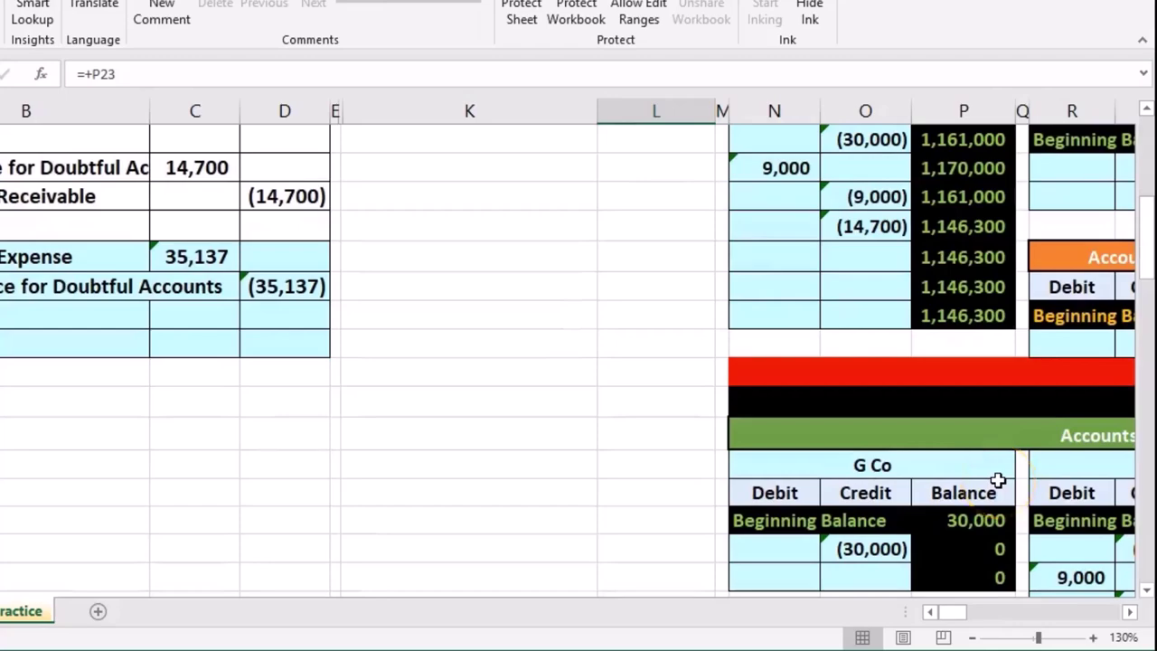
scroll(996, 480, "up", 5)
left_click(641, 365)
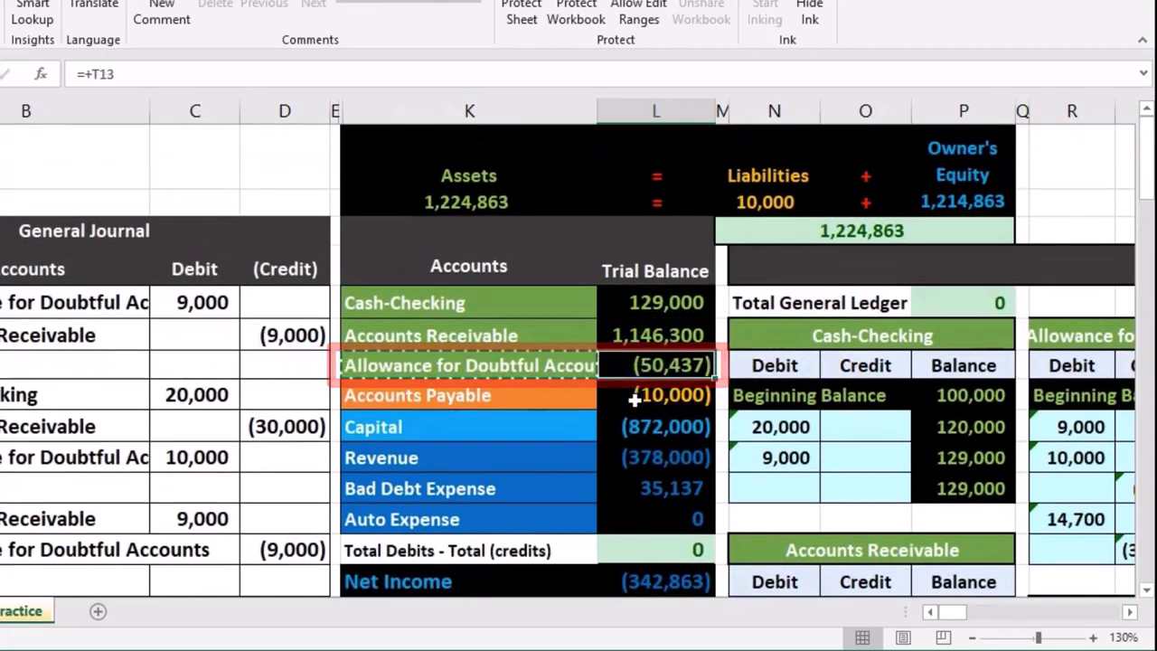
- Examine Bad Debt Expense in L11 and compare the sum of Revenue and Bad Debt Expense in L10:L11 with Net Income in L14
left_click(657, 486)
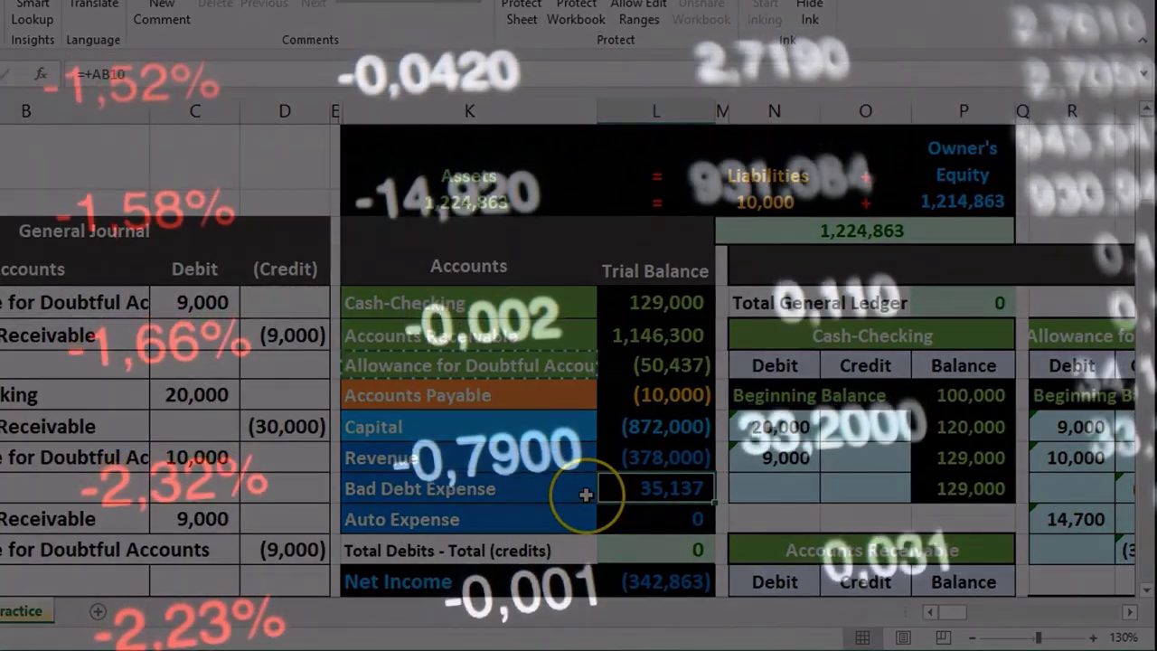
left_click(642, 553)
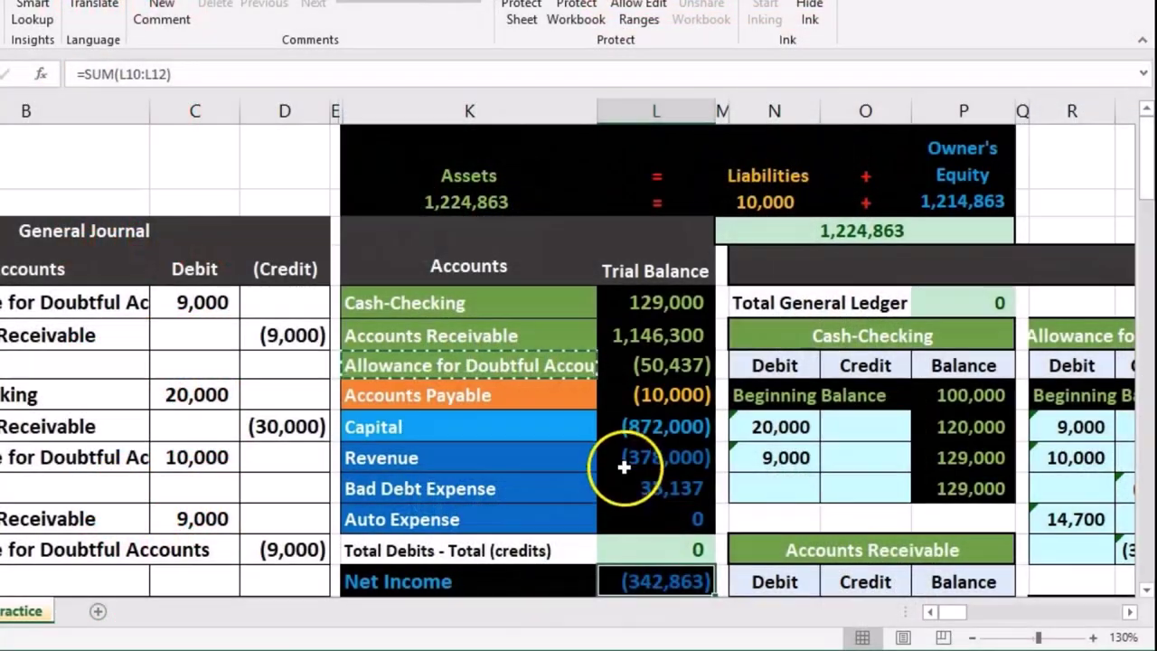
left_click(622, 462)
left_click_drag(624, 469, 624, 486)
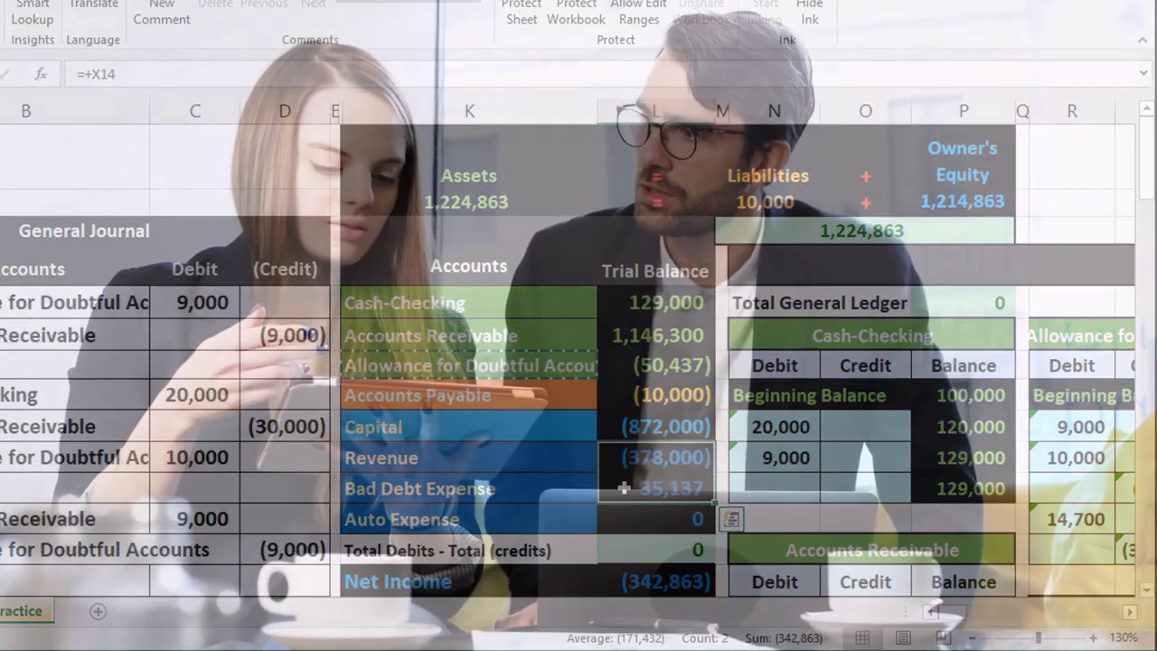
left_click(624, 488)
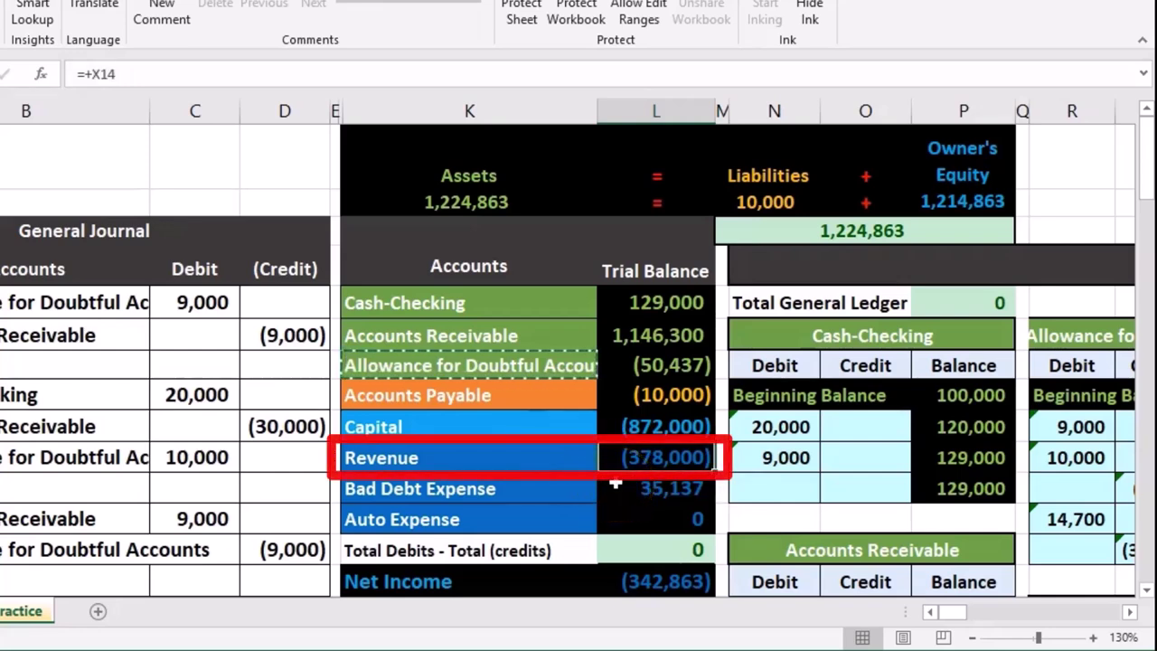
left_click(637, 581)
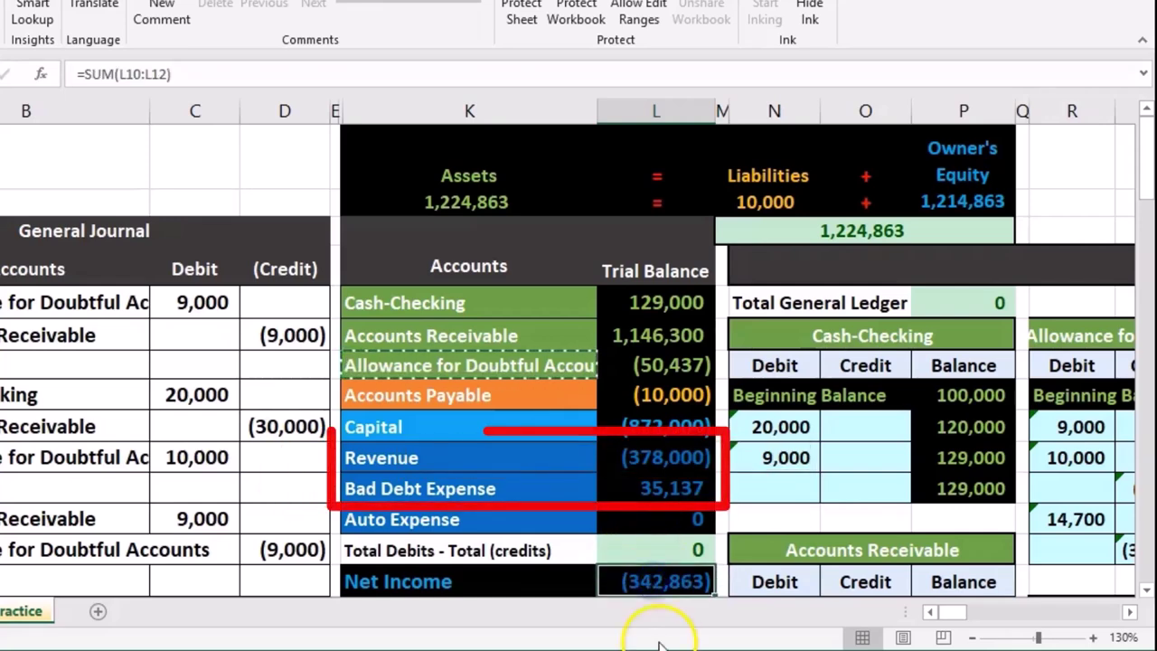